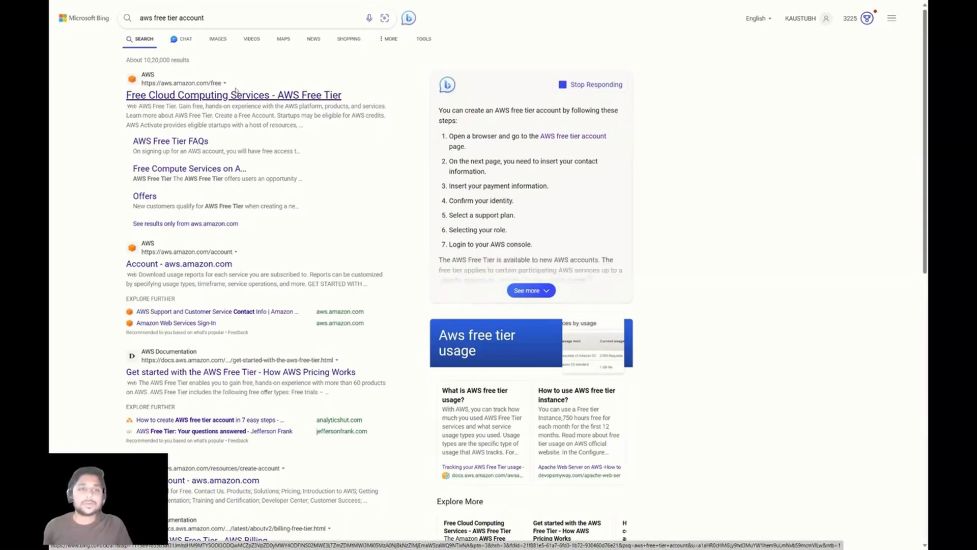
Open the 'Free Cloud Computing Services - AWS Free Tier' result from the Bing search.
left_click(219, 97)
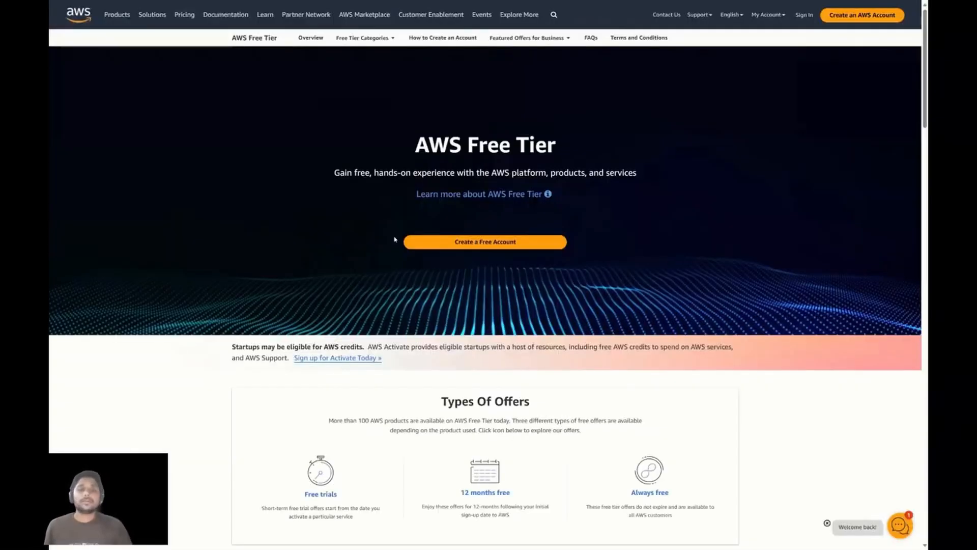
Filter the Free Tier details to Trials and expand the Amazon SageMaker offer.
scroll(395, 240, "down", 5)
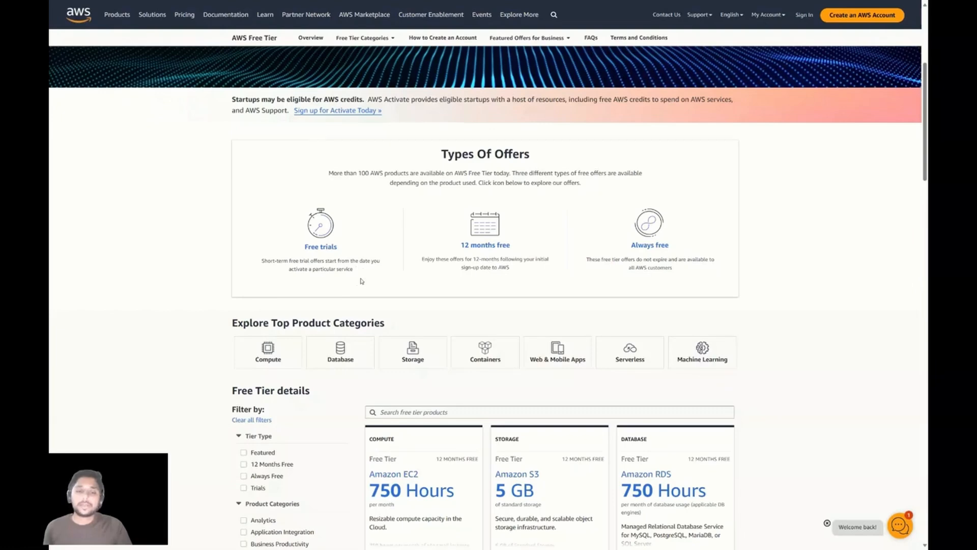
scroll(361, 281, "down", 3)
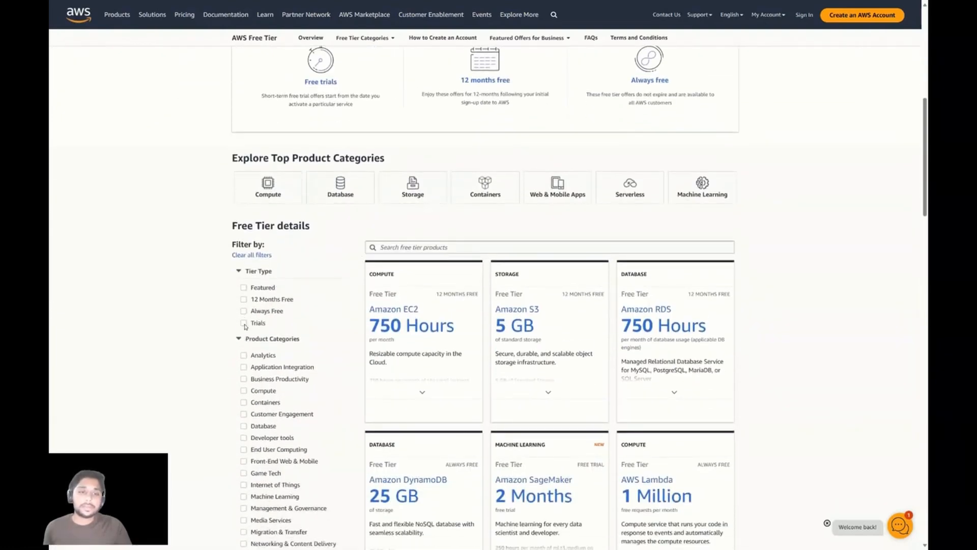
left_click(244, 324)
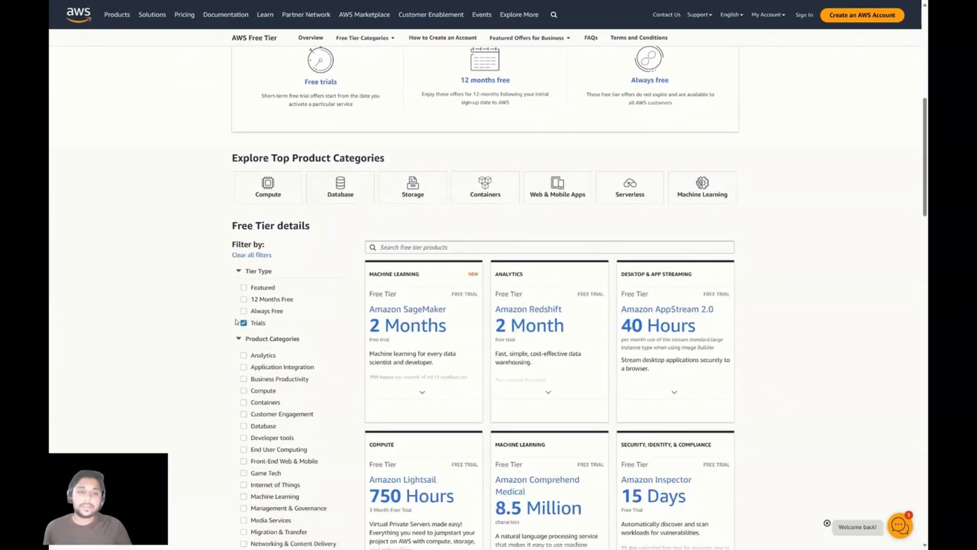
left_click(369, 316)
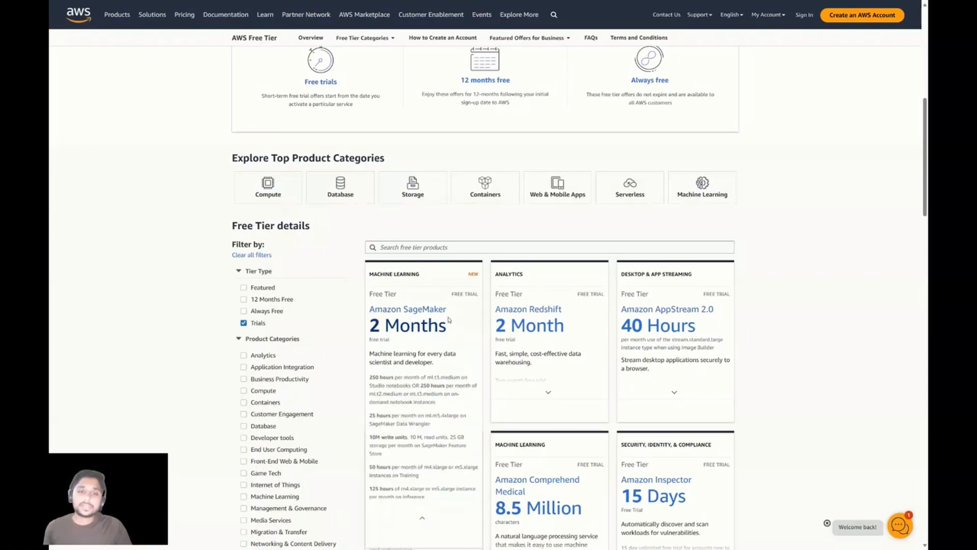
scroll(433, 308, "up", 4)
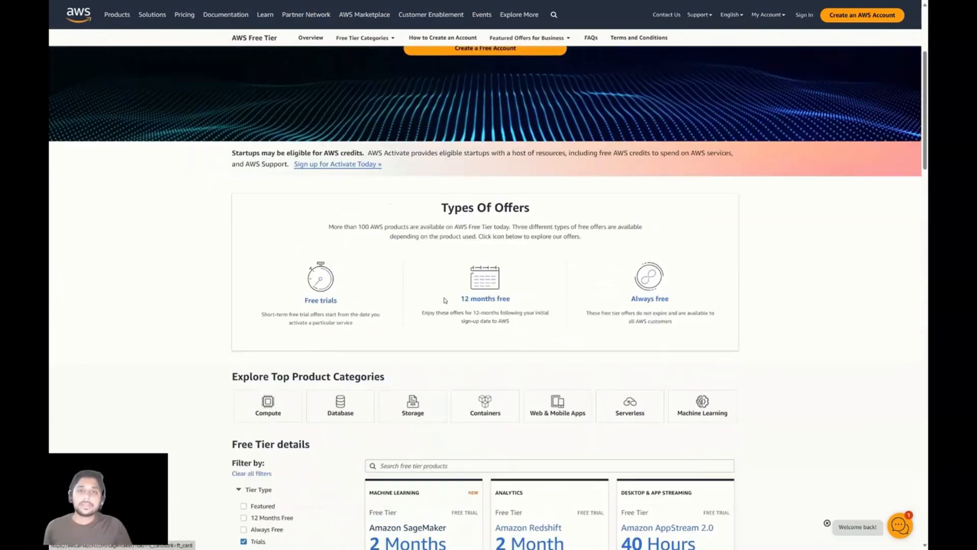
scroll(421, 292, "down", 1)
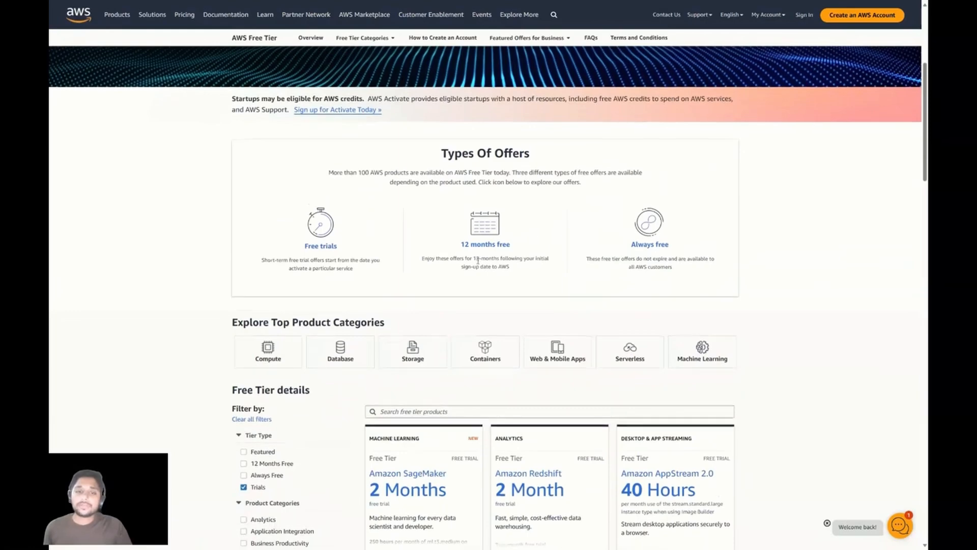
scroll(412, 277, "down", 2)
scroll(412, 278, "down", 3)
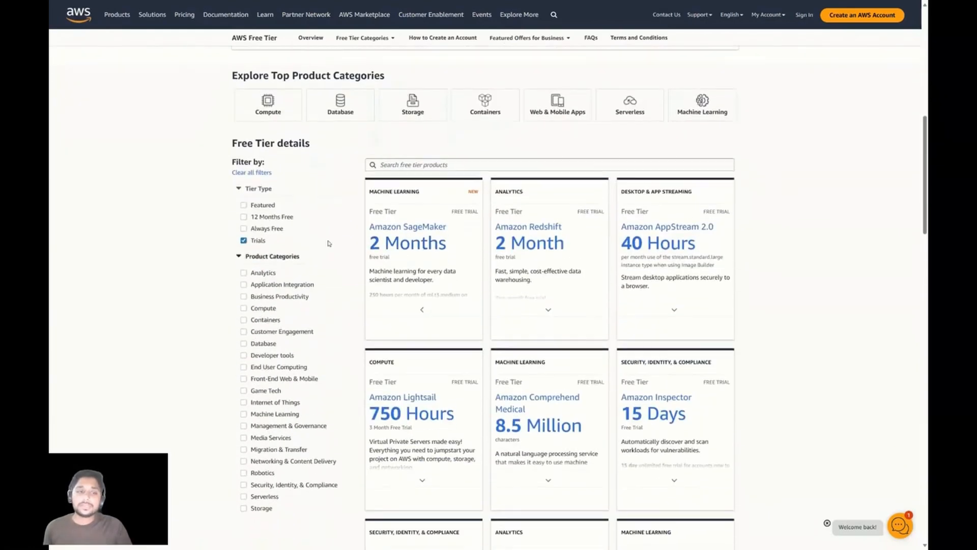
Swap the Trials filter for 12 Months Free and expand the Amazon EC2 offer details.
left_click(243, 216)
left_click(243, 240)
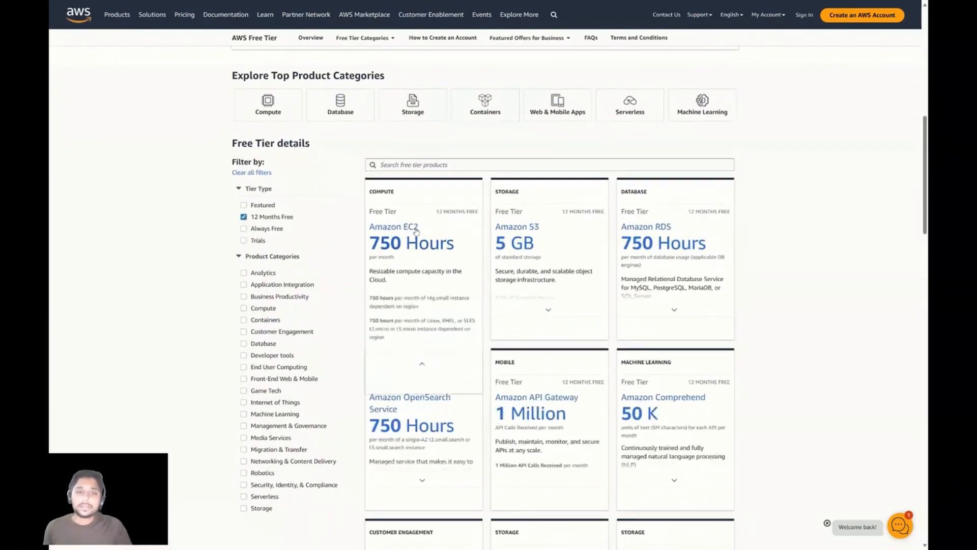
left_click(387, 243)
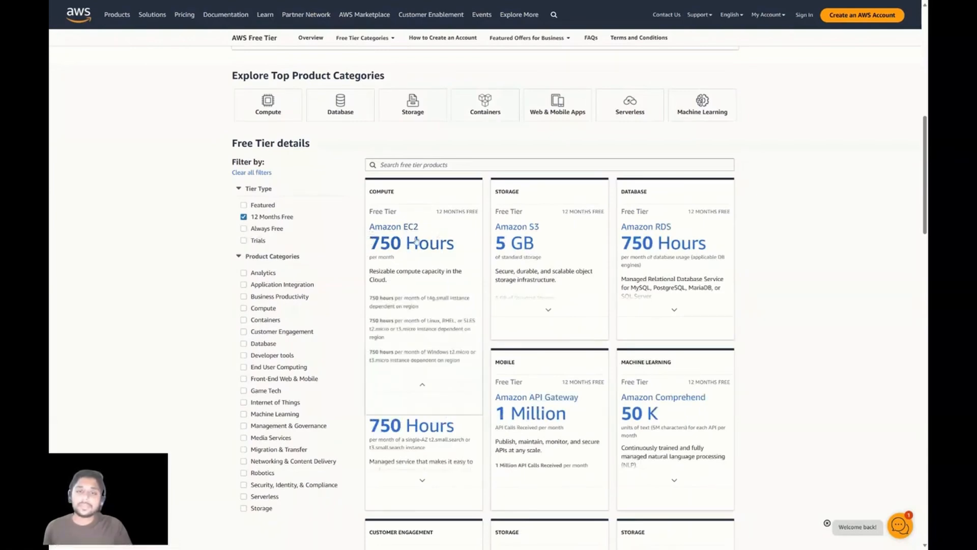
mouse_move(380, 254)
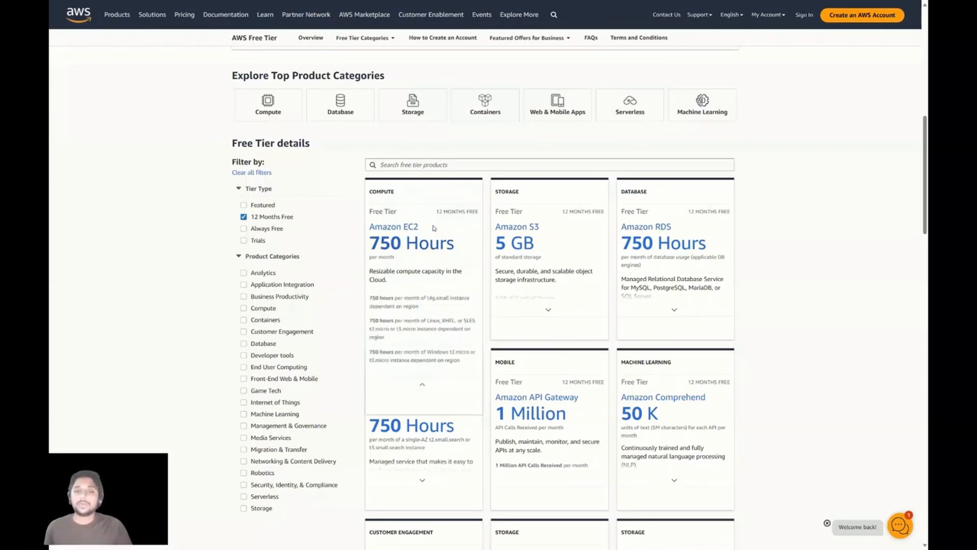
scroll(434, 227, "up", 8)
scroll(625, 218, "down", 3)
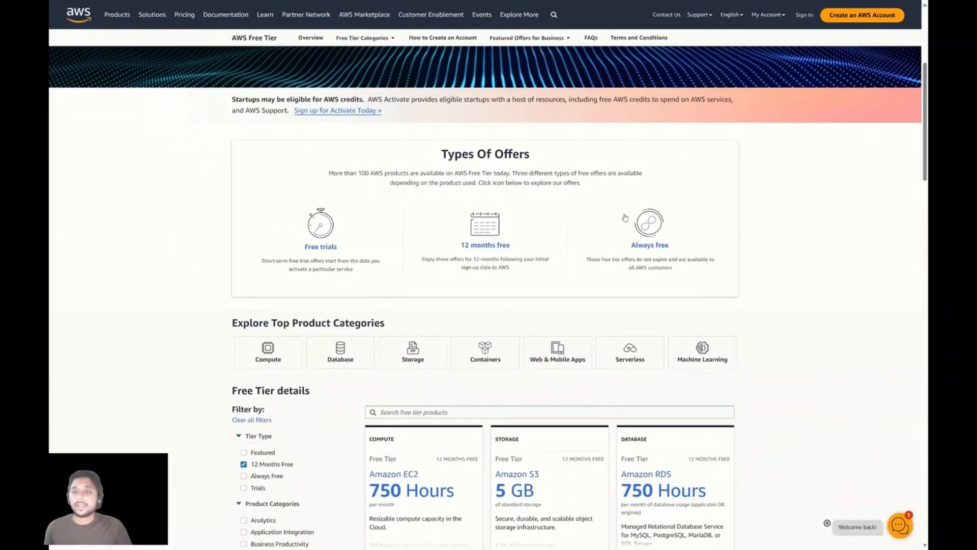
scroll(251, 293, "down", 3)
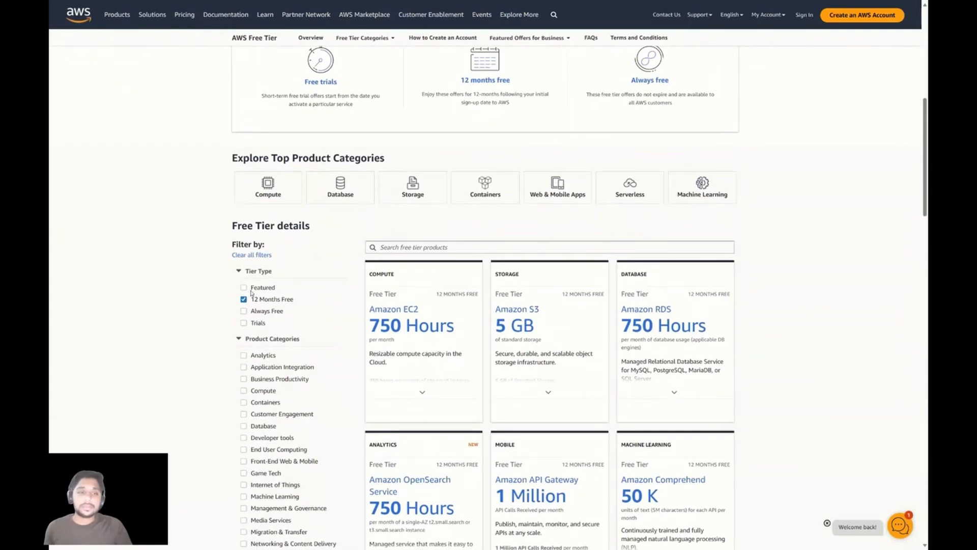
Replace the 12 Months Free filter with Always Free and return to the top.
left_click(244, 300)
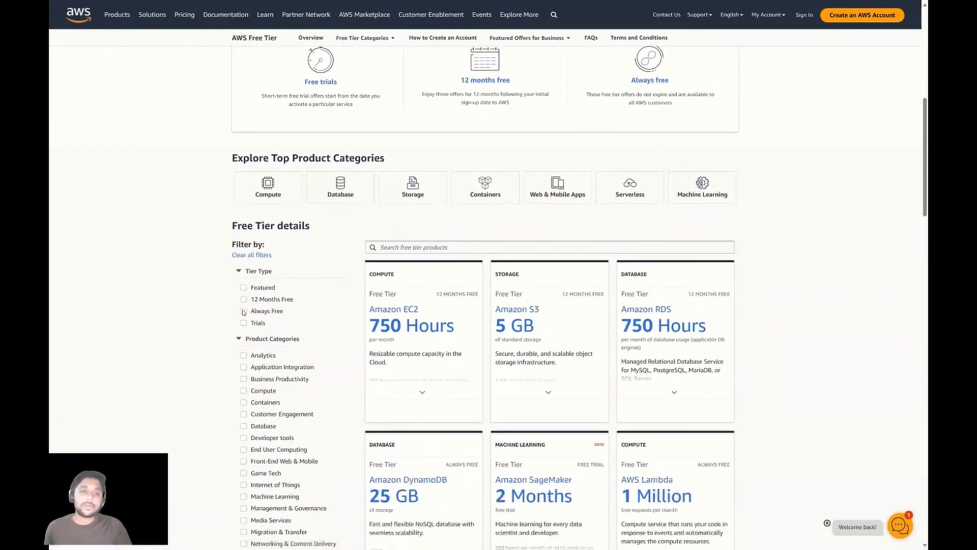
left_click(244, 311)
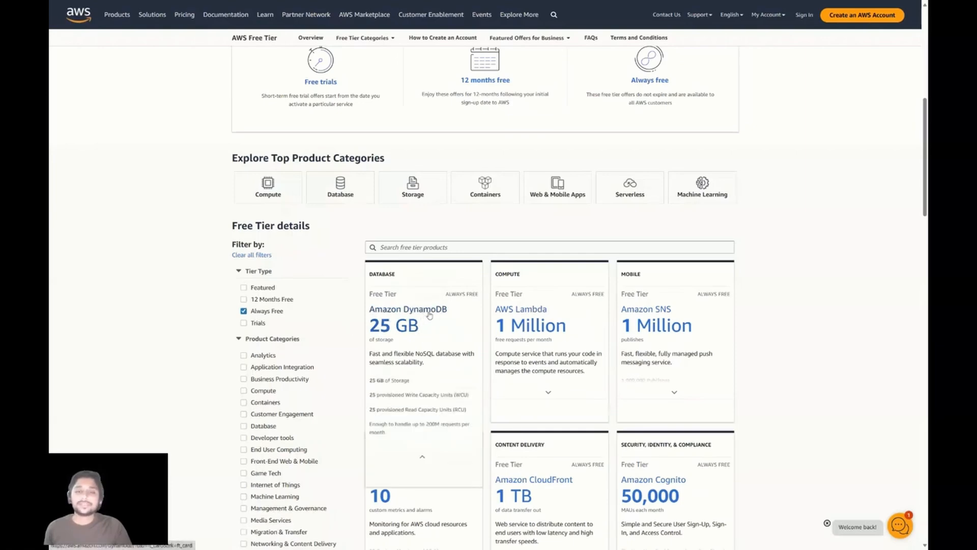
scroll(508, 257, "up", 8)
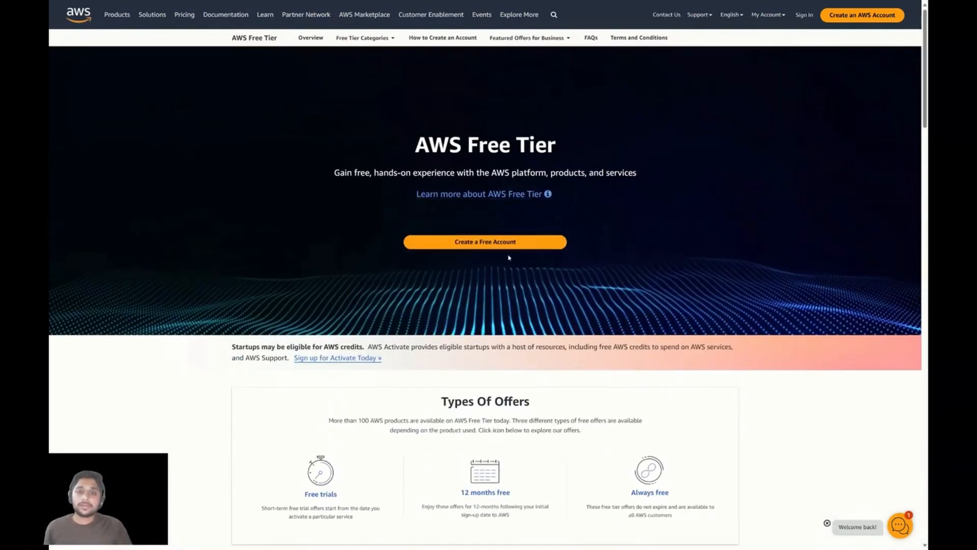
Start a free AWS account with a root email and account name, and request the verification code.
left_click(478, 247)
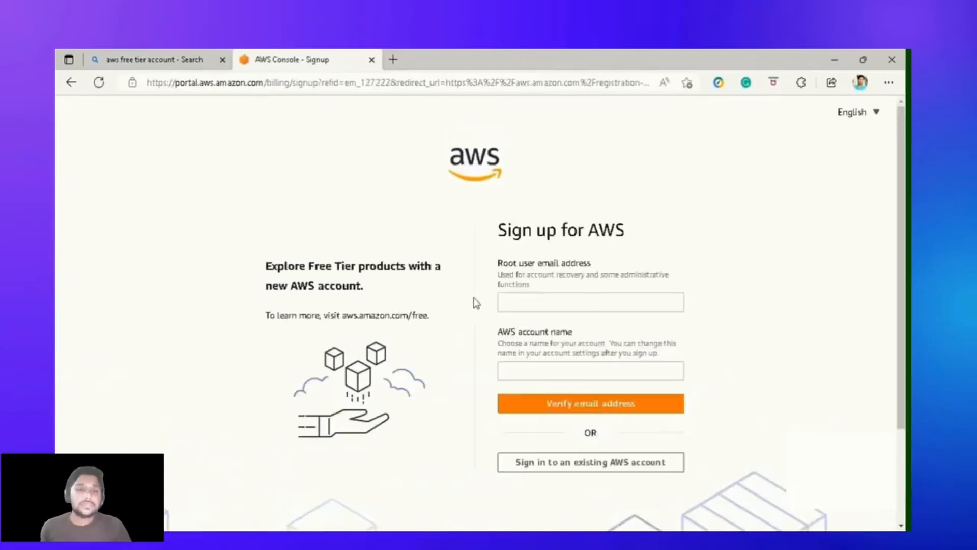
left_click(555, 304)
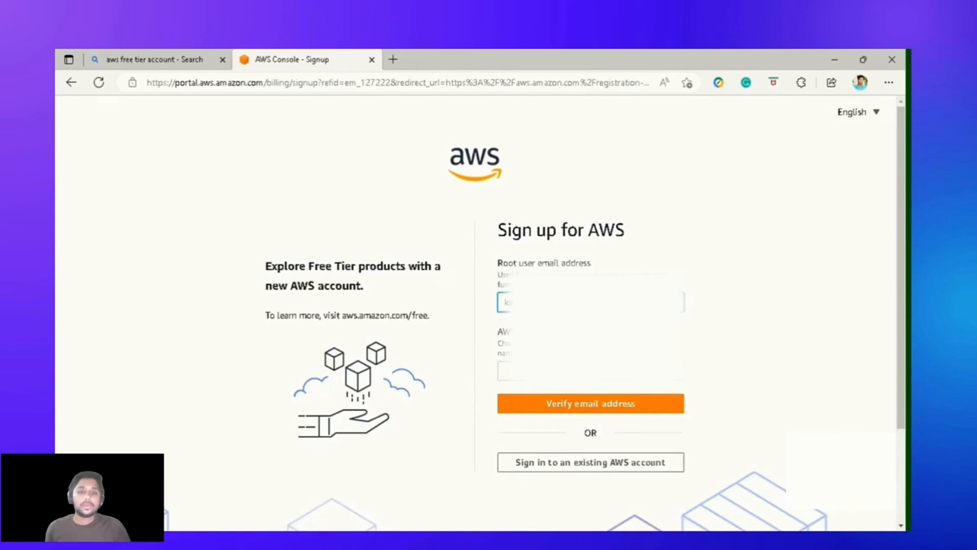
key("Return")
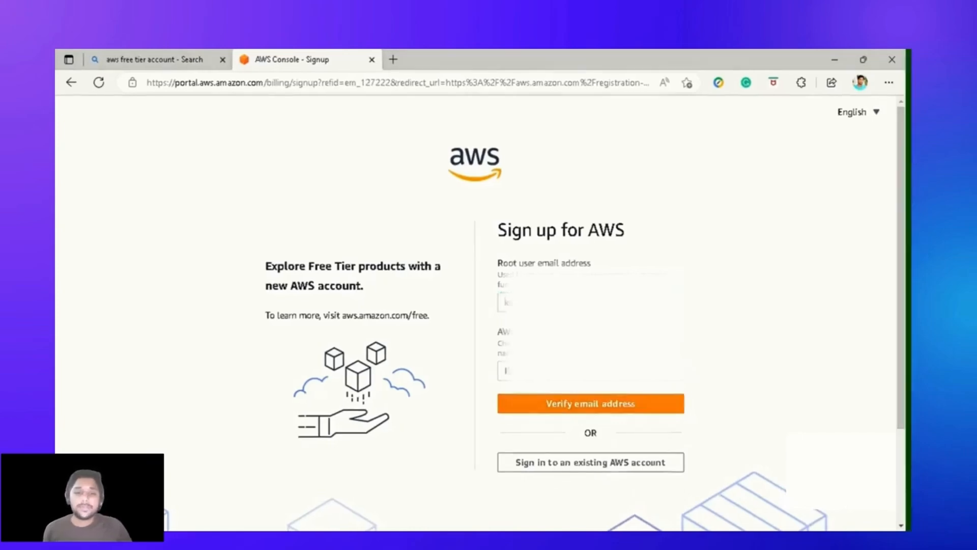
left_click(616, 404)
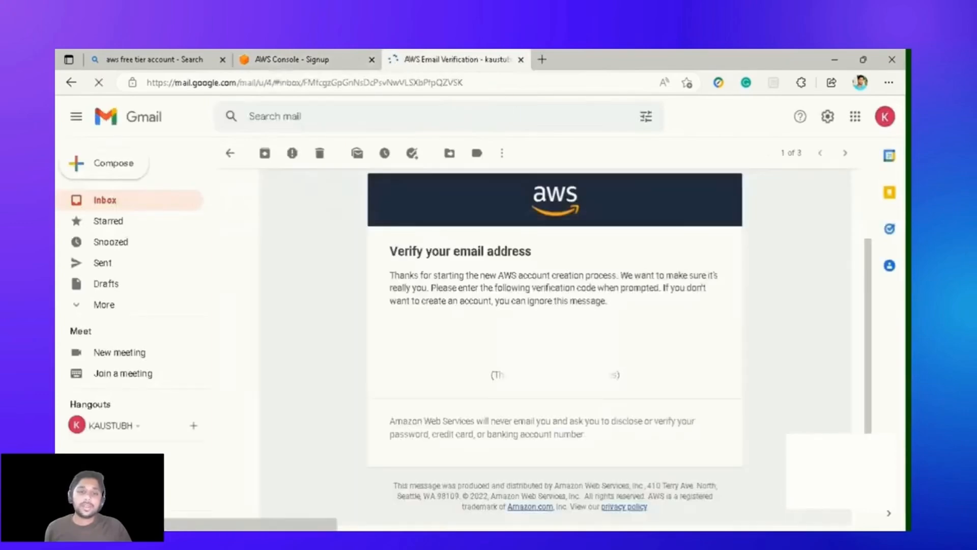
Verify the email with its code, then set and confirm the root user password.
left_click(280, 63)
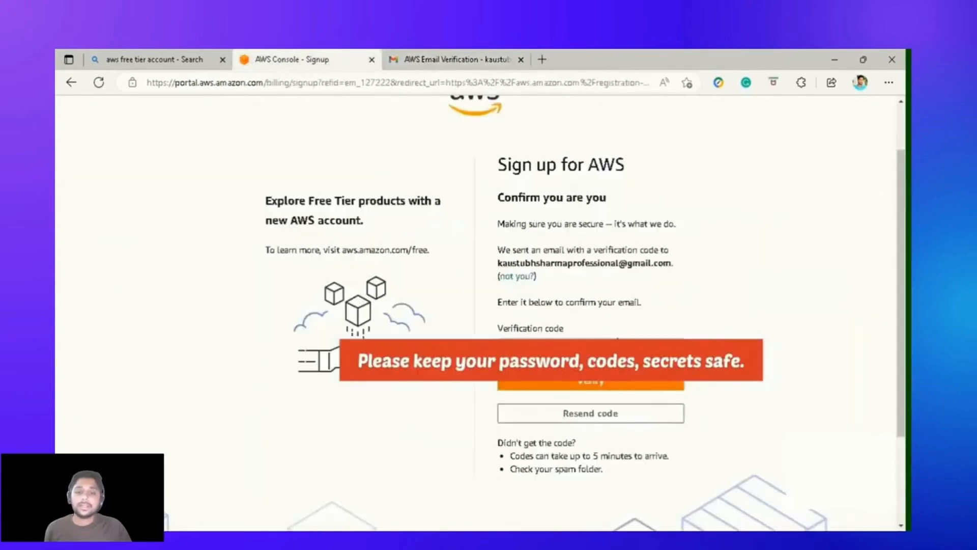
left_click(580, 383)
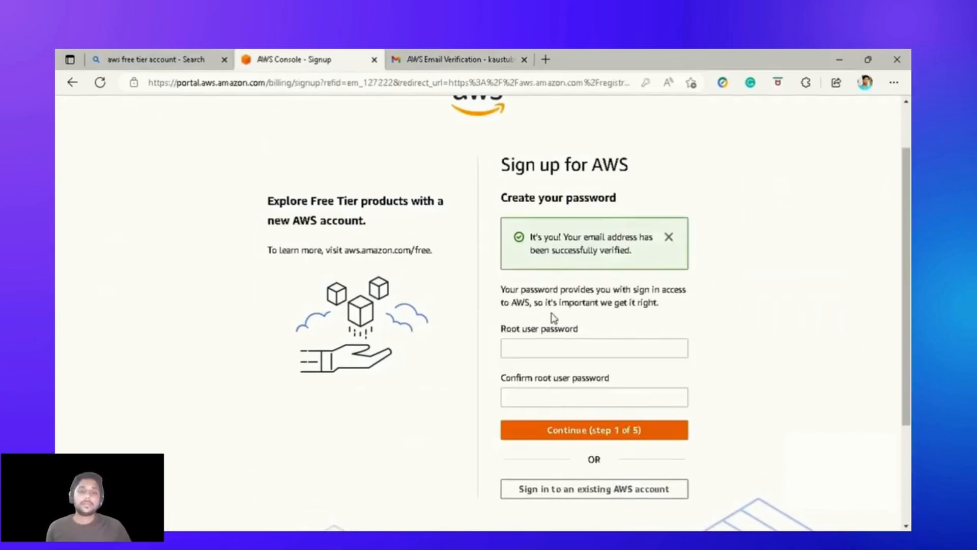
left_click(555, 348)
key("ctrl+v")
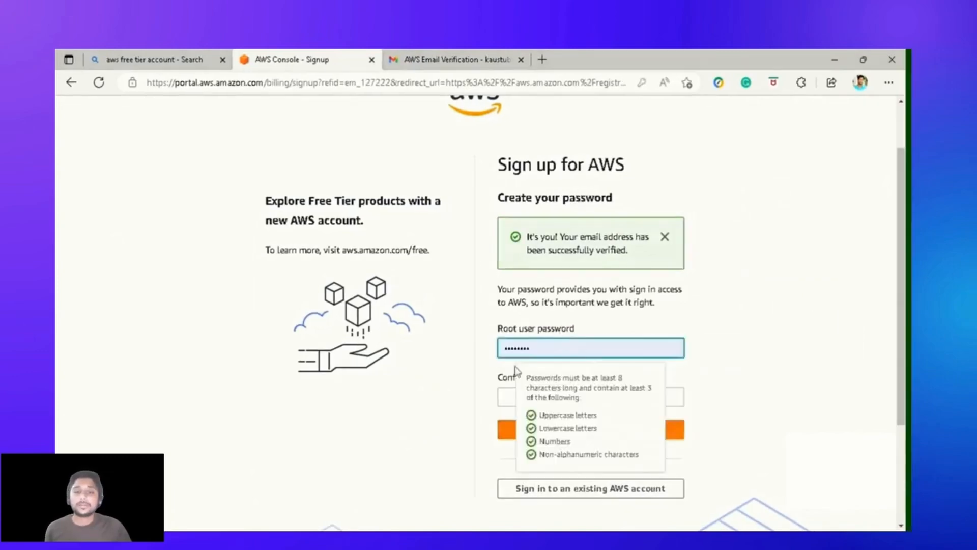
left_click(558, 398)
key("ctrl+v")
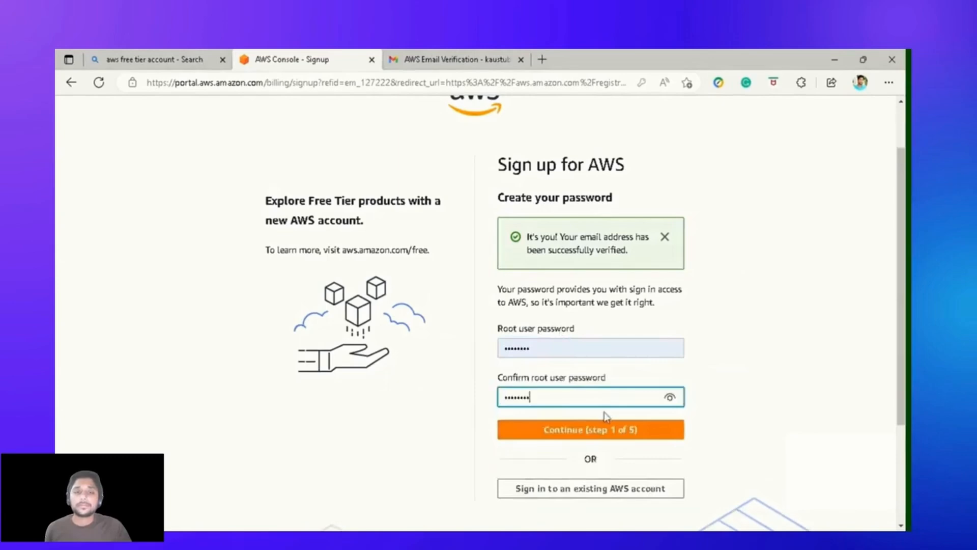
left_click(585, 430)
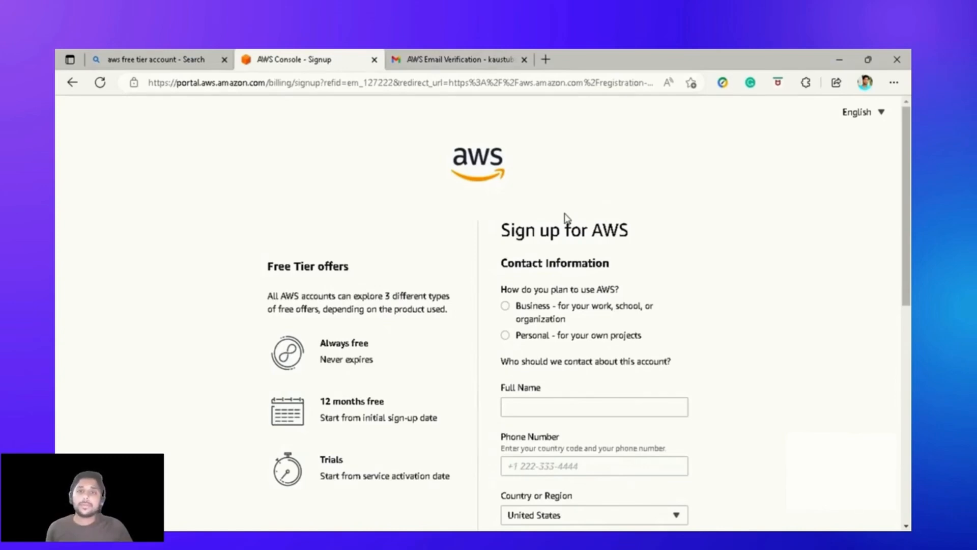
Choose Personal account type, fill in contact details, and submit card billing information for verification.
left_click(578, 335)
scroll(688, 255, "down", 8)
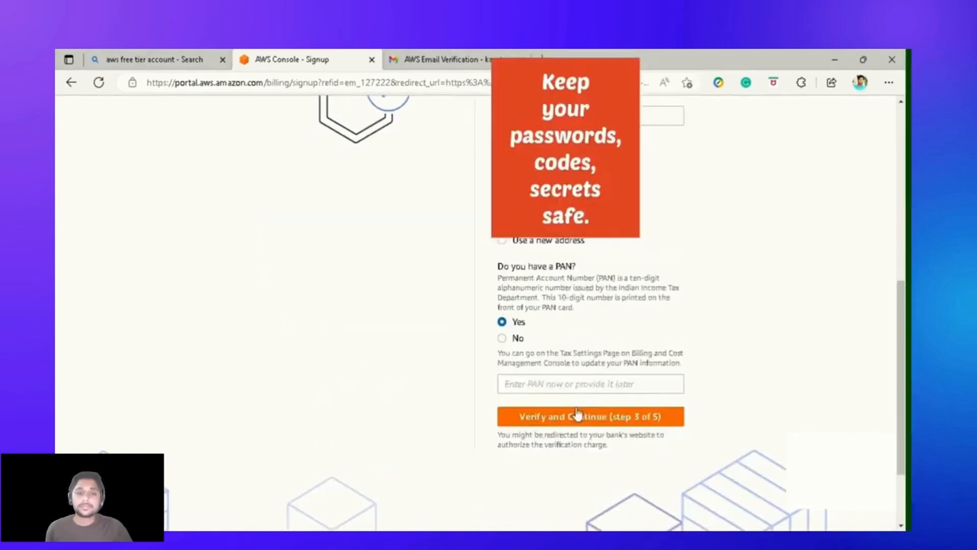
left_click(577, 416)
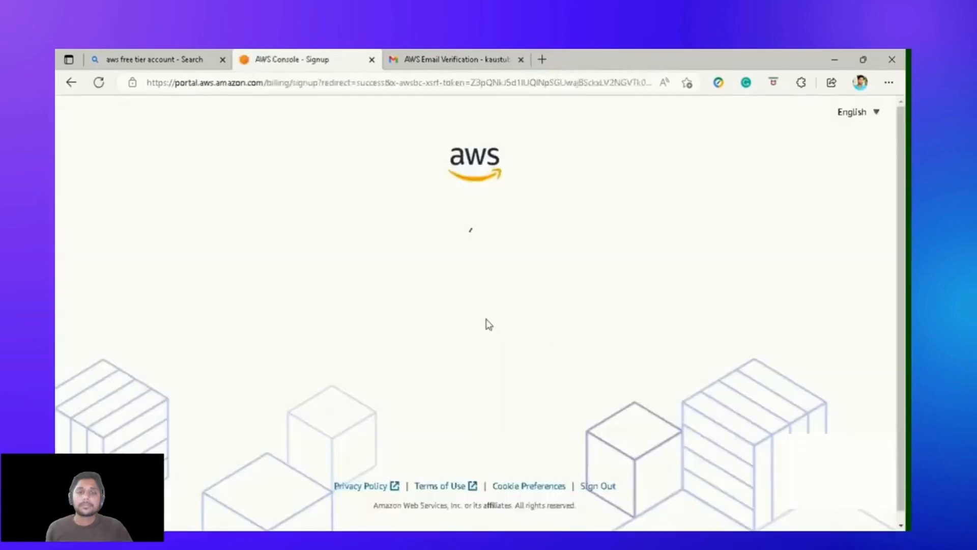
Set the phone country or region code to India (+91).
scroll(460, 292, "down", 3)
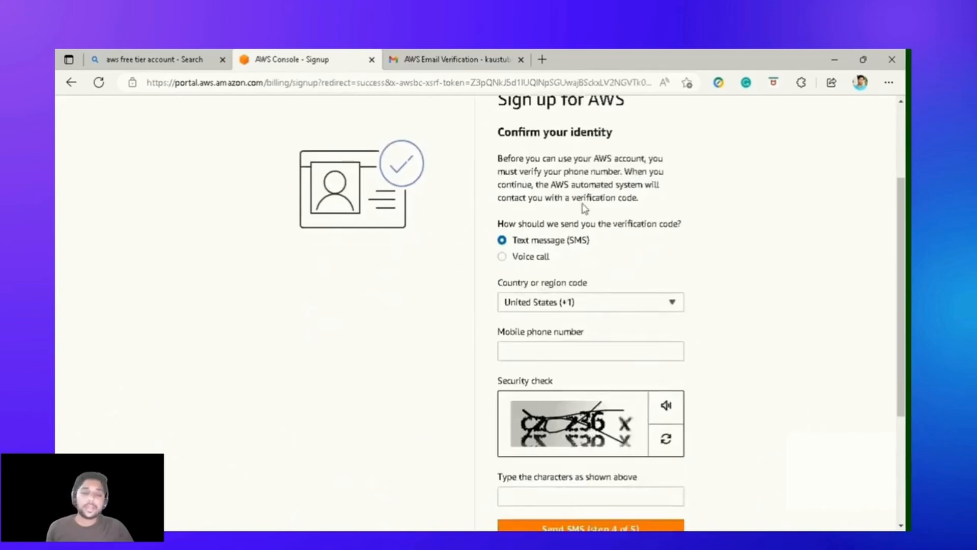
scroll(464, 291, "up", 3)
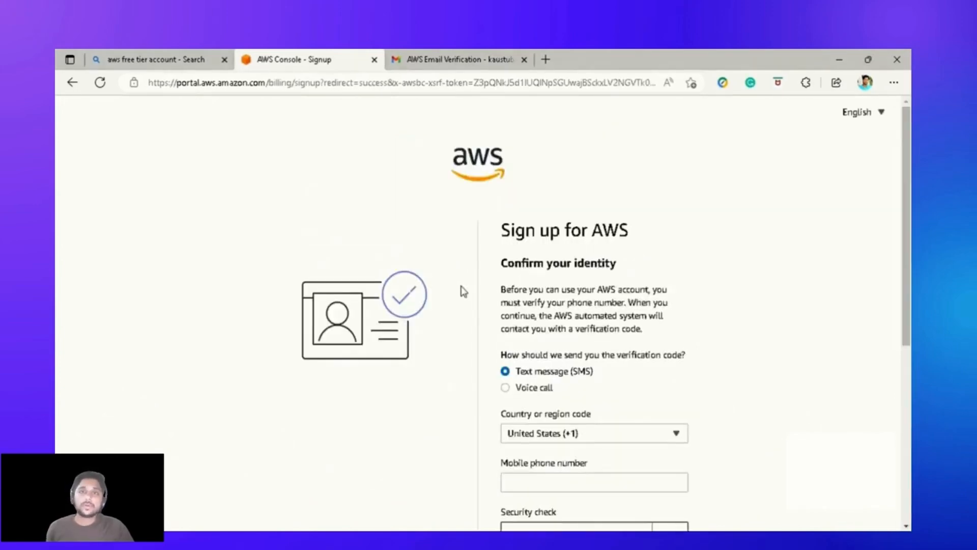
scroll(463, 292, "down", 3)
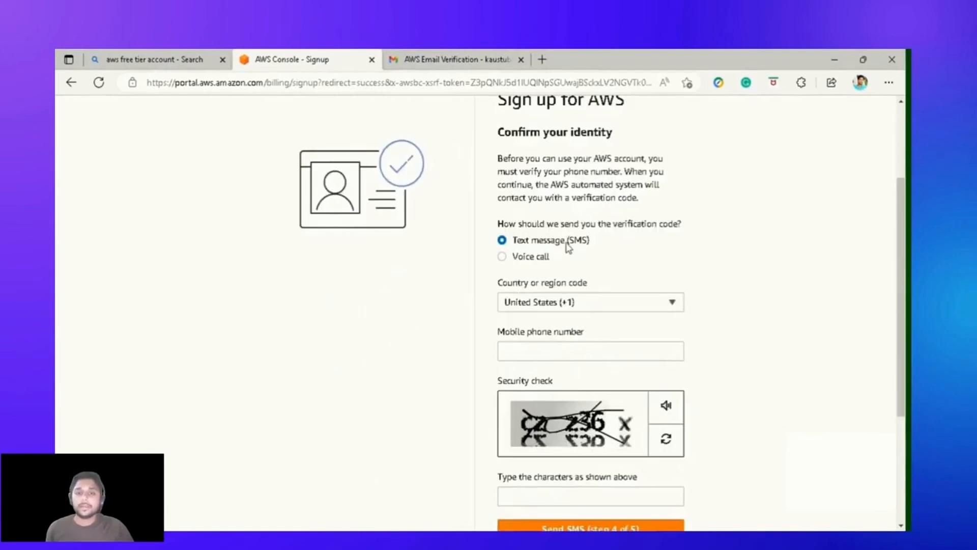
scroll(568, 248, "down", 2)
left_click(558, 239)
type("ind")
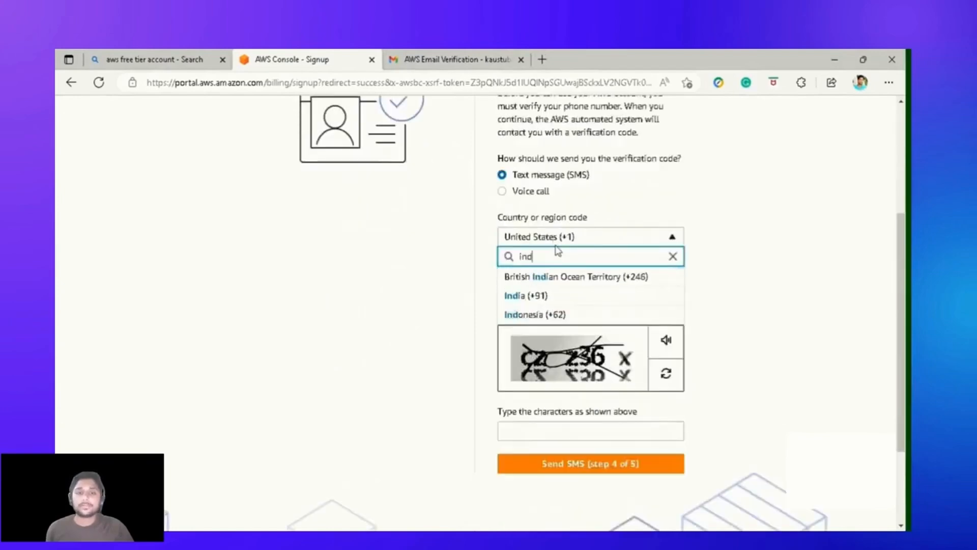
left_click(524, 296)
Complete the security check, receive the SMS code, and confirm the phone number.
left_click(537, 431)
left_click(545, 463)
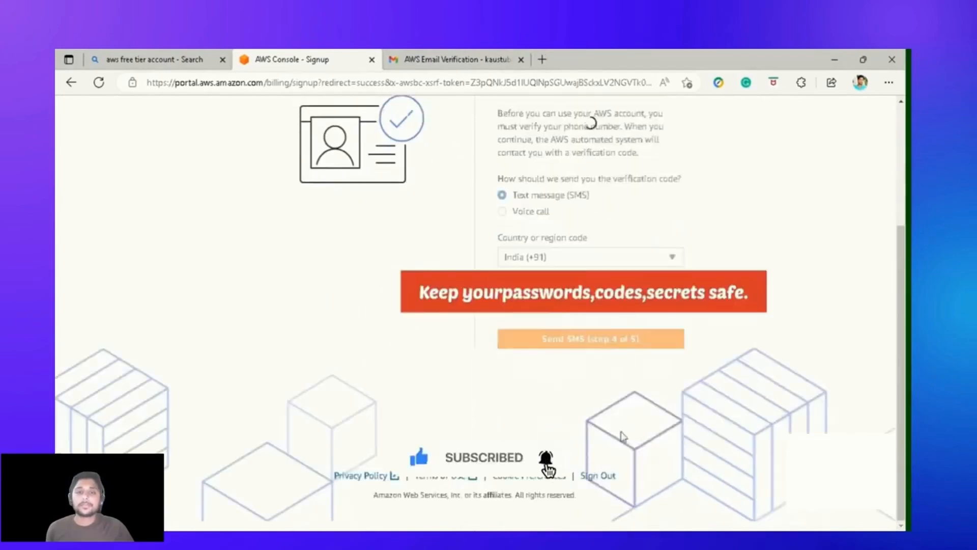
left_click(607, 348)
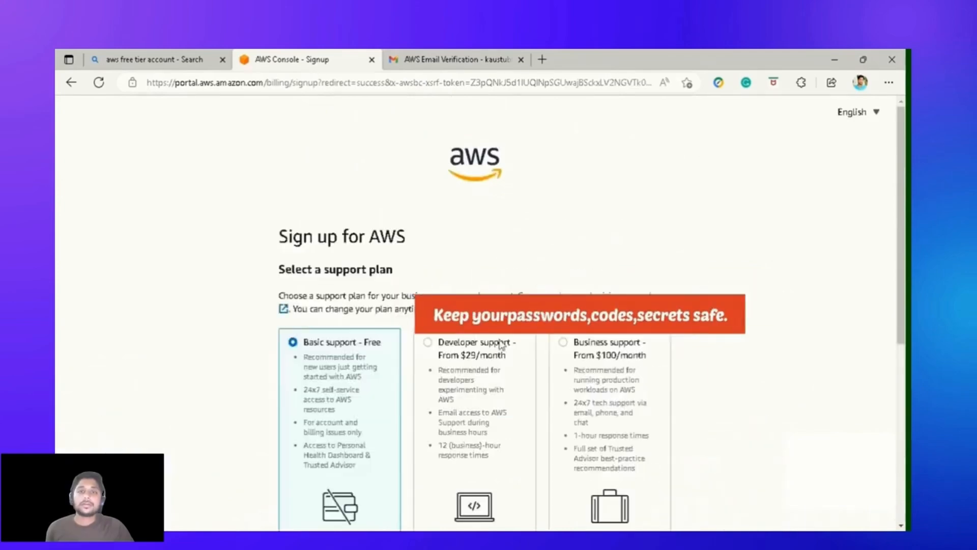
Compare the Basic, Developer and Business support plans.
scroll(569, 351, "down", 3)
scroll(568, 351, "up", 4)
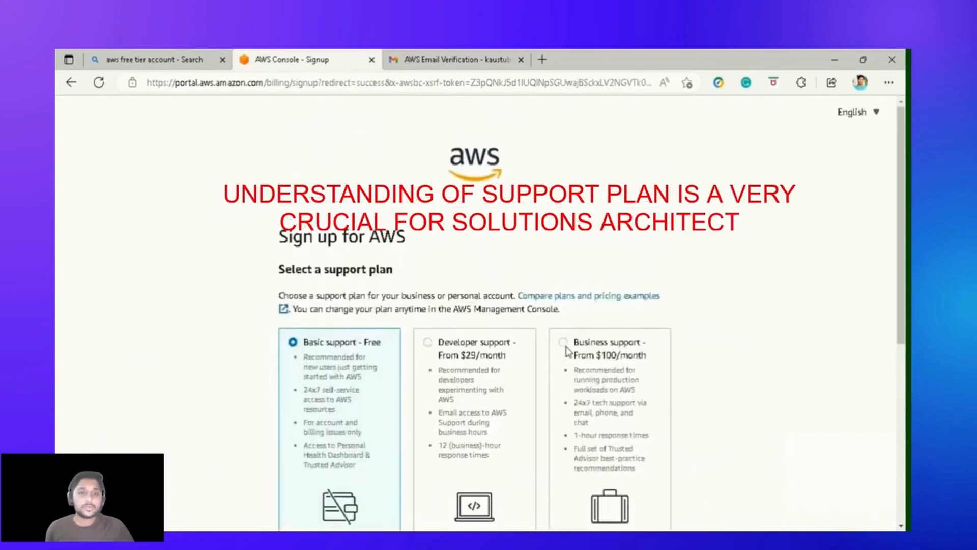
scroll(585, 337, "down", 3)
scroll(585, 337, "down", 1)
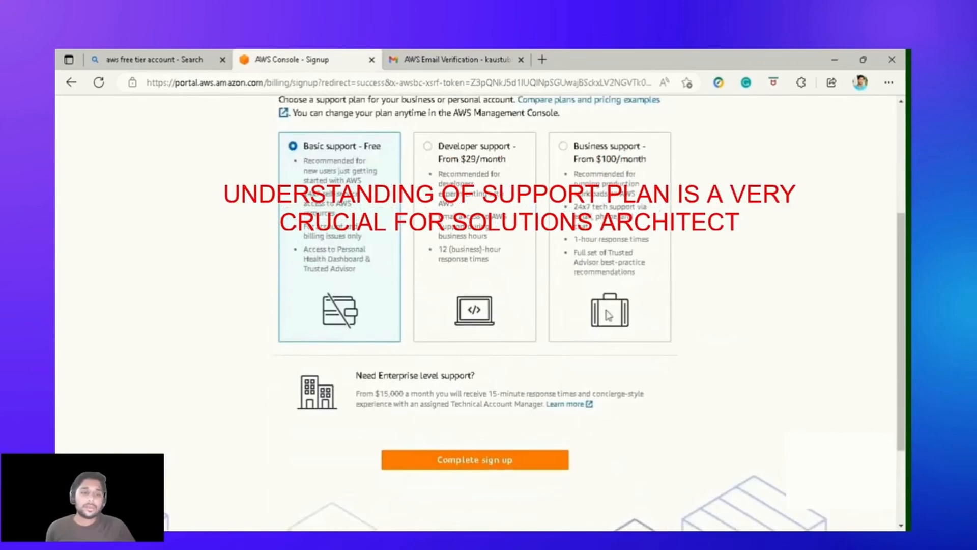
scroll(415, 326, "up", 3)
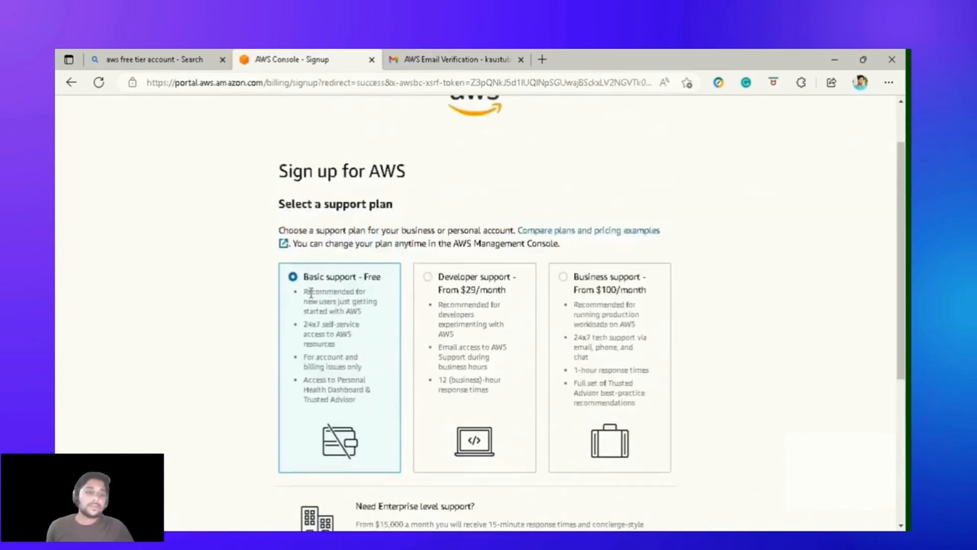
left_click_drag(306, 292, 375, 405)
left_click(376, 406)
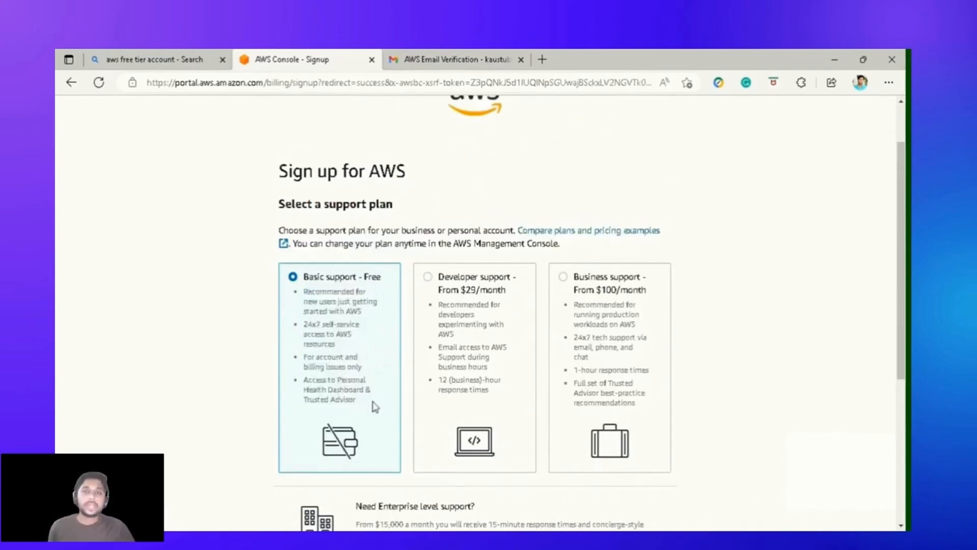
scroll(375, 405, "down", 2)
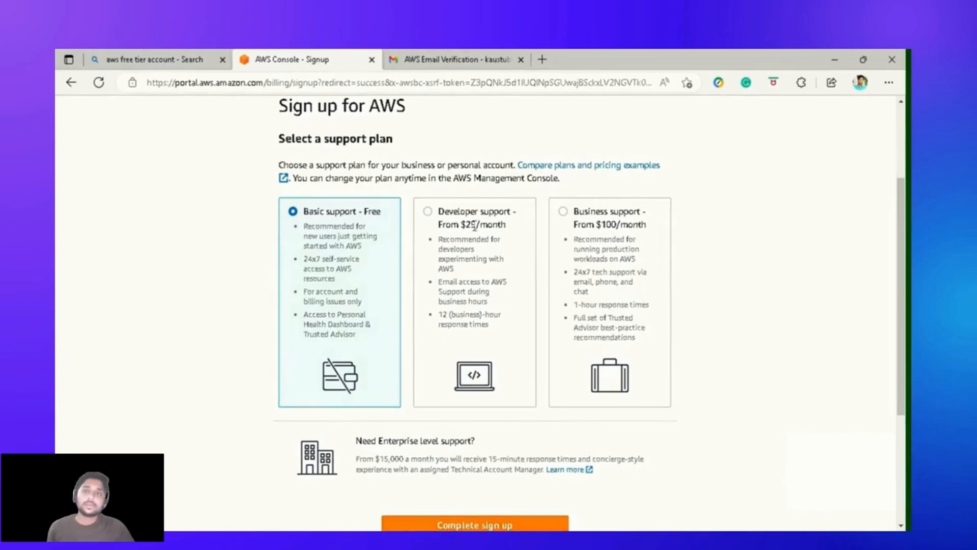
left_click_drag(443, 235, 445, 270)
left_click(445, 270)
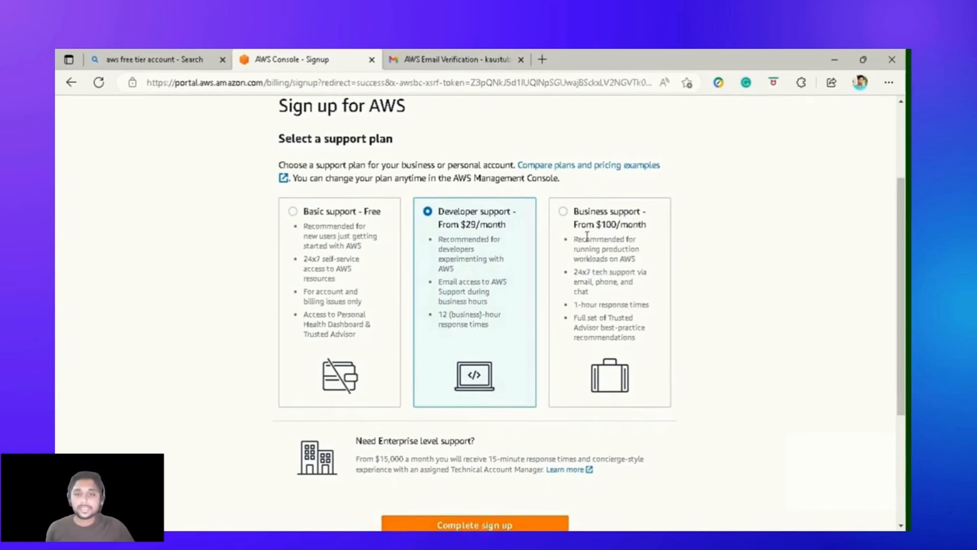
left_click_drag(585, 239, 638, 341)
left_click(639, 348)
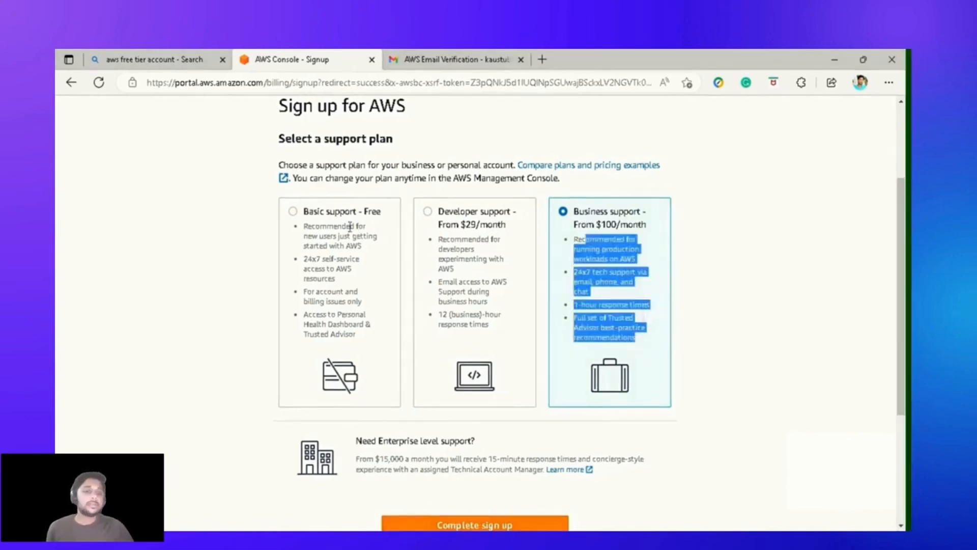
Reselect Basic support - Free and complete the sign-up.
left_click(330, 214)
scroll(455, 400, "down", 3)
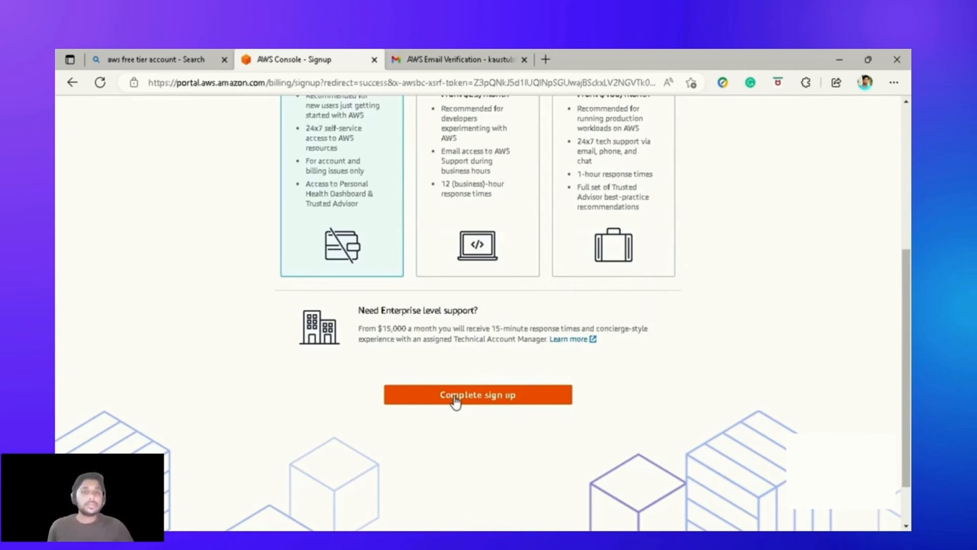
scroll(329, 213, "up", 3)
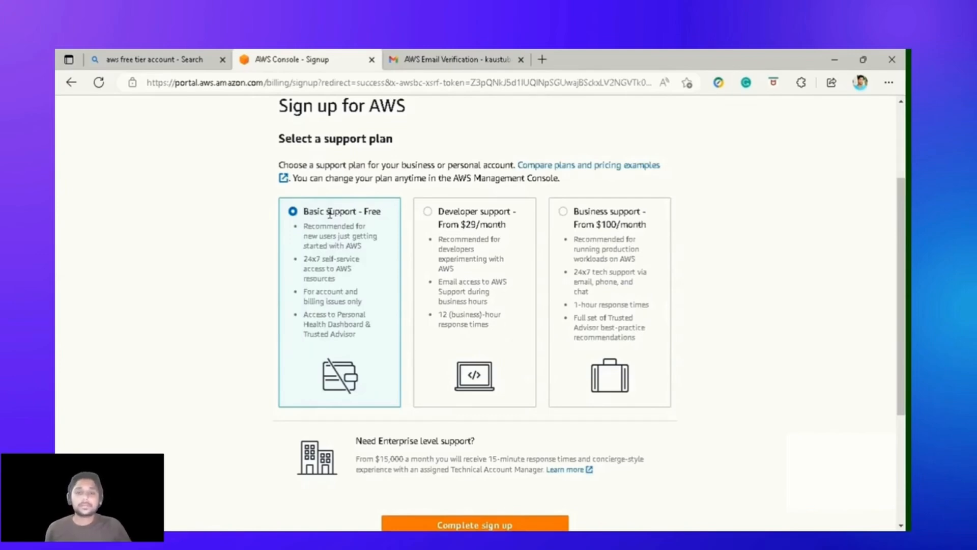
scroll(330, 214, "down", 3)
left_click(453, 399)
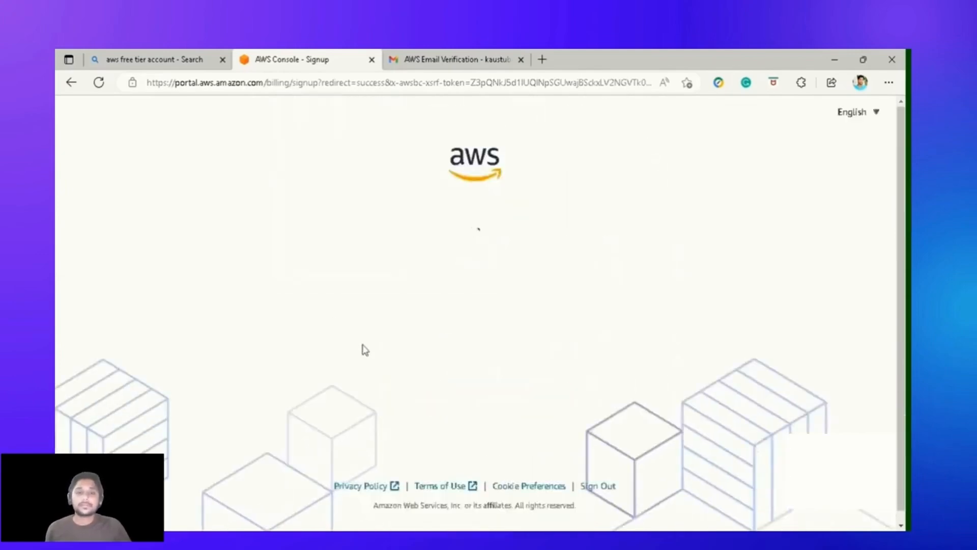
Review the account activation message and continue to the AWS Management Console.
scroll(364, 346, "down", 3)
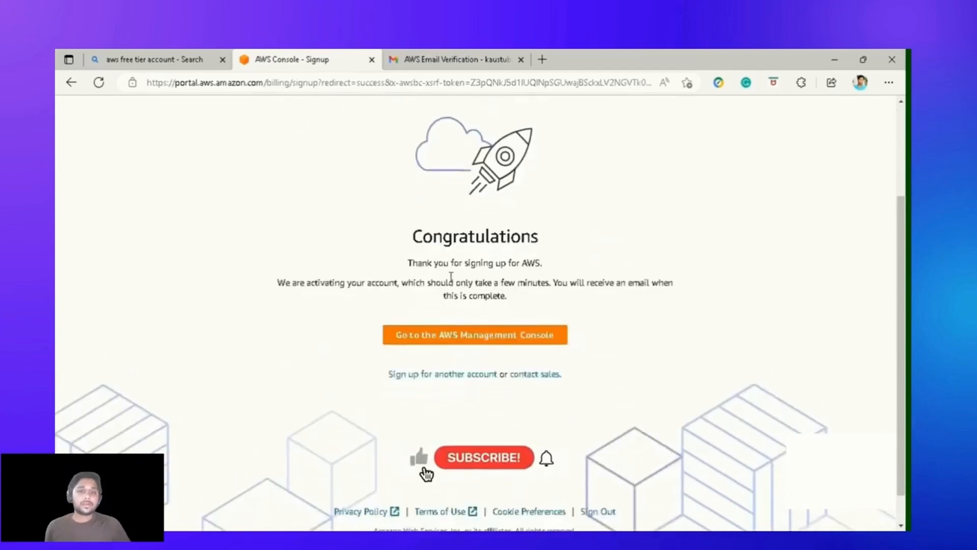
scroll(448, 279, "up", 3)
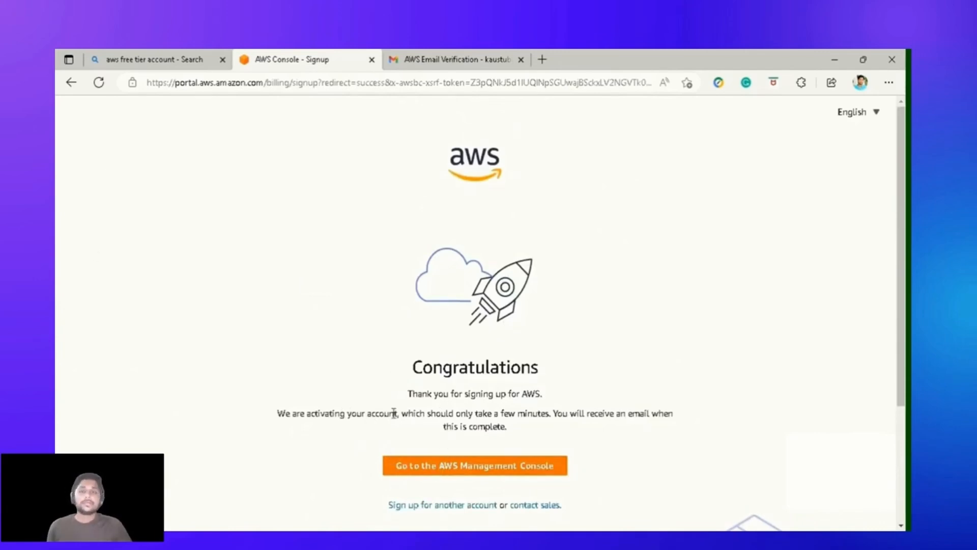
left_click_drag(447, 413, 597, 429)
left_click(593, 427)
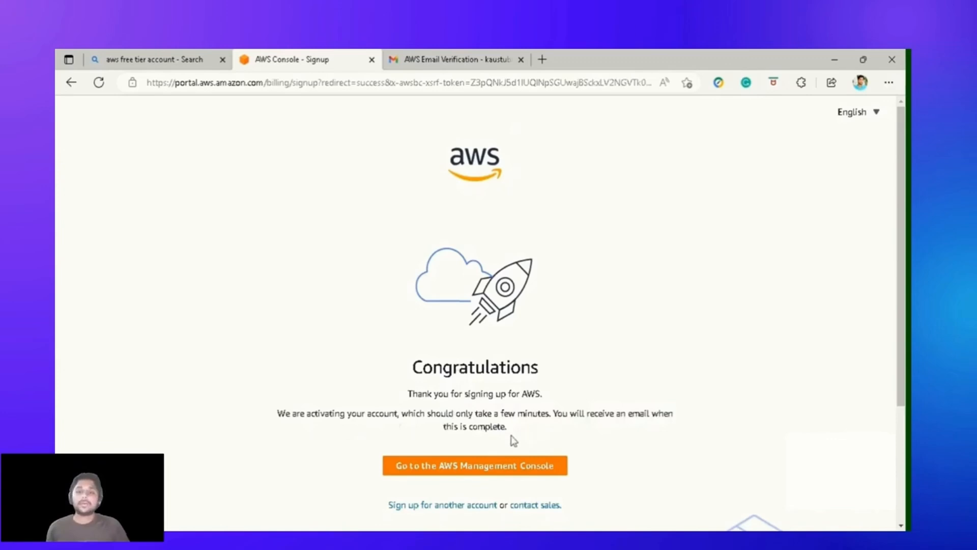
left_click(464, 473)
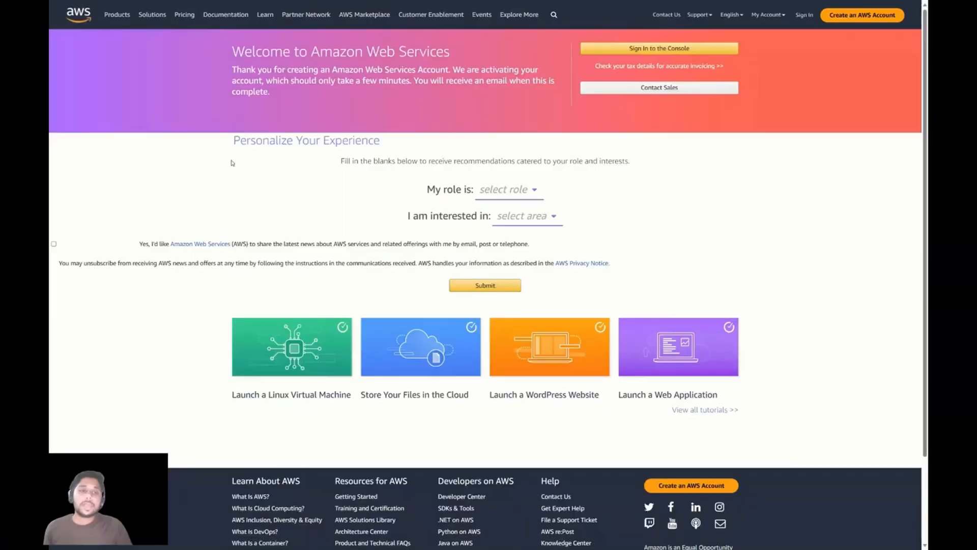
Set 'My role is' to IT Executive / Manager.
left_click(517, 196)
scroll(409, 118, "down", 2)
left_click(457, 229)
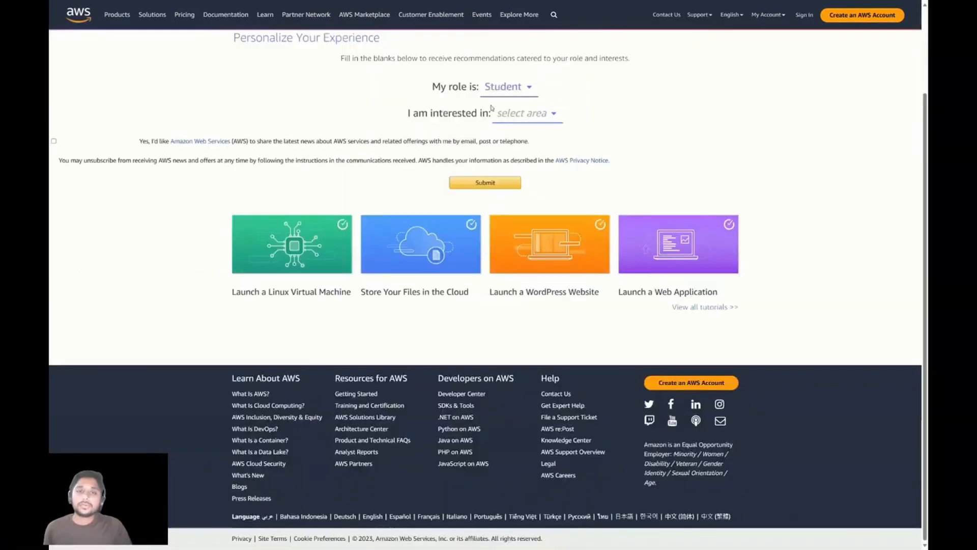
left_click(509, 87)
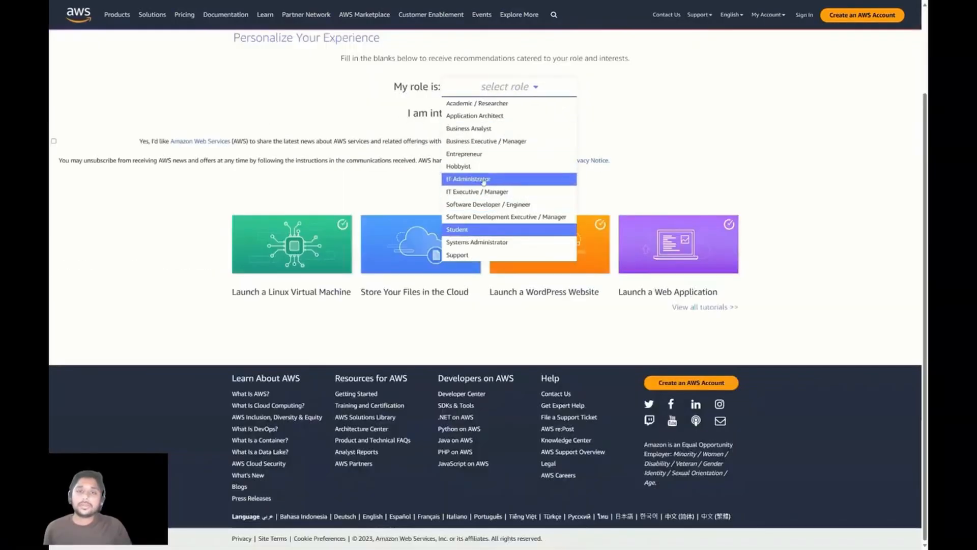
left_click(477, 191)
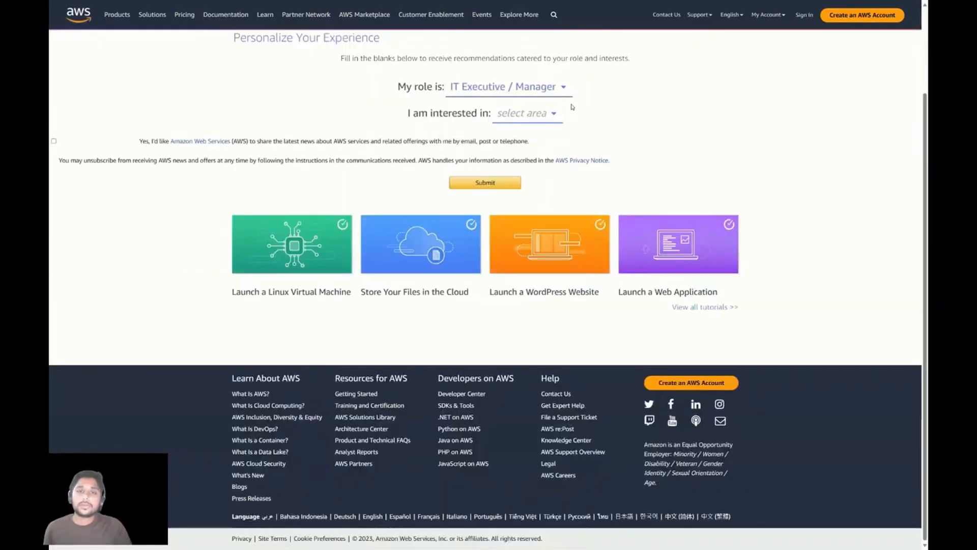
Choose AI & Machine Learning as the interest and submit the personalization form.
left_click(539, 117)
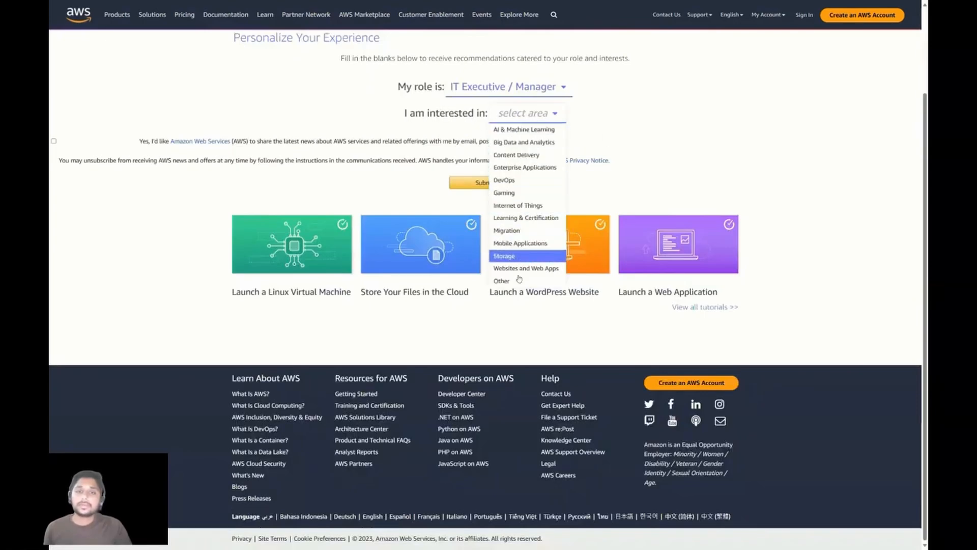
left_click(532, 130)
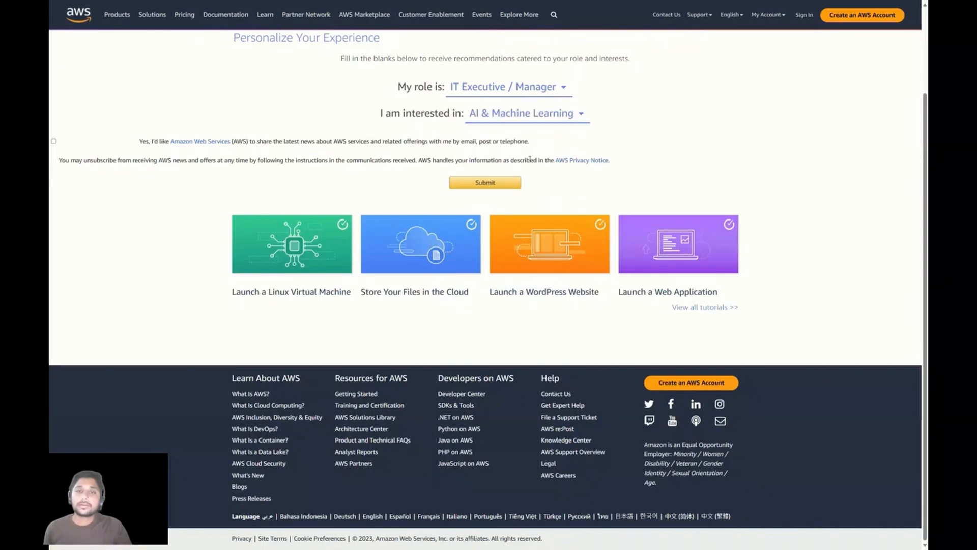
scroll(476, 250, "up", 2)
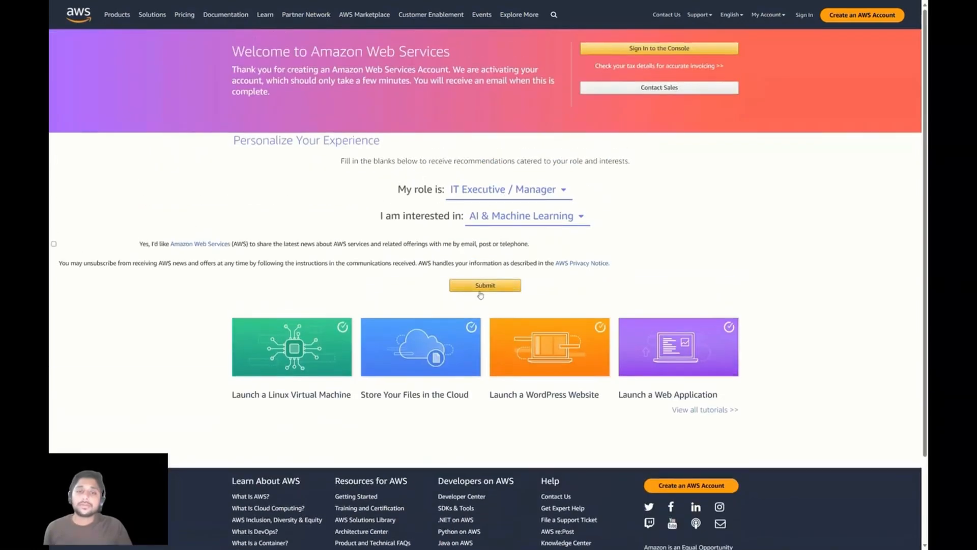
left_click(483, 285)
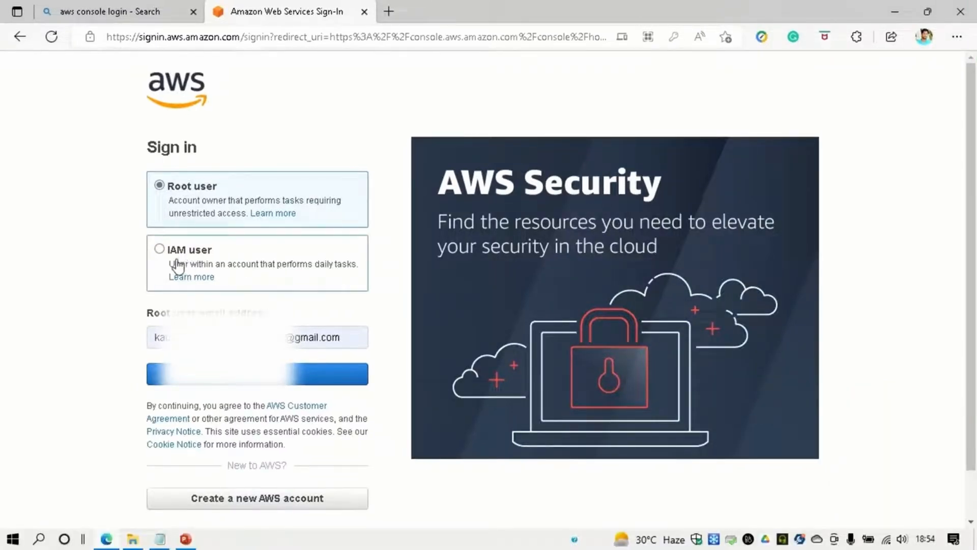
Switch the sign-in choice back to Root user and sign in with the pasted account password.
left_click_drag(174, 264, 354, 270)
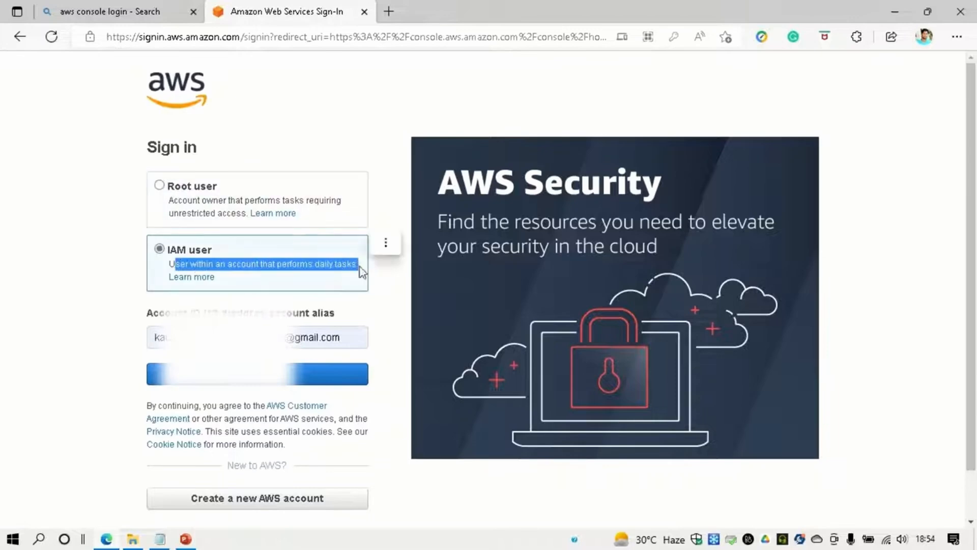
left_click(360, 273)
left_click(177, 188)
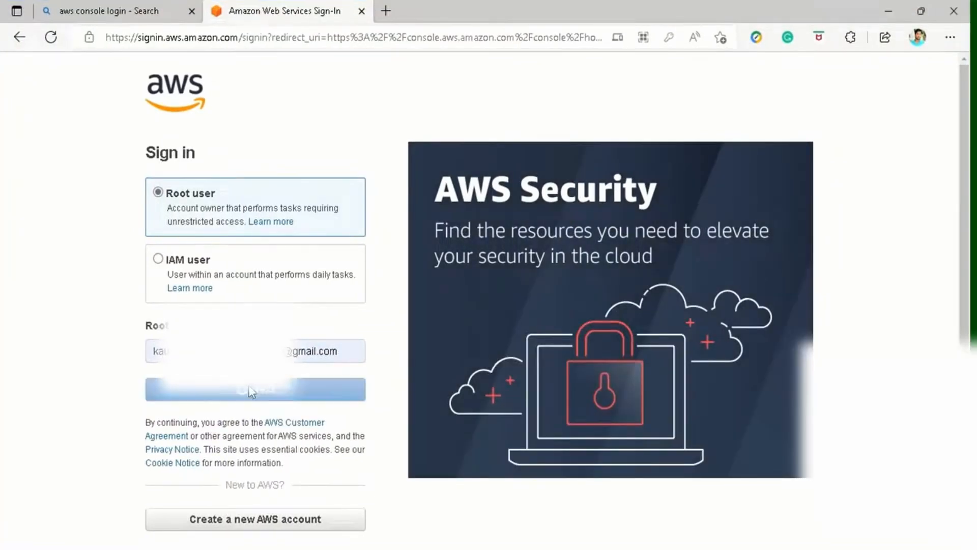
key("ctrl+v")
left_click(261, 283)
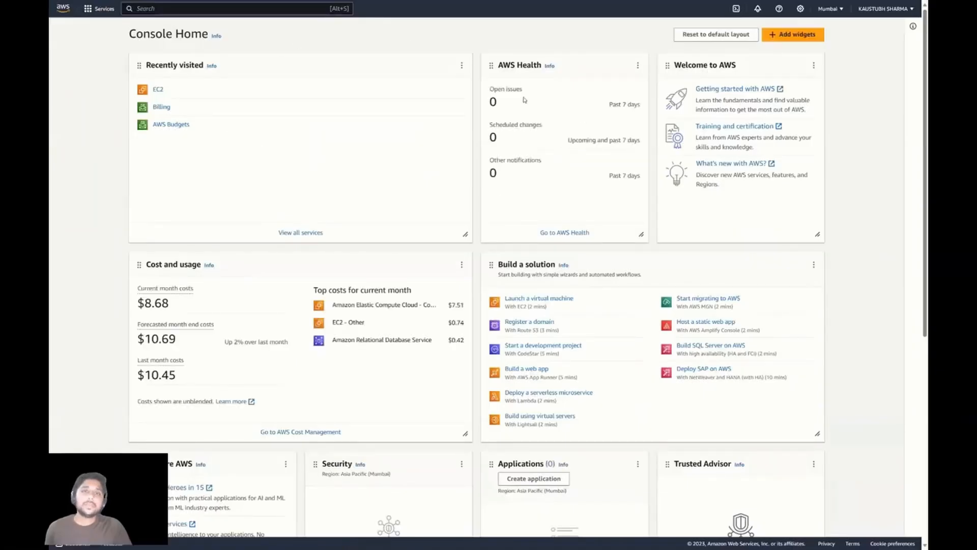
Review the Console Home widgets, including the $8.68 cost and usage this month.
mouse_move(360, 30)
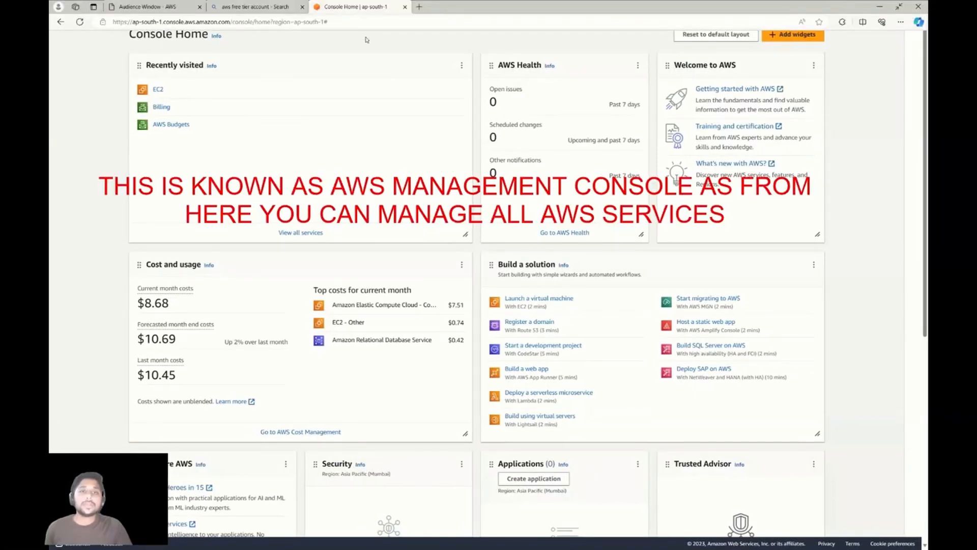
mouse_move(143, 64)
left_mouse_down()
mouse_move(255, 68)
mouse_move(439, 33)
mouse_move(423, 49)
left_mouse_up()
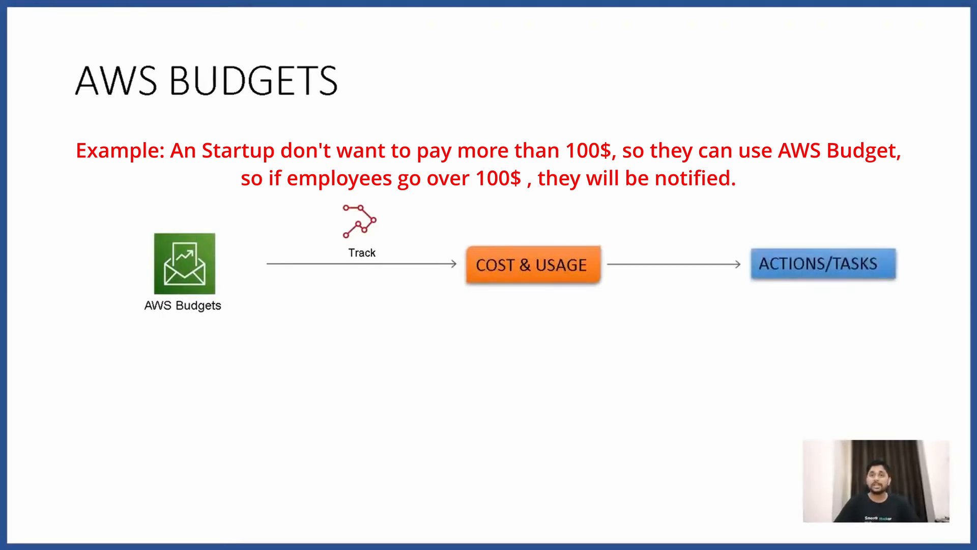
Advance the Budgets slide to reveal the Actions/Tasks stage after Cost & Usage.
key("Right")
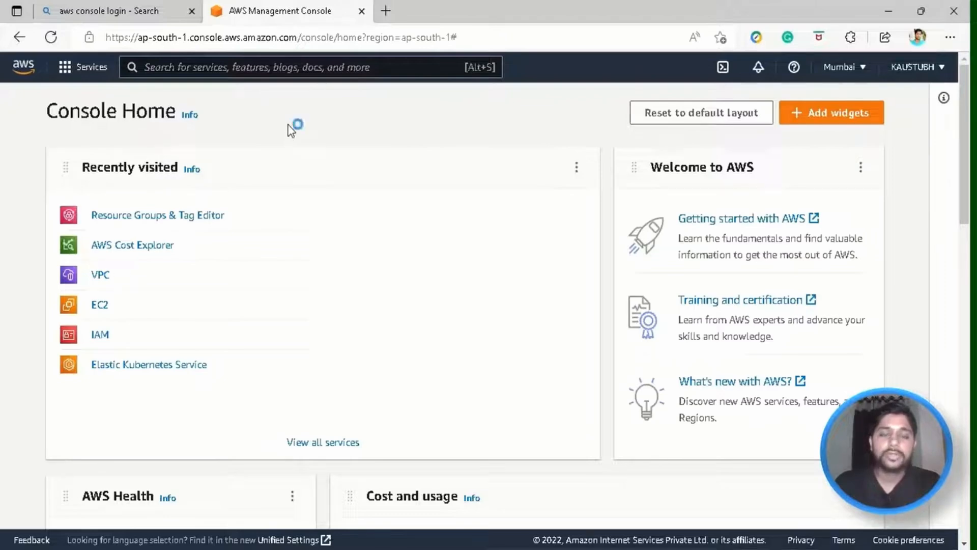
Search the console for 'aws budgets' and open the AWS Budgets service page.
key("ctrl+s")
key("Escape")
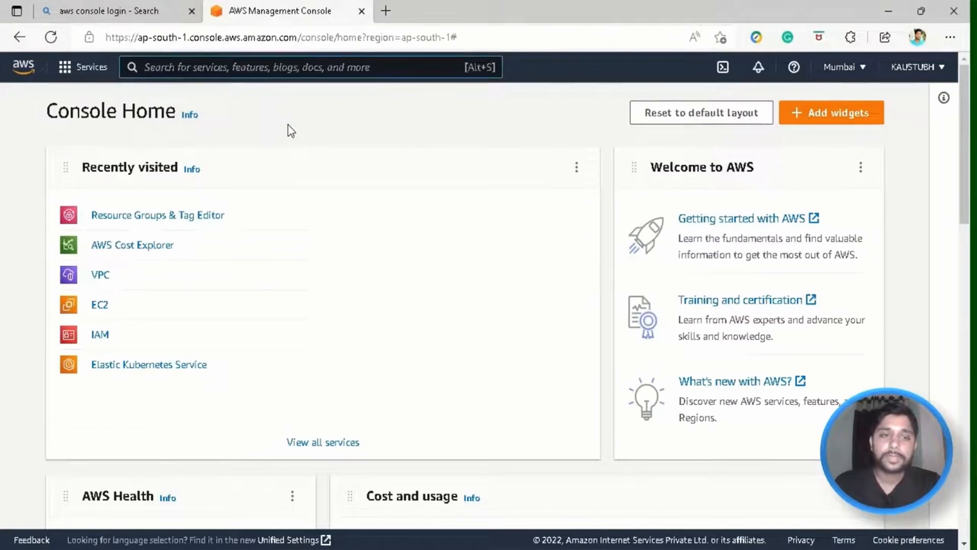
type("aws busge")
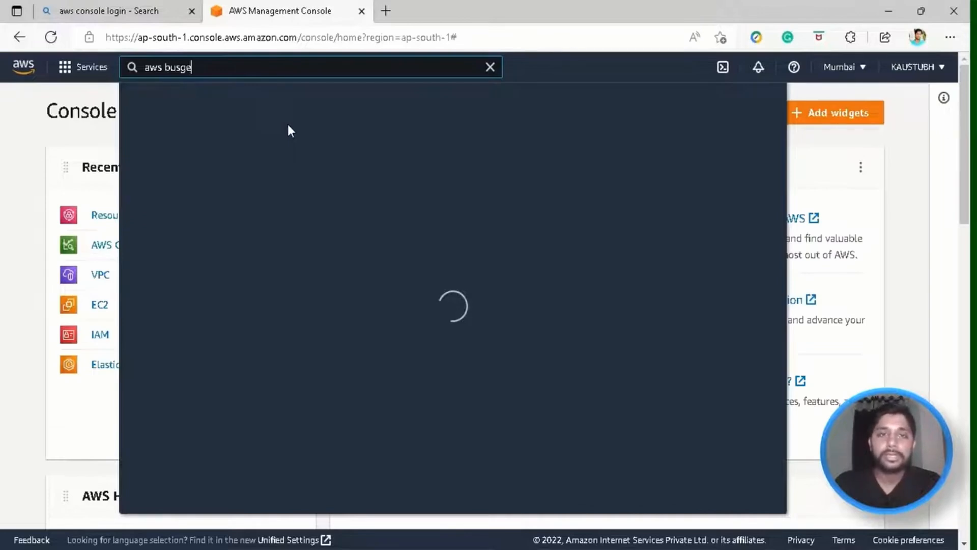
key("BackSpace")
key("BackSpace")
key("BackSpace")
type("dgets")
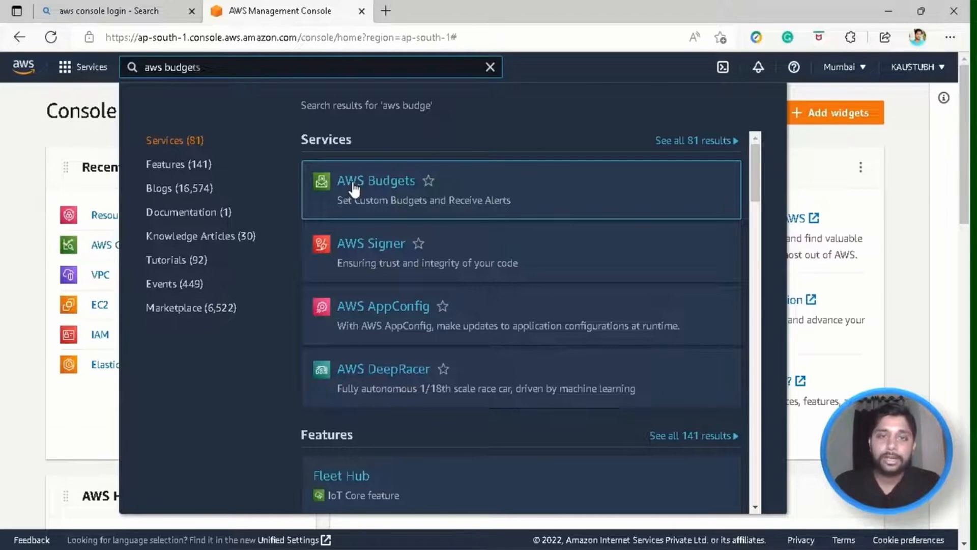
left_click(428, 181)
left_click_drag(237, 257, 576, 359)
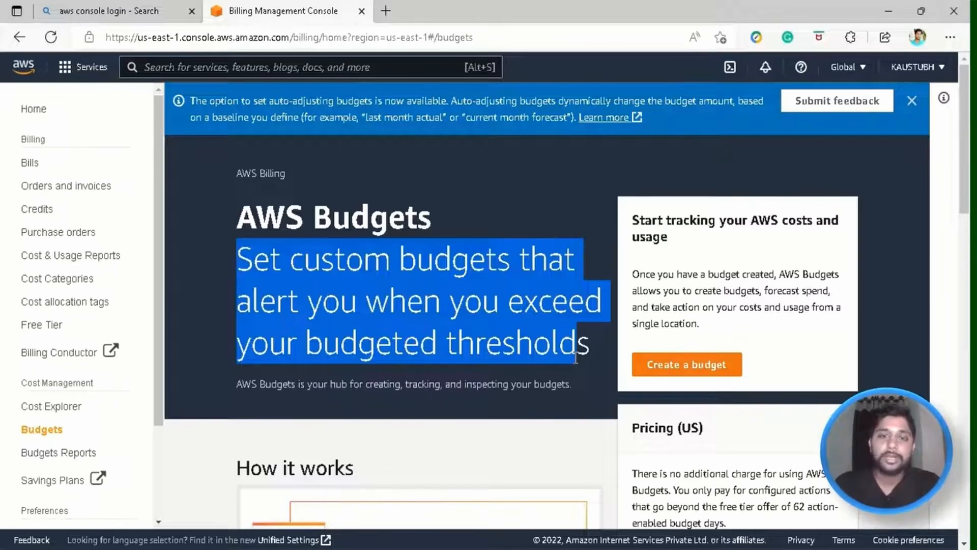
left_click_drag(577, 358, 592, 347)
left_click(592, 350)
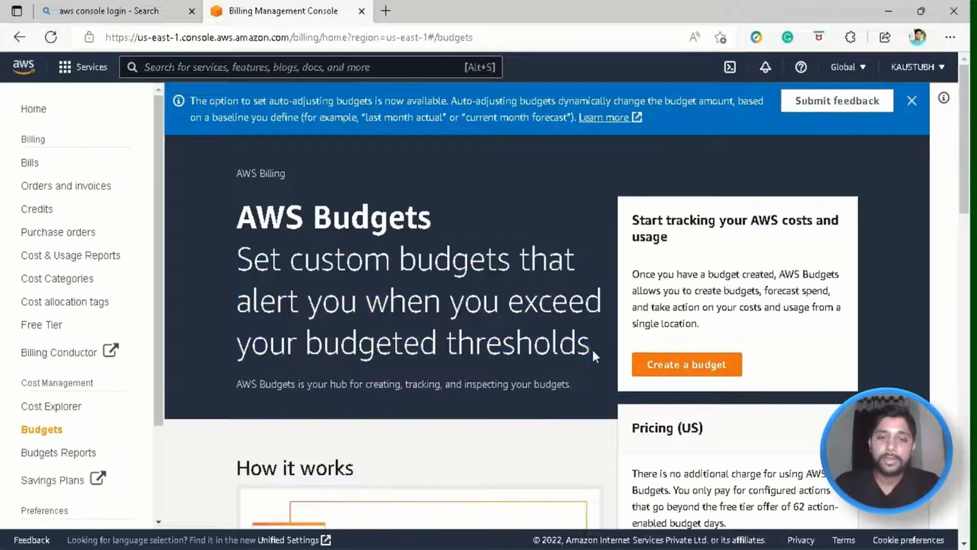
scroll(432, 280, "down", 5)
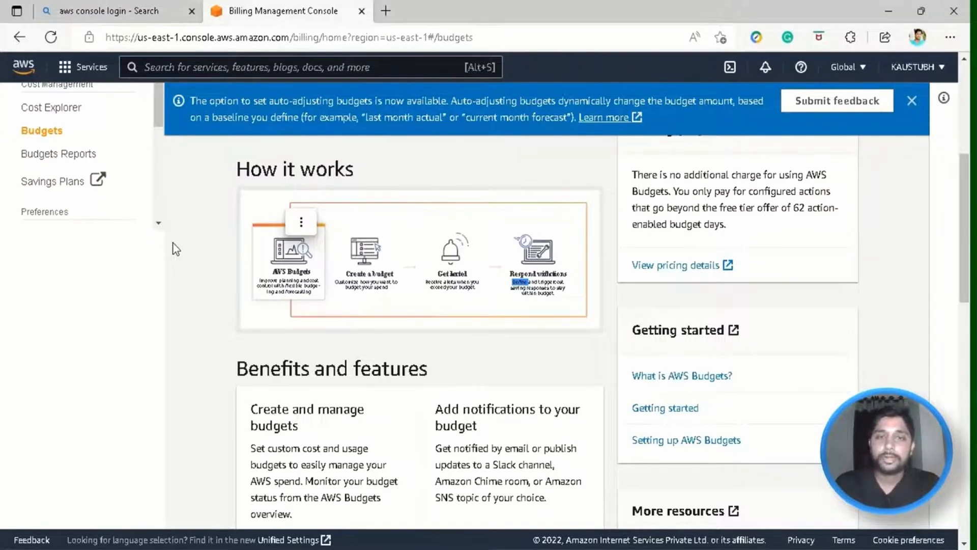
key("alt+Left")
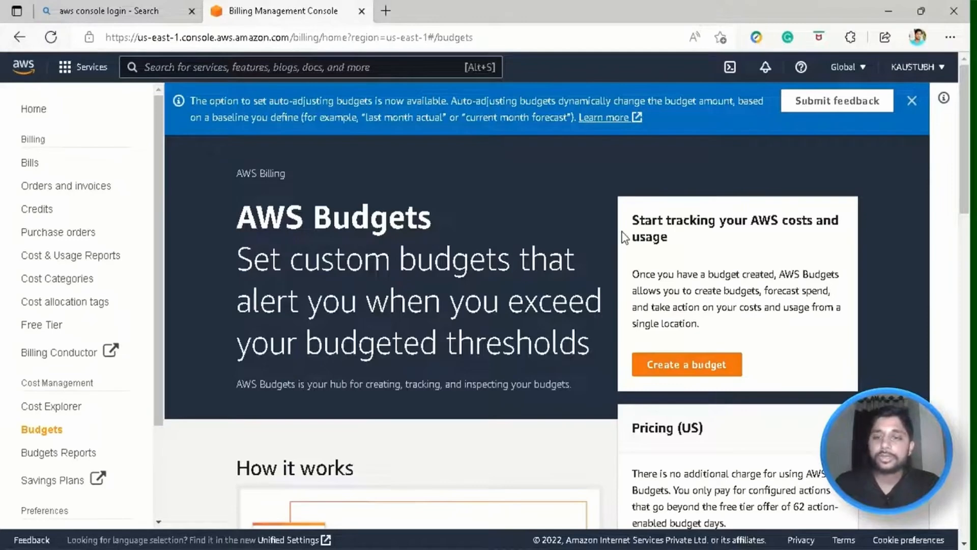
left_click_drag(623, 237, 726, 332)
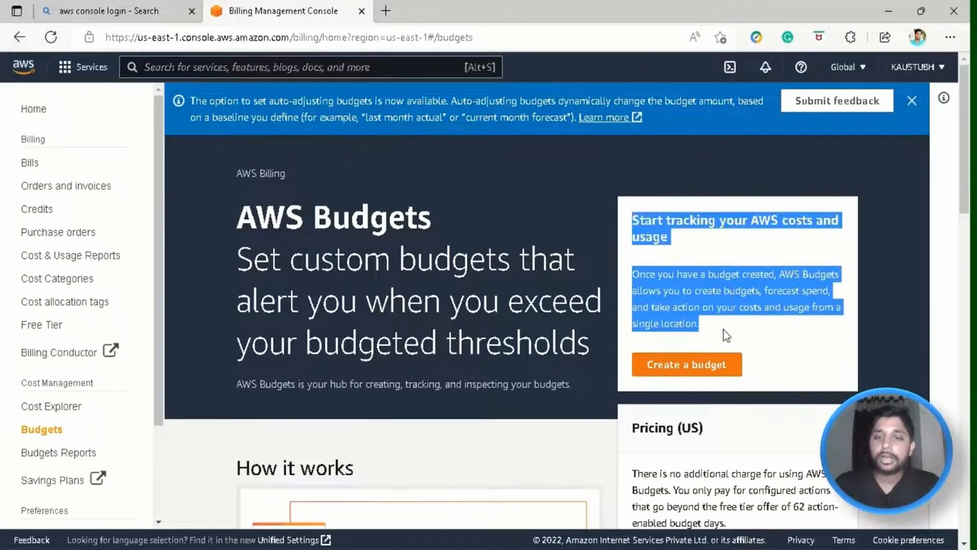
left_click(680, 307)
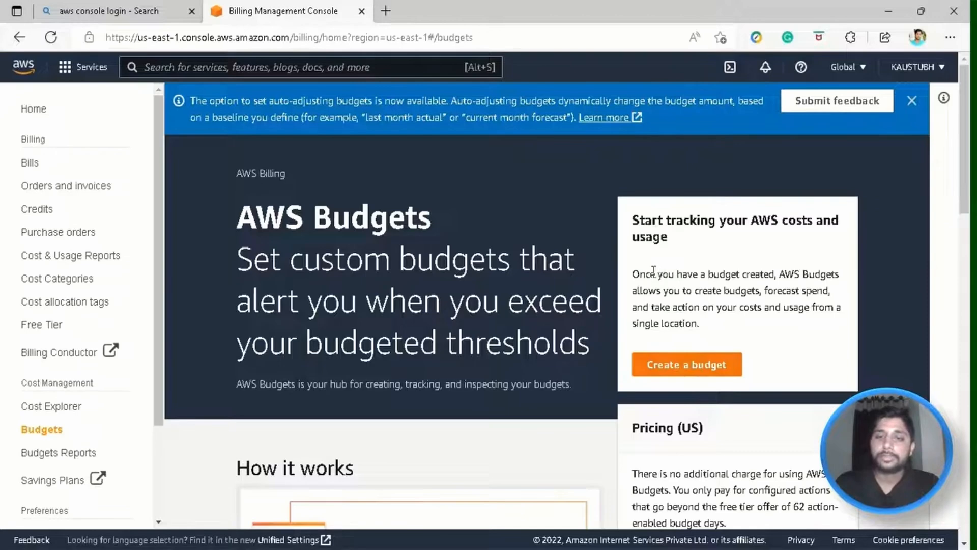
Create a budget of type Cost budget - Recommended and continue to Set your budget.
left_click(670, 372)
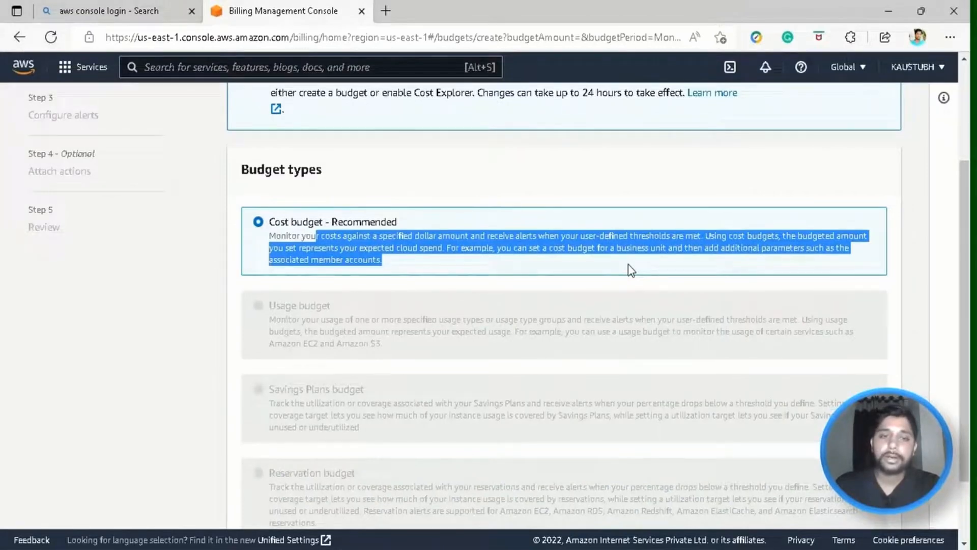
left_click(631, 270)
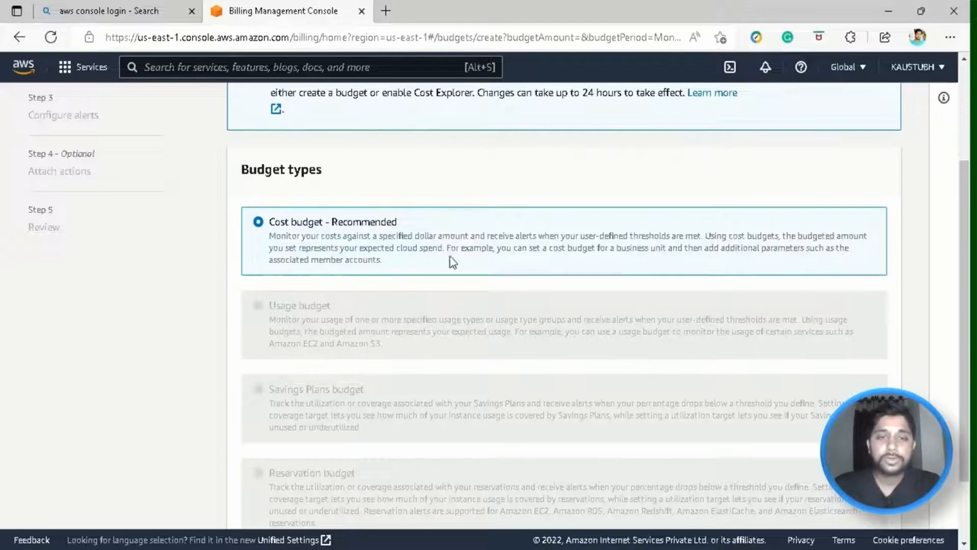
scroll(457, 257, "down", 1)
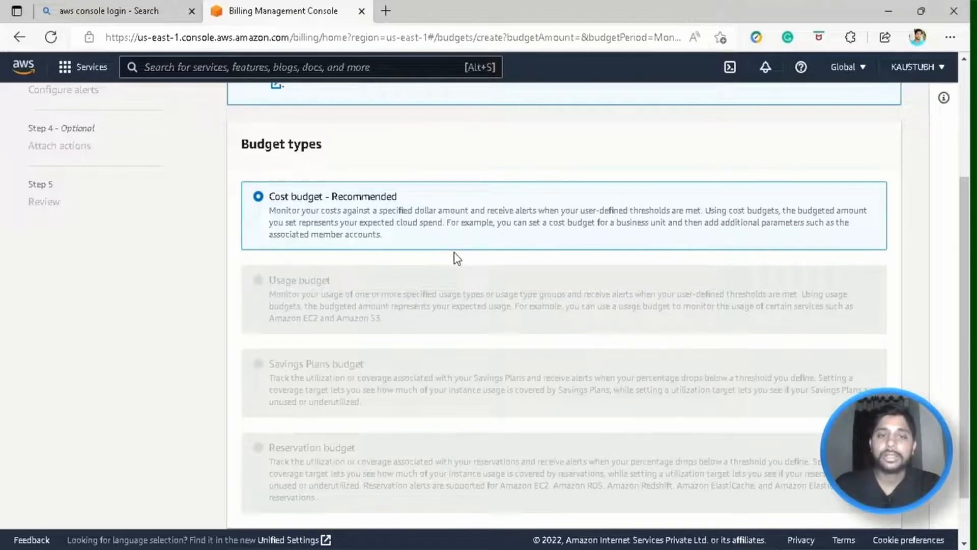
scroll(457, 258, "down", 1)
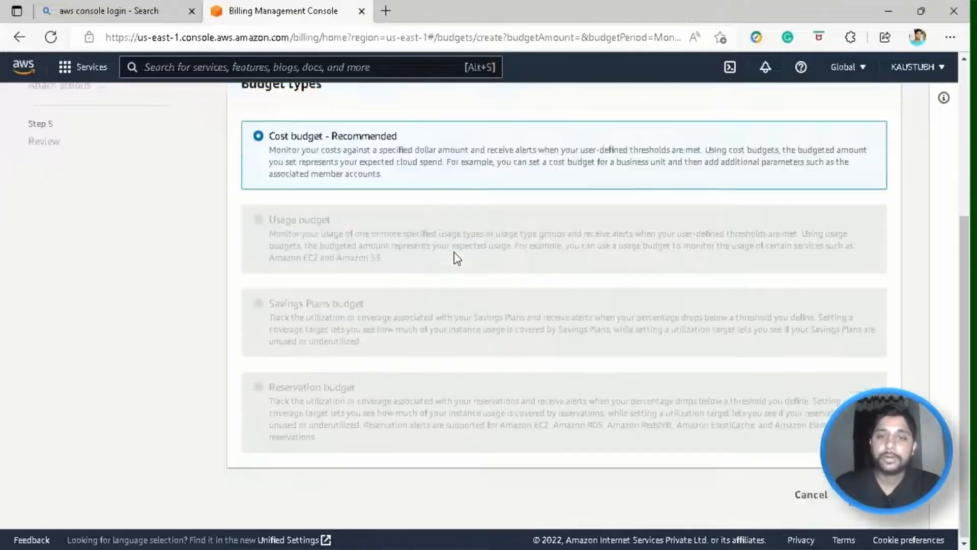
scroll(509, 372, "up", 4)
scroll(615, 353, "down", 4)
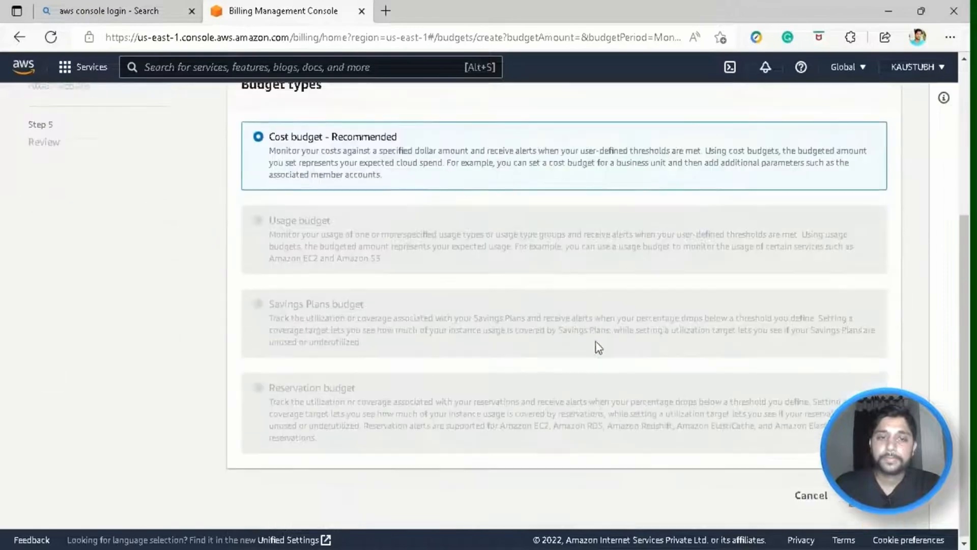
left_click(874, 494)
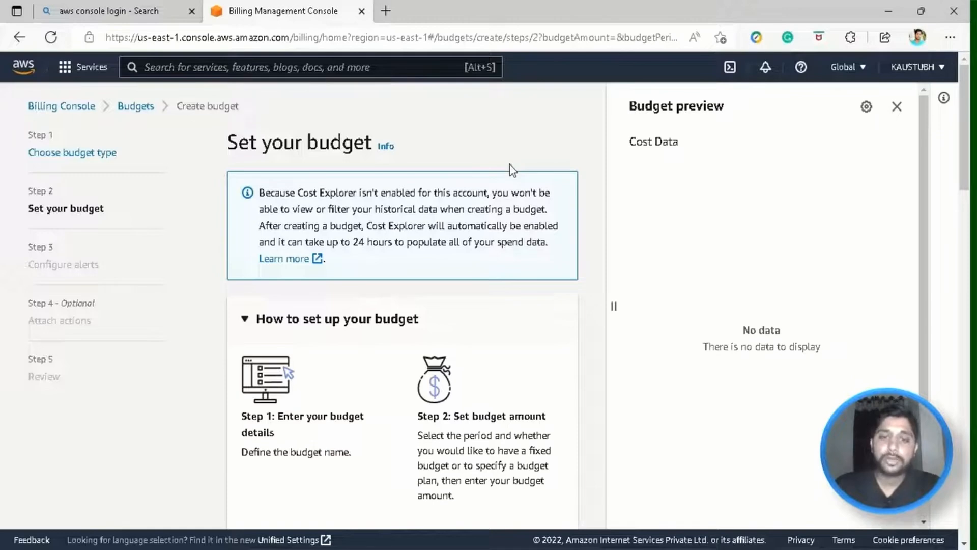
Highlight and read the setup steps on budget details, budget amount and tracked-service scope.
scroll(511, 169, "down", 3)
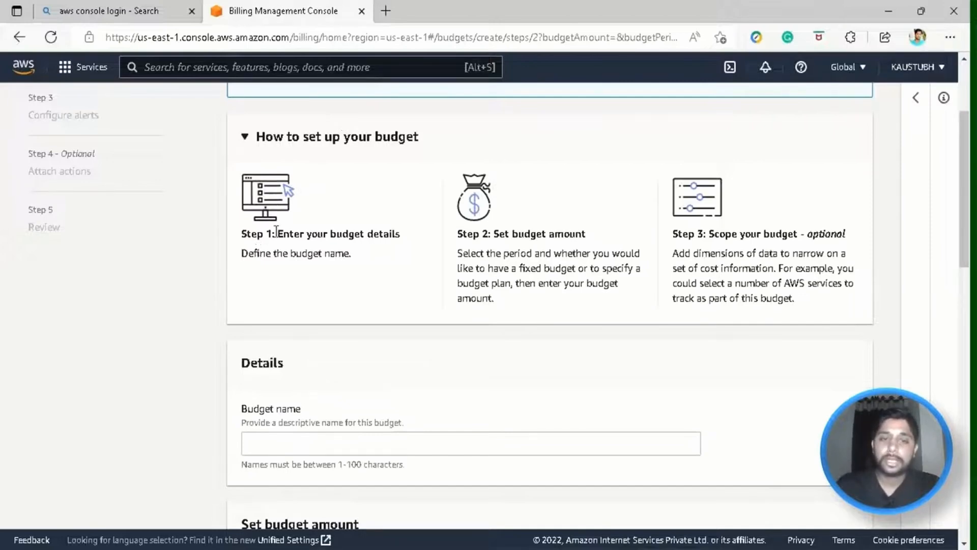
left_click_drag(275, 233, 388, 248)
left_click(388, 249)
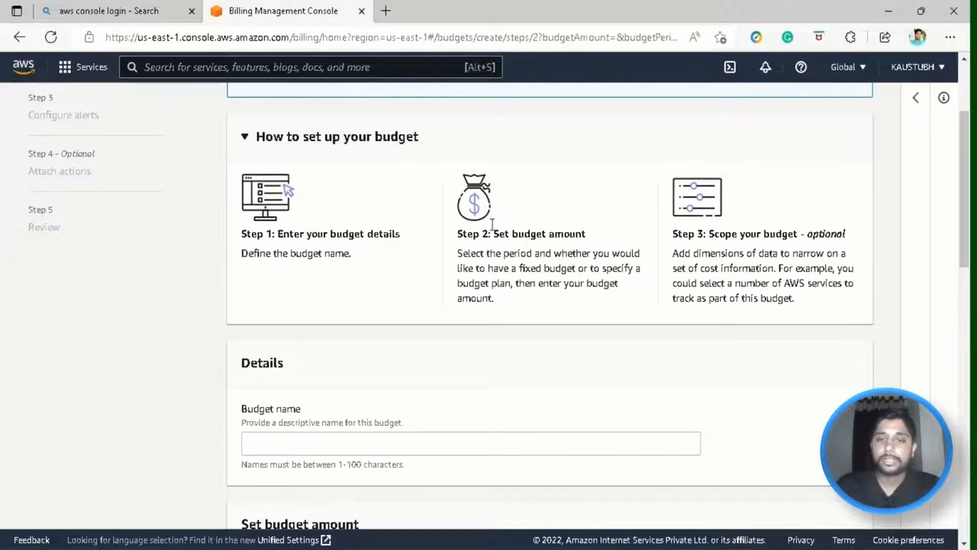
left_click_drag(496, 228, 593, 306)
left_click(594, 305)
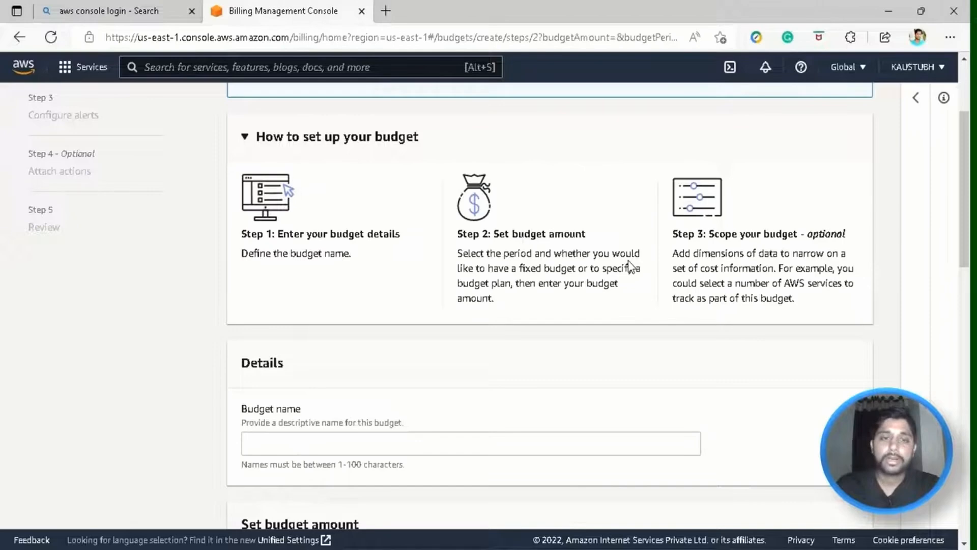
left_click_drag(670, 253, 827, 306)
left_click(828, 306)
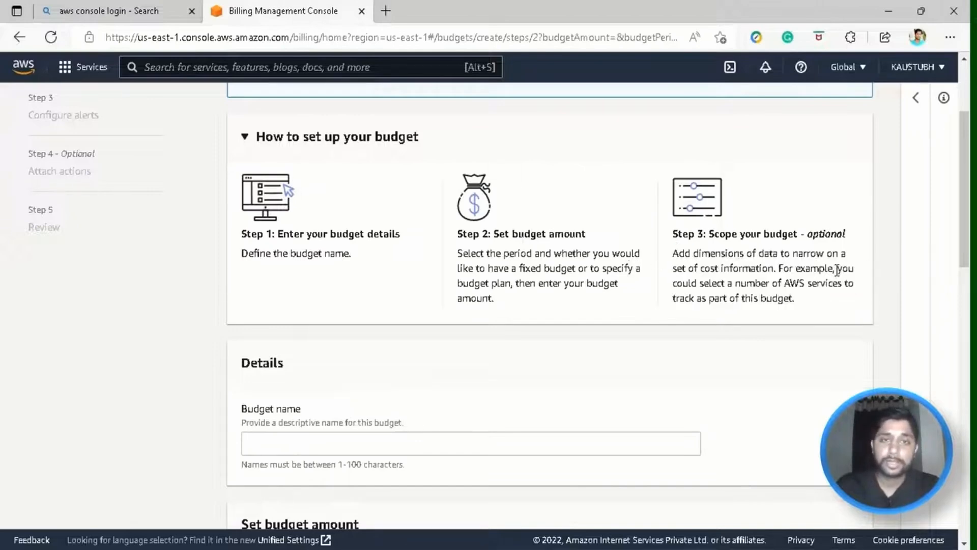
left_click_drag(839, 268, 853, 306)
left_click(854, 306)
scroll(833, 301, "down", 3)
Name the budget 'AWS TOTAL BUDGET'.
left_click(342, 299)
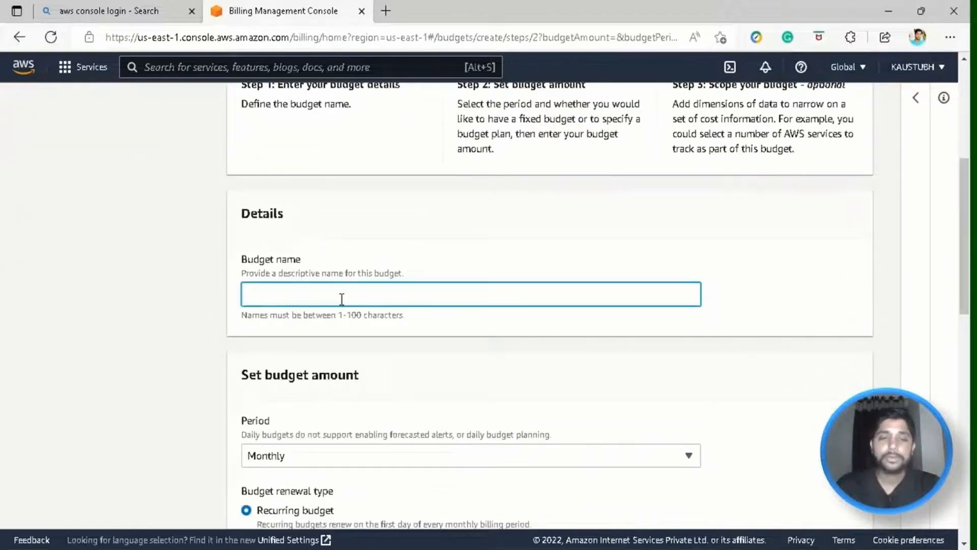
type("AWS TOTAL BUDGET")
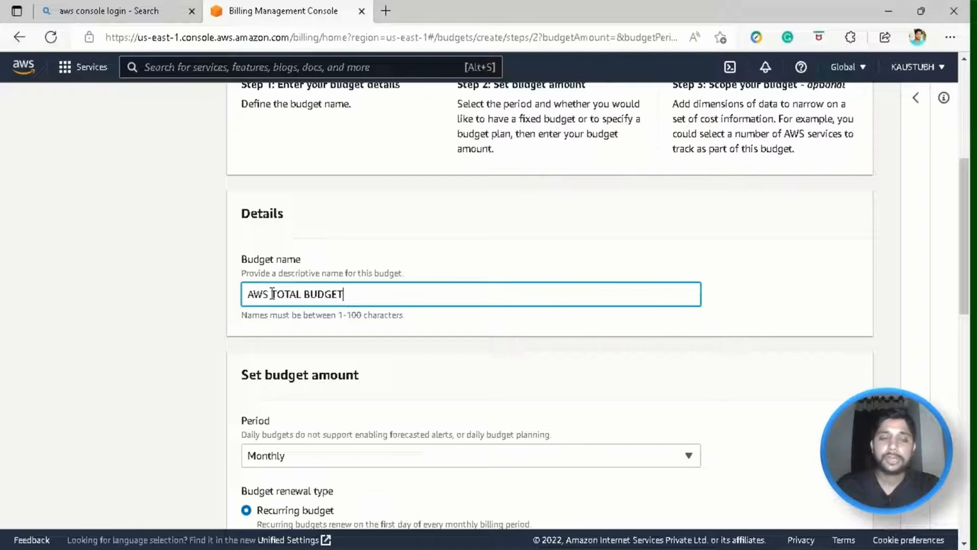
scroll(272, 294, "down", 3)
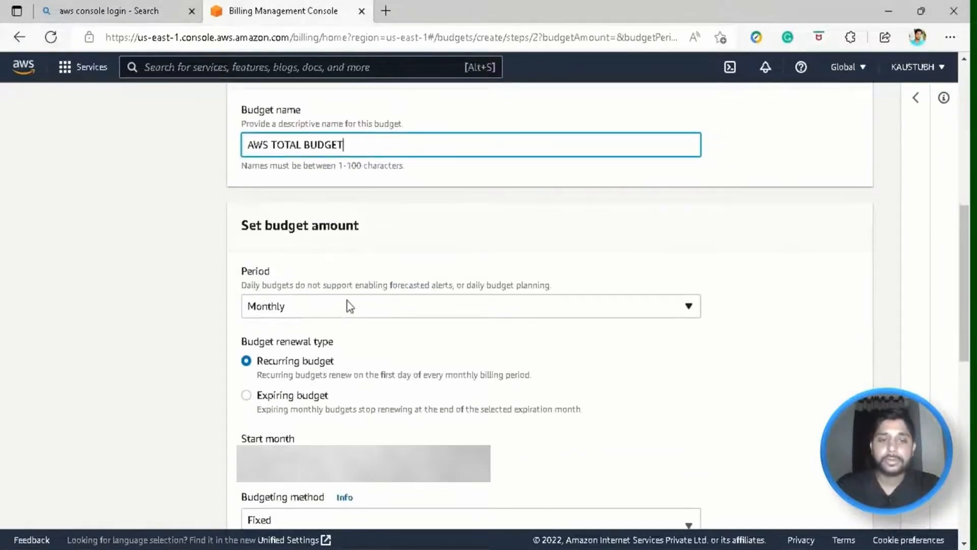
Keep the budget period at Monthly and scroll down to the budgeted amount field.
left_click(466, 306)
left_click_drag(378, 286, 518, 303)
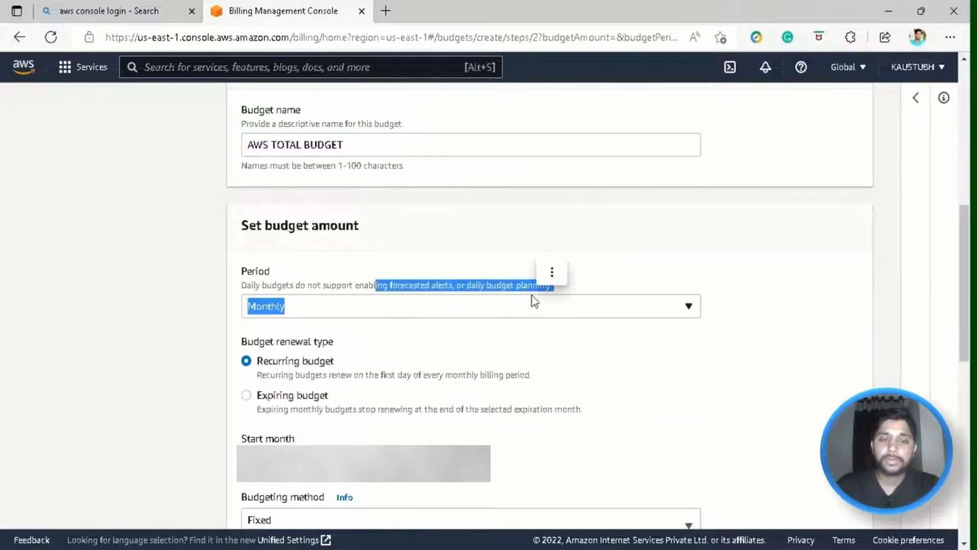
left_click(510, 284)
left_click(488, 312)
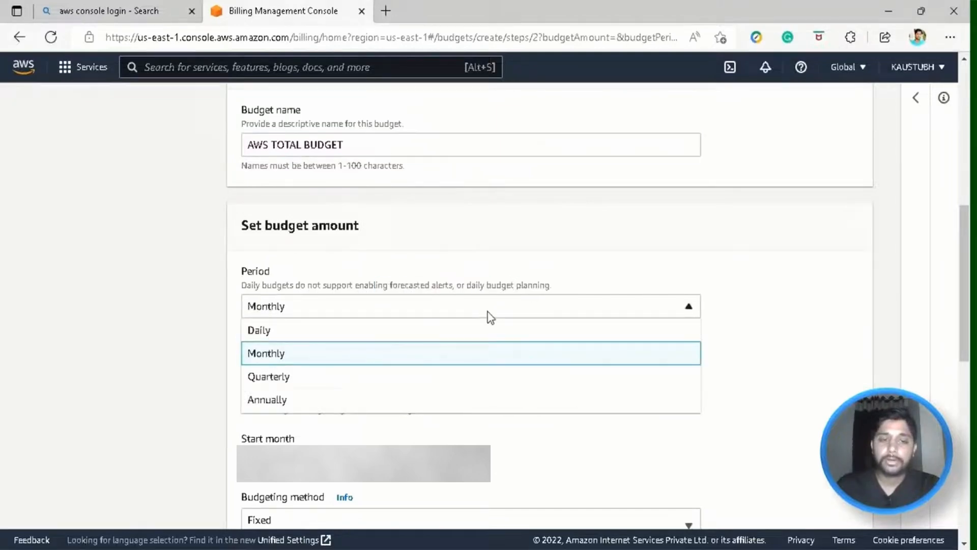
left_click(511, 281)
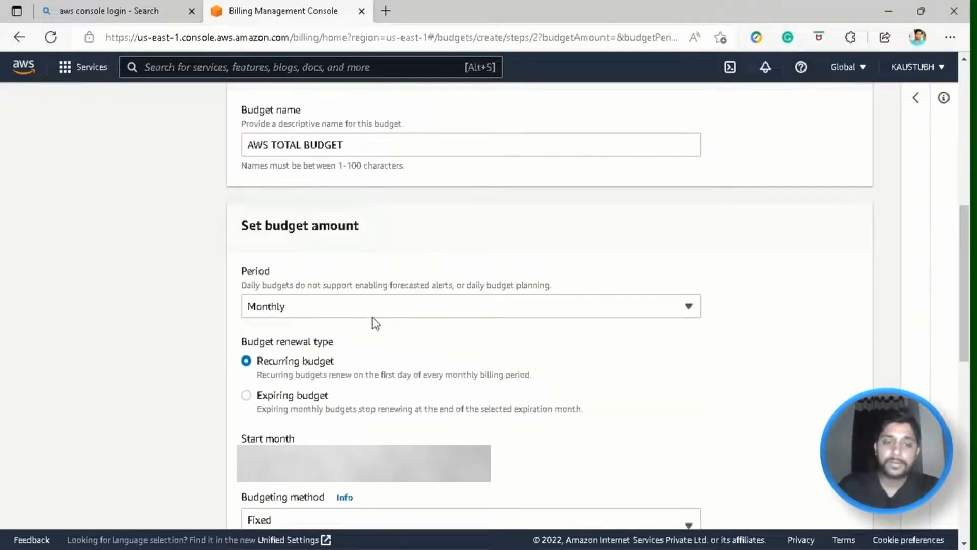
scroll(407, 358, "down", 2)
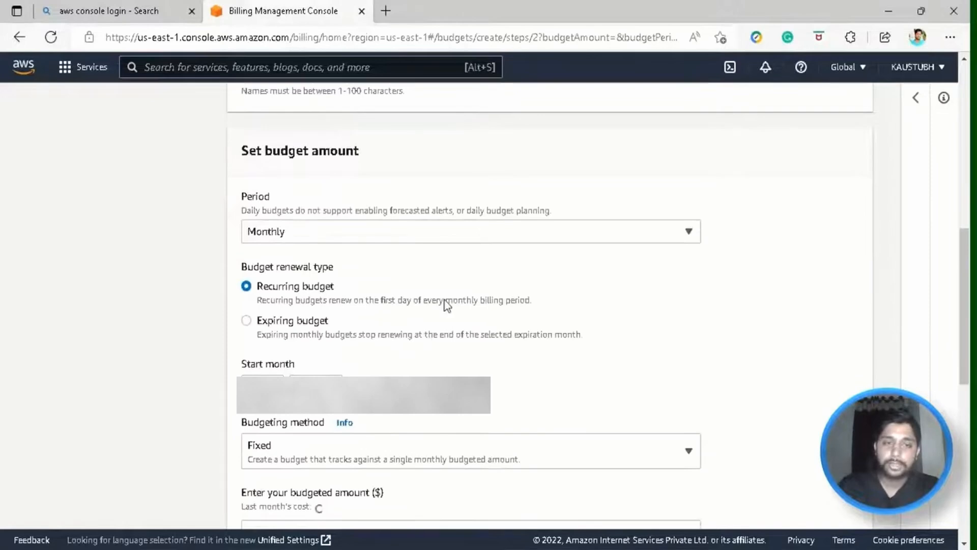
scroll(430, 305, "down", 2)
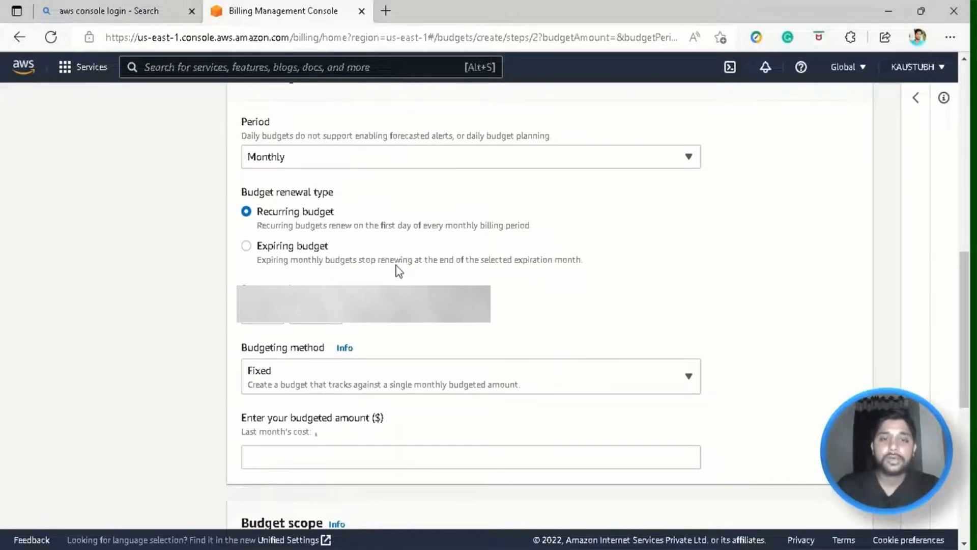
scroll(399, 270, "down", 2)
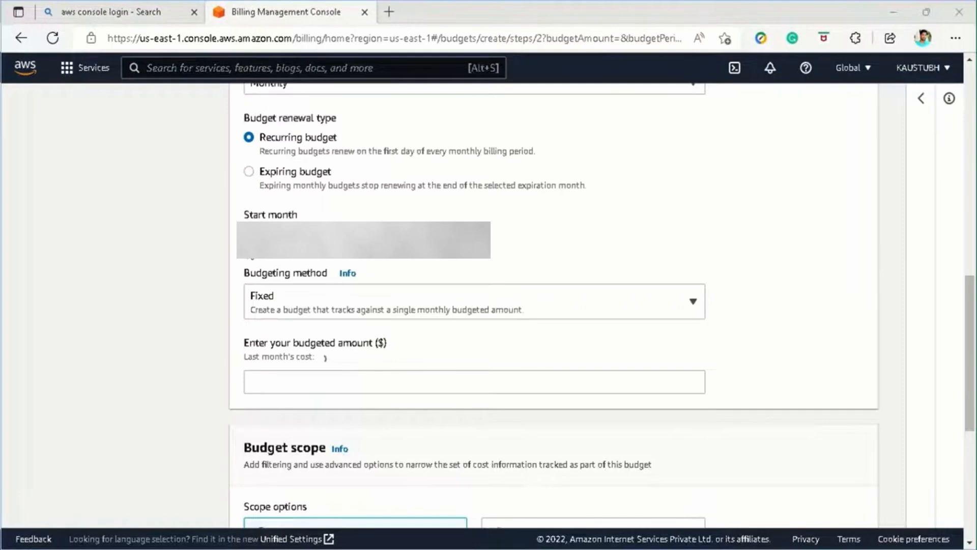
Enter a budgeted amount of 0 and try to continue, triggering the errors warning.
left_click(310, 386)
type("0")
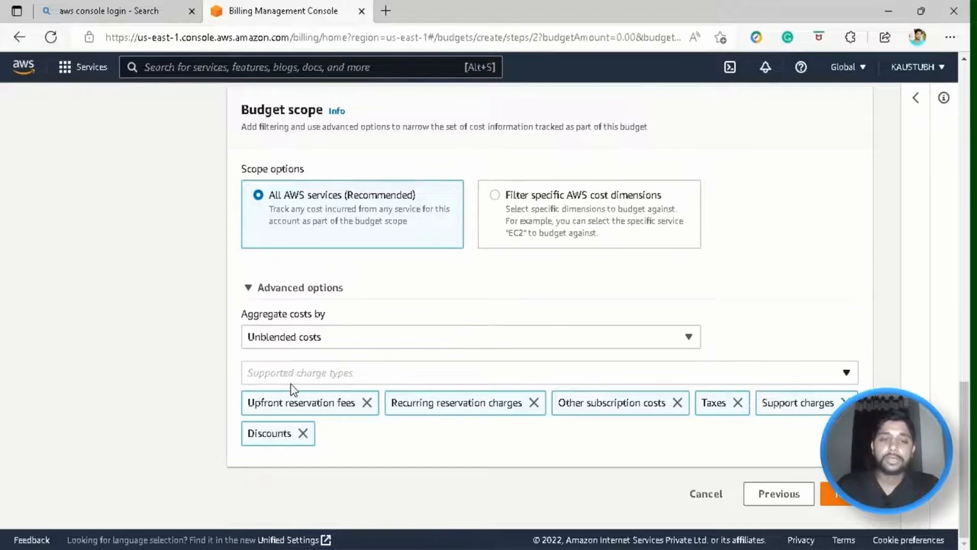
scroll(305, 387, "up", 4)
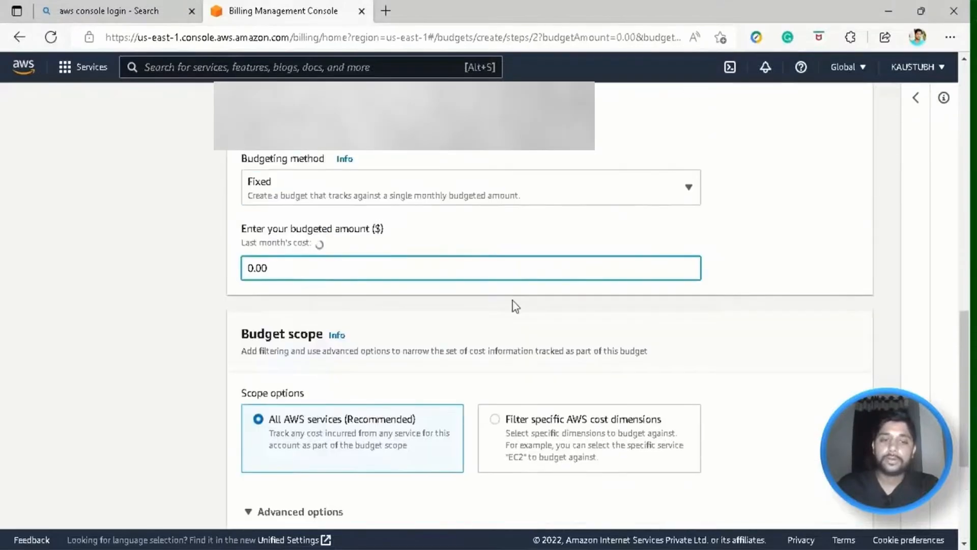
scroll(560, 295, "down", 4)
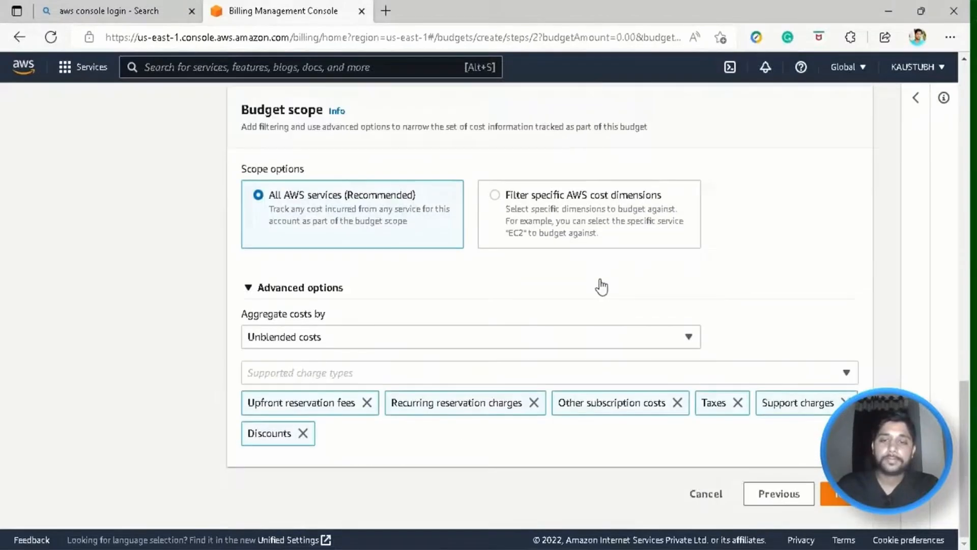
left_click(835, 494)
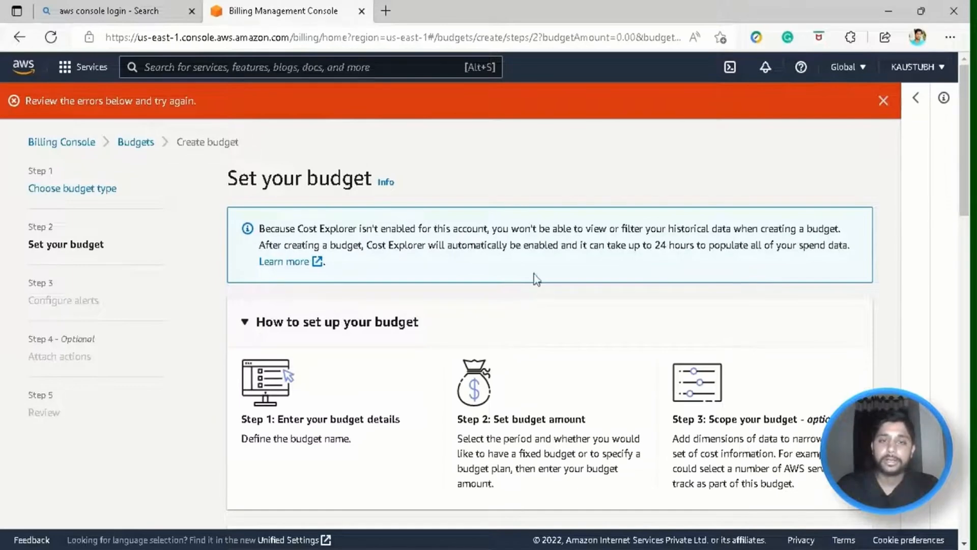
Change the budgeted amount to 0.01 and continue to the Configure alerts step.
scroll(321, 191, "down", 4)
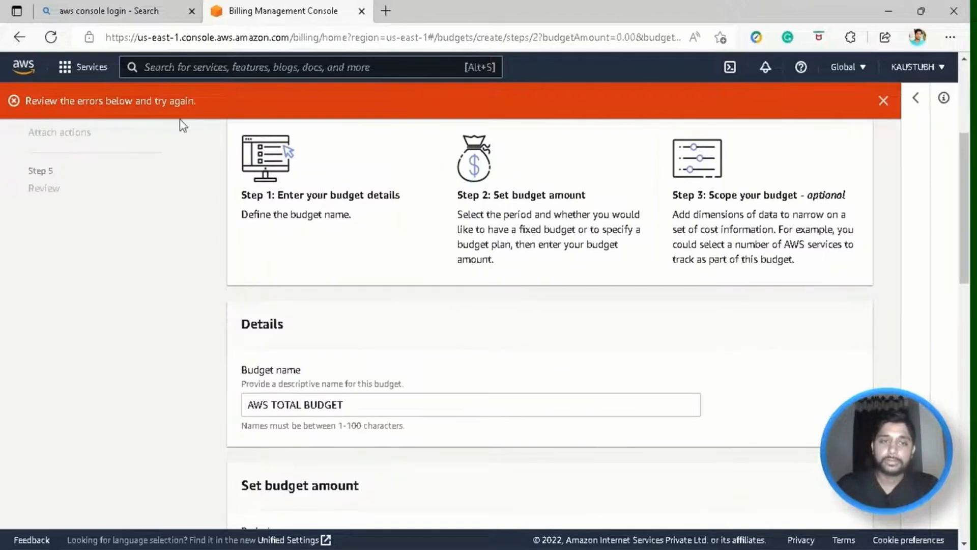
left_click_drag(199, 101, 36, 64)
scroll(291, 363, "down", 1)
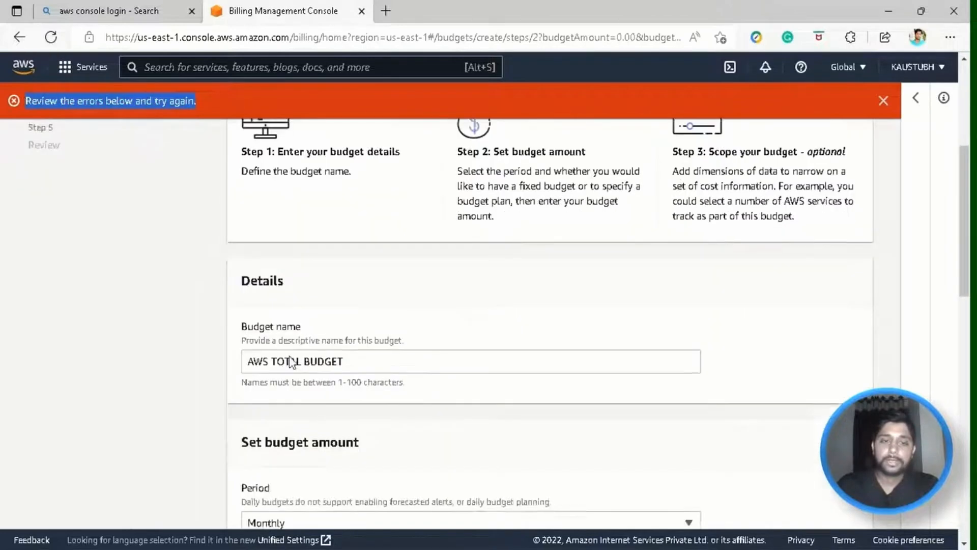
scroll(291, 362, "down", 8)
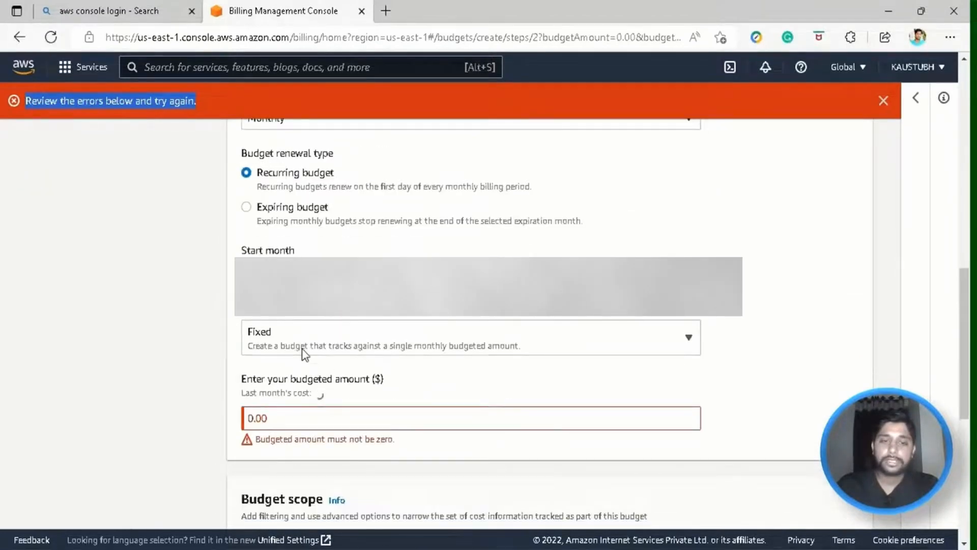
left_click(298, 418)
key("BackSpace")
type("1")
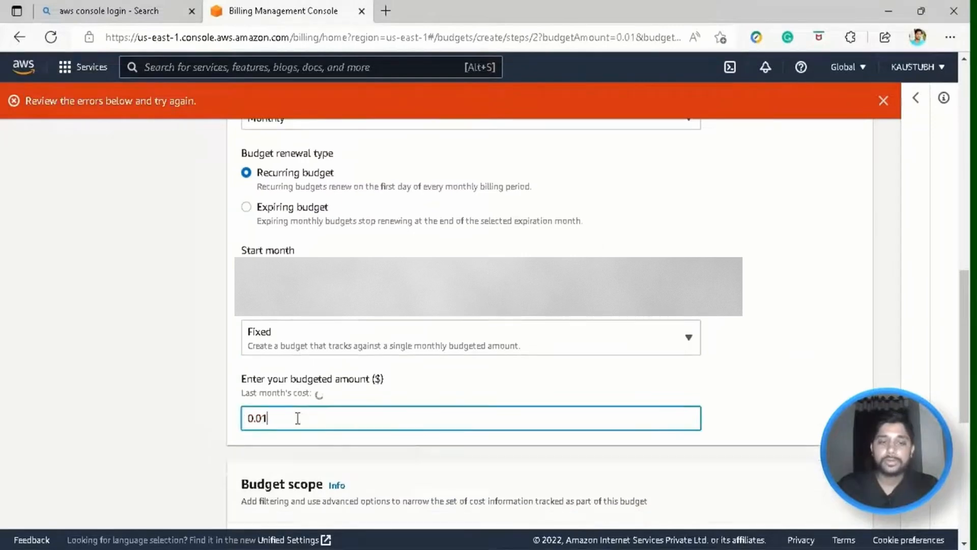
scroll(297, 418, "down", 7)
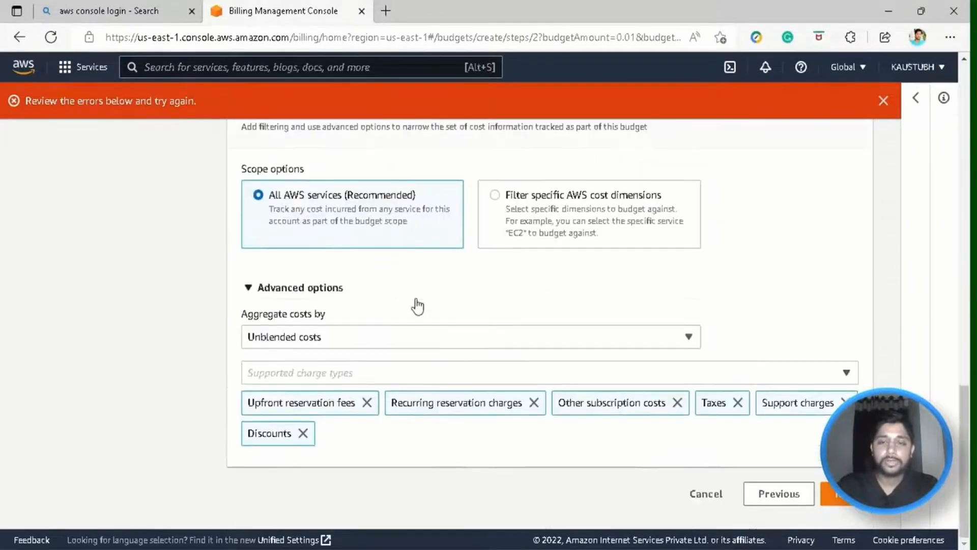
scroll(375, 299, "up", 6)
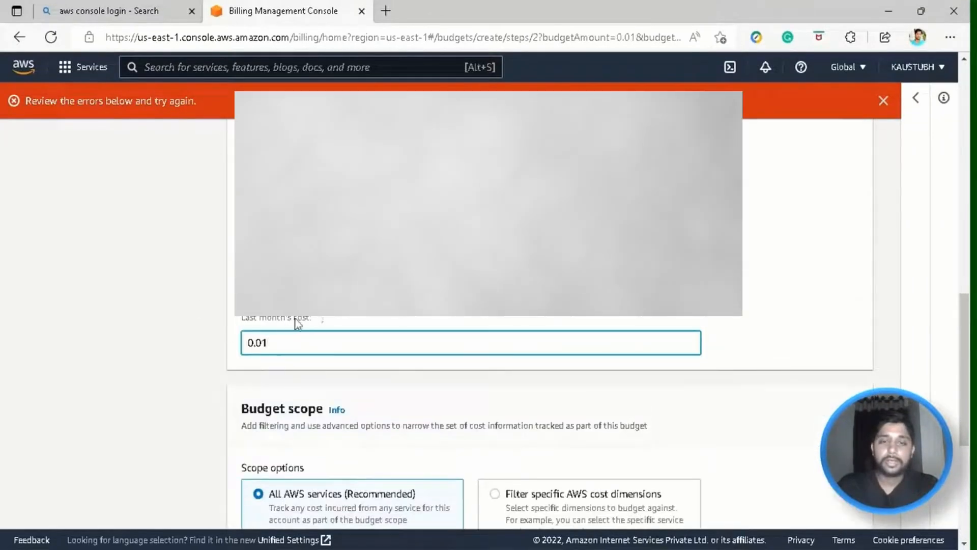
scroll(298, 326, "down", 6)
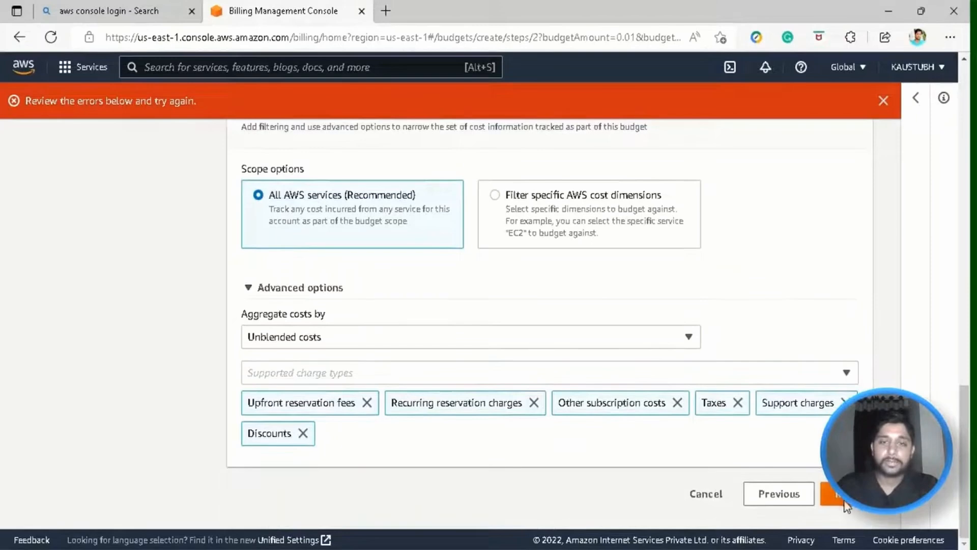
left_click(844, 501)
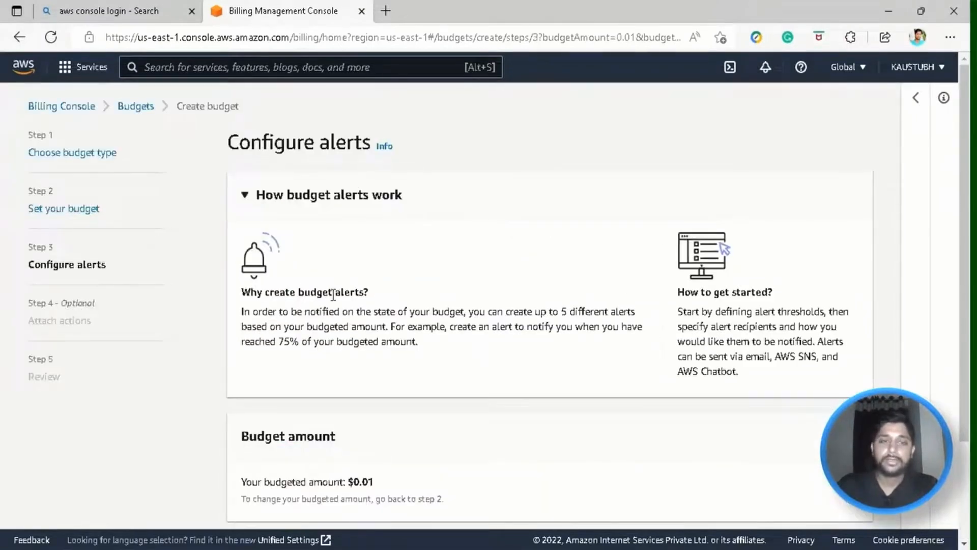
scroll(333, 295, "down", 2)
left_click_drag(418, 267, 400, 251)
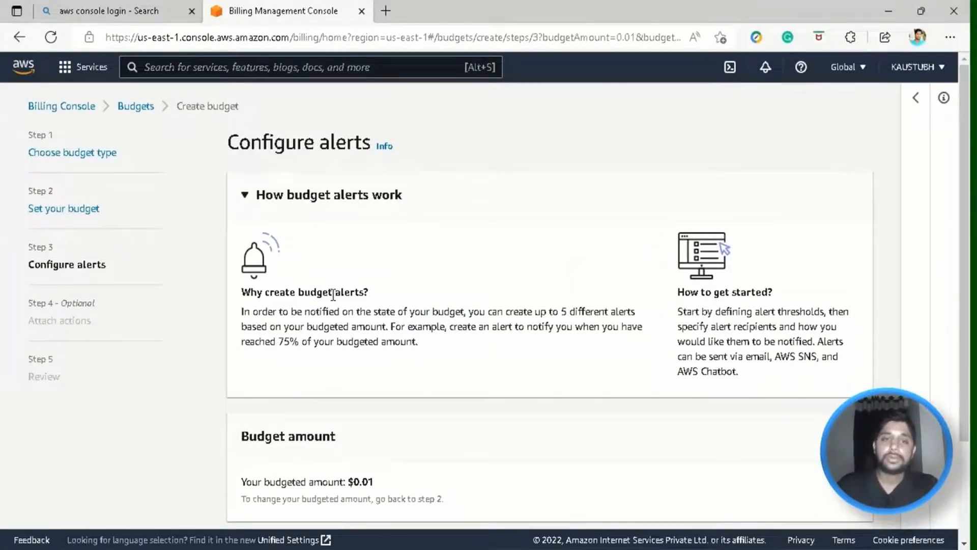
scroll(752, 438, "down", 3)
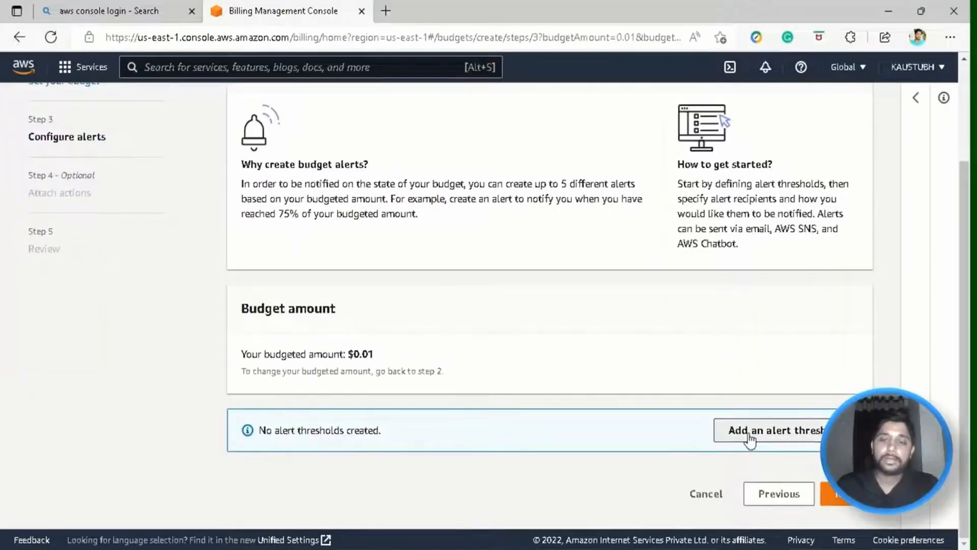
Add an alert threshold at 100% triggered by Actual costs.
left_click(749, 432)
scroll(752, 434, "down", 3)
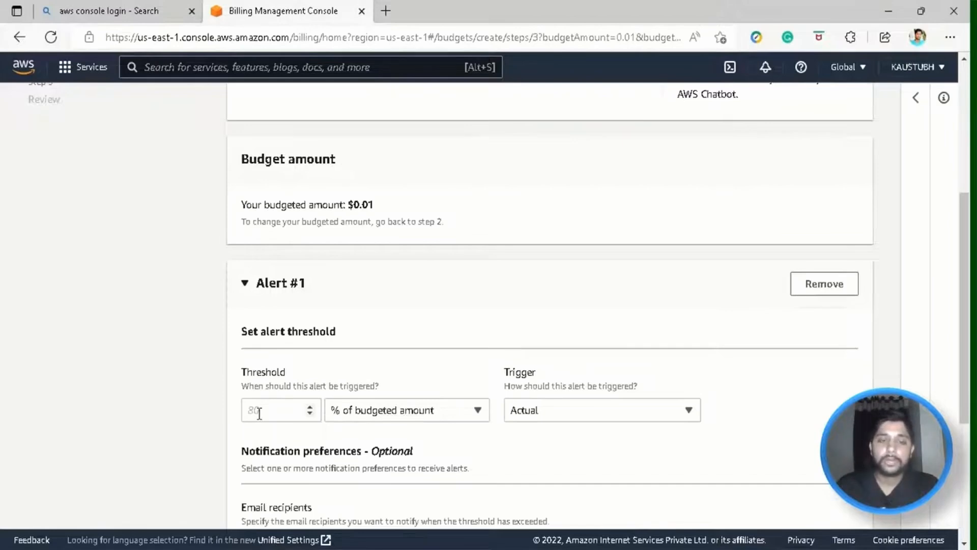
left_click(296, 406)
type("100")
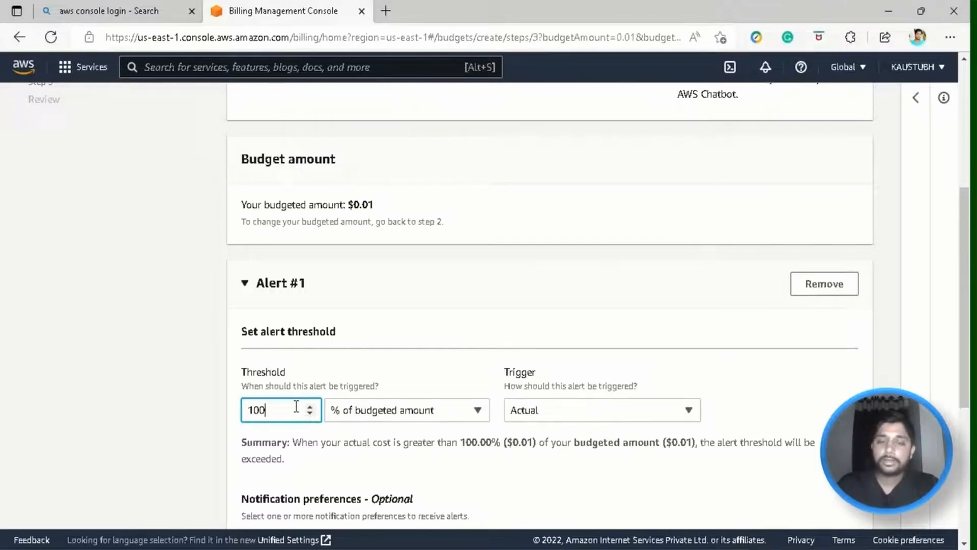
scroll(604, 275, "down", 3)
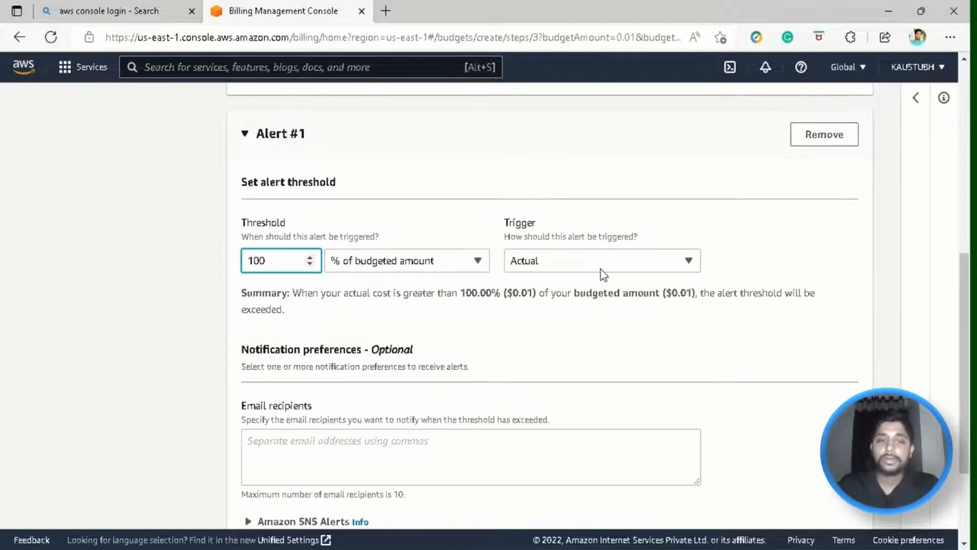
left_click(615, 263)
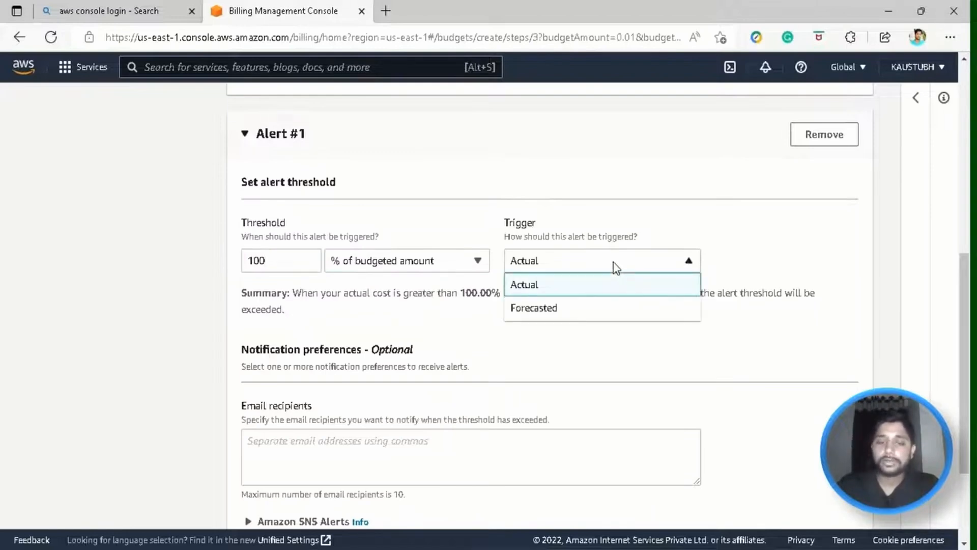
left_click(595, 266)
Enter the alert's email recipient, expand Amazon Chatbot Alerts, and add a second threshold.
scroll(635, 224, "down", 1)
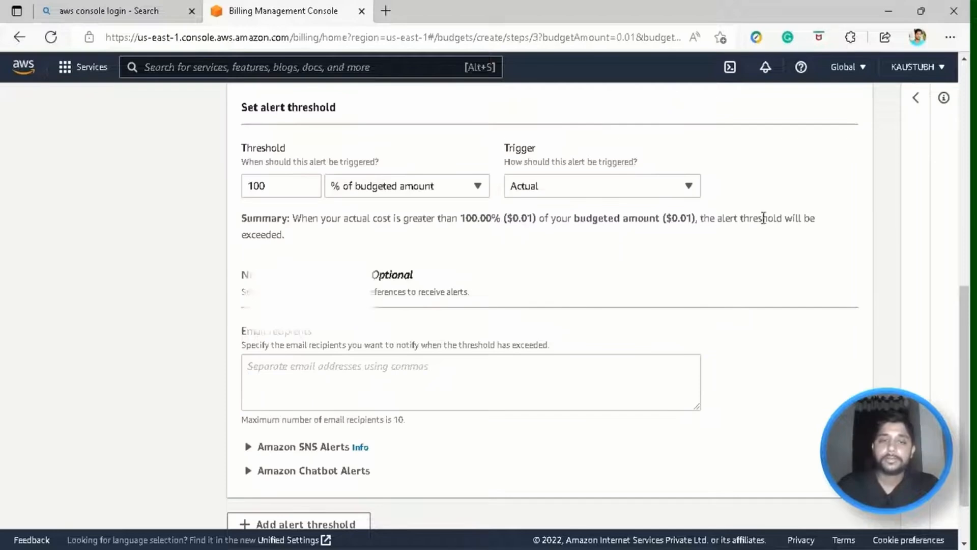
scroll(484, 239, "down", 2)
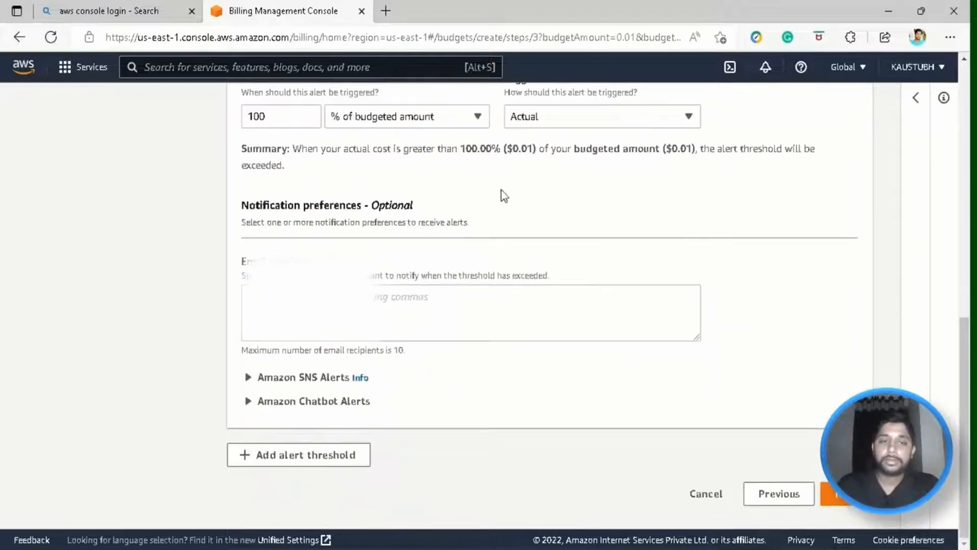
left_click(376, 298)
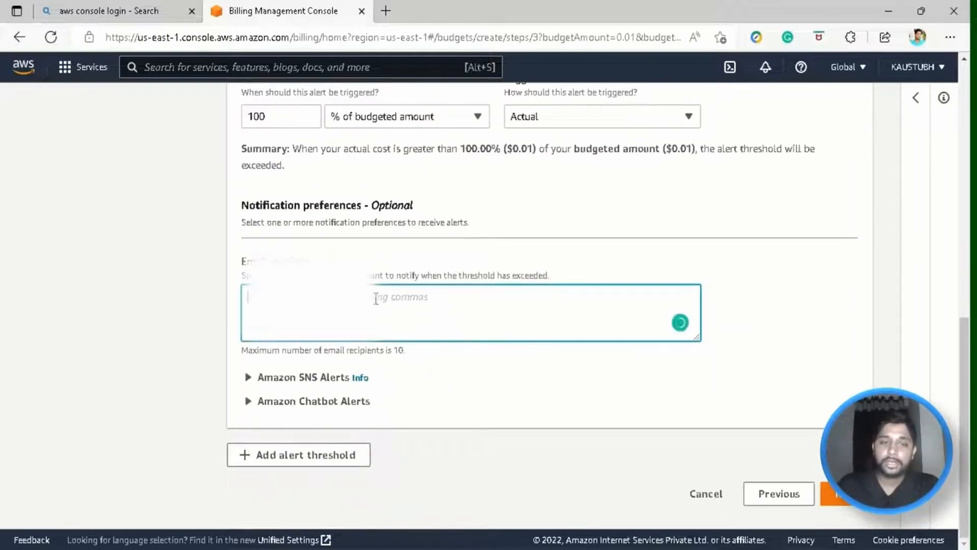
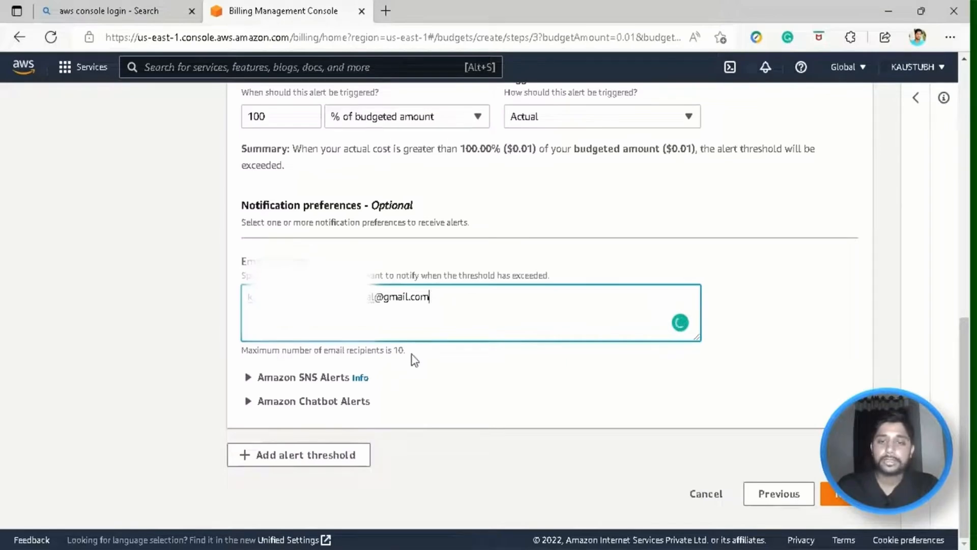
left_click(265, 401)
scroll(265, 364, "down", 1)
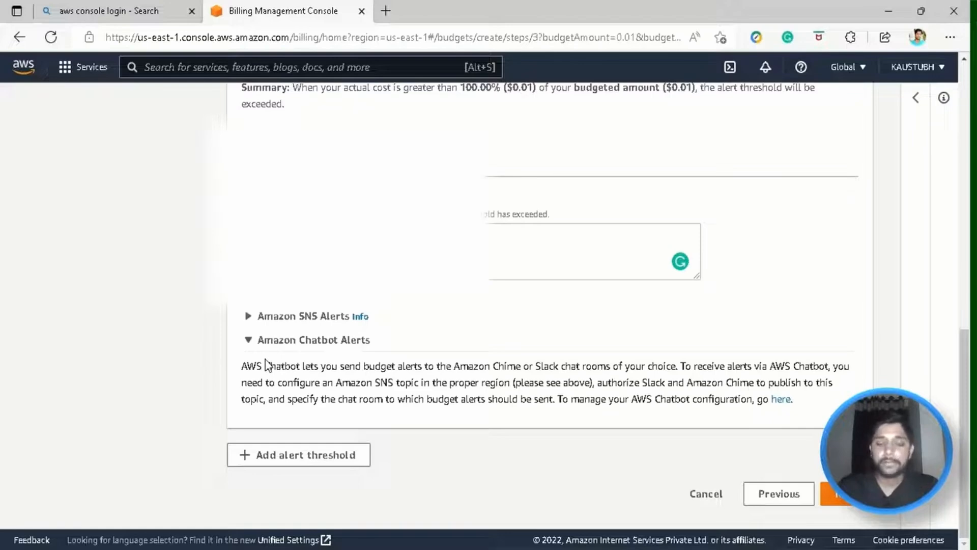
left_click(250, 336)
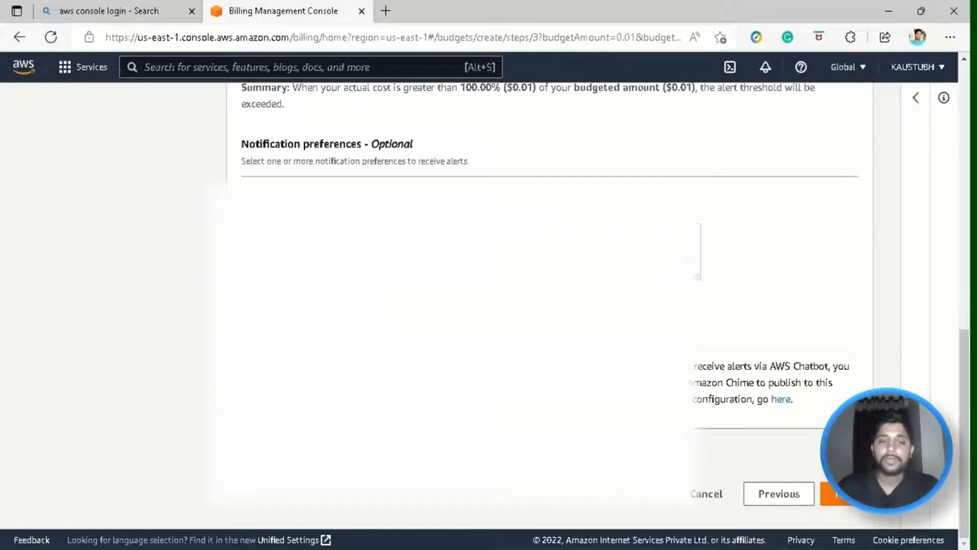
scroll(550, 306, "down", 2)
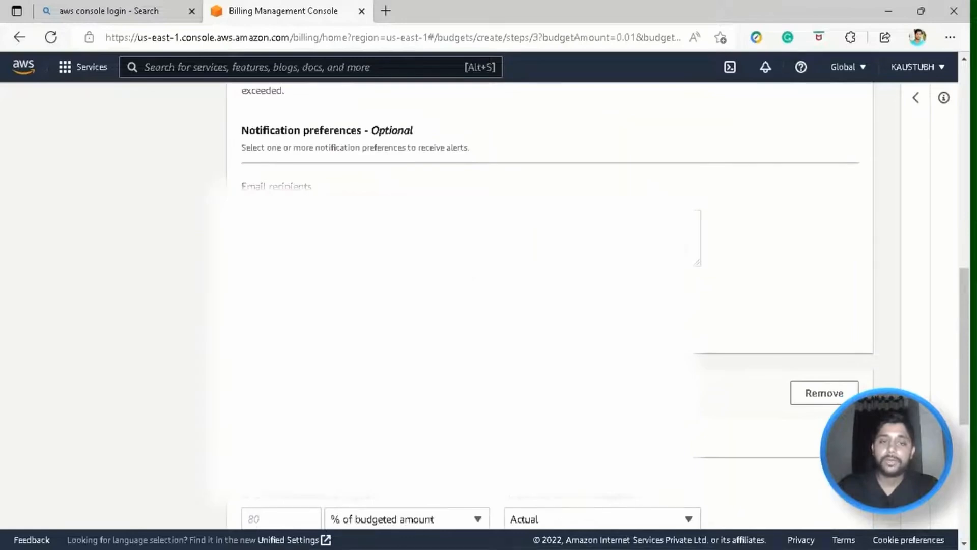
Enter a 90% threshold for Alert #2, then remove Alert #2 entirely.
scroll(489, 305, "down", 4)
left_click(272, 294)
type("90")
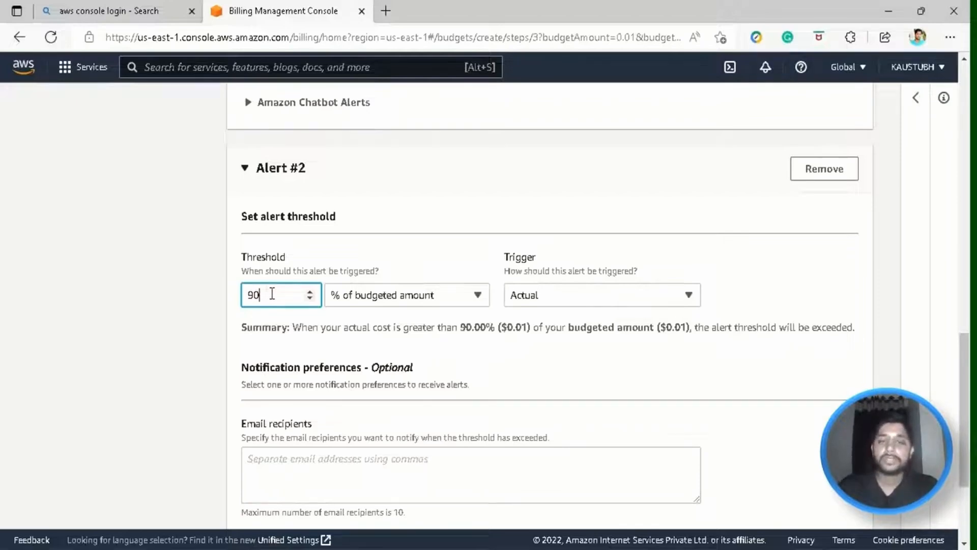
scroll(275, 234, "down", 3)
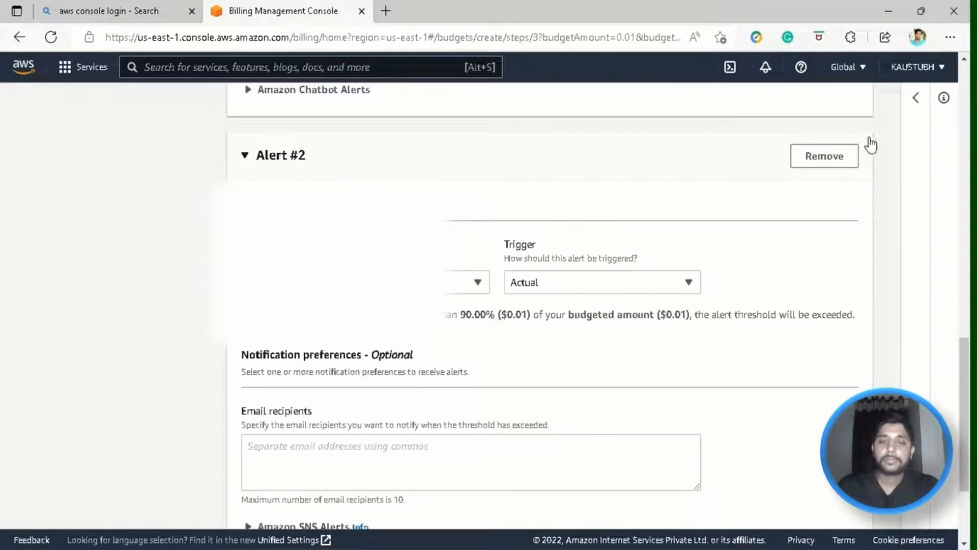
left_click(835, 156)
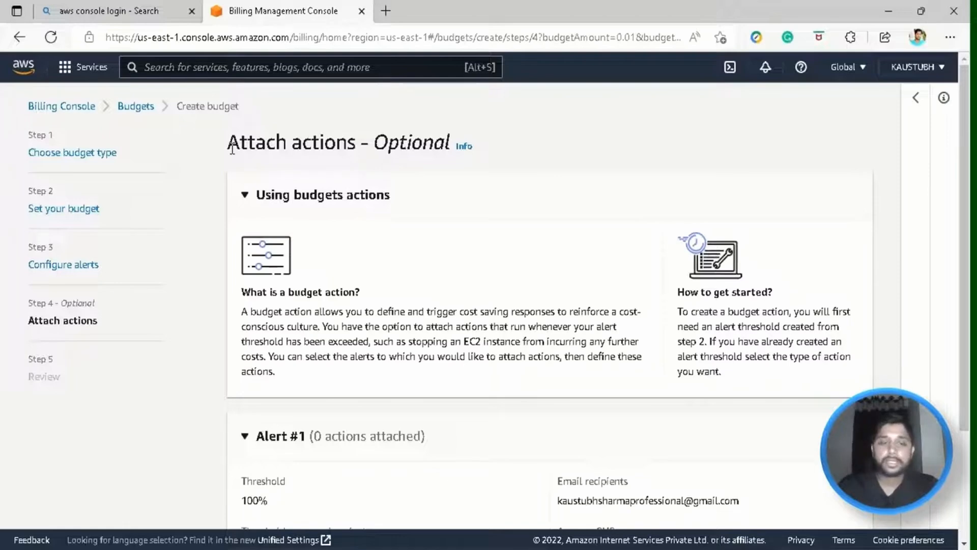
Leave Attach actions without adding any actions and continue to the Review step.
left_click_drag(230, 146, 453, 148)
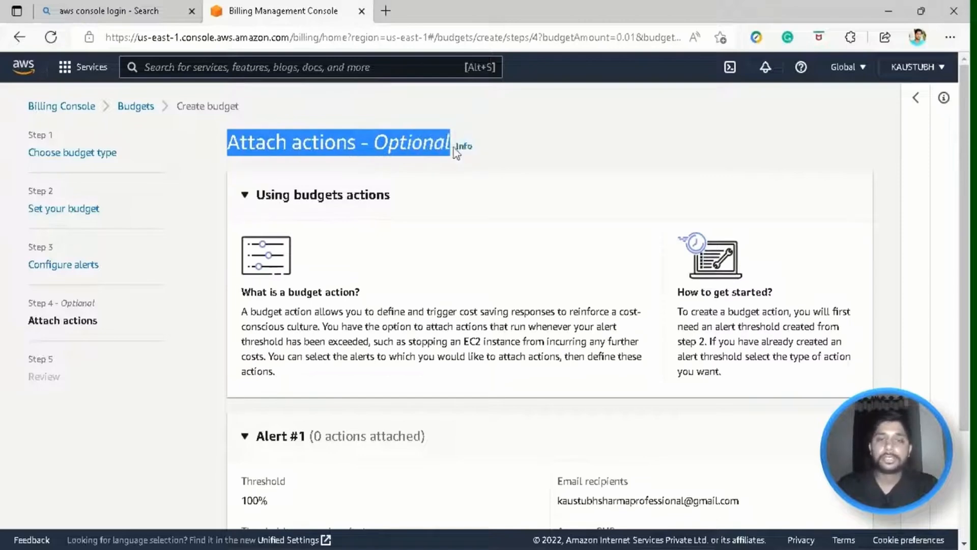
left_click(437, 320)
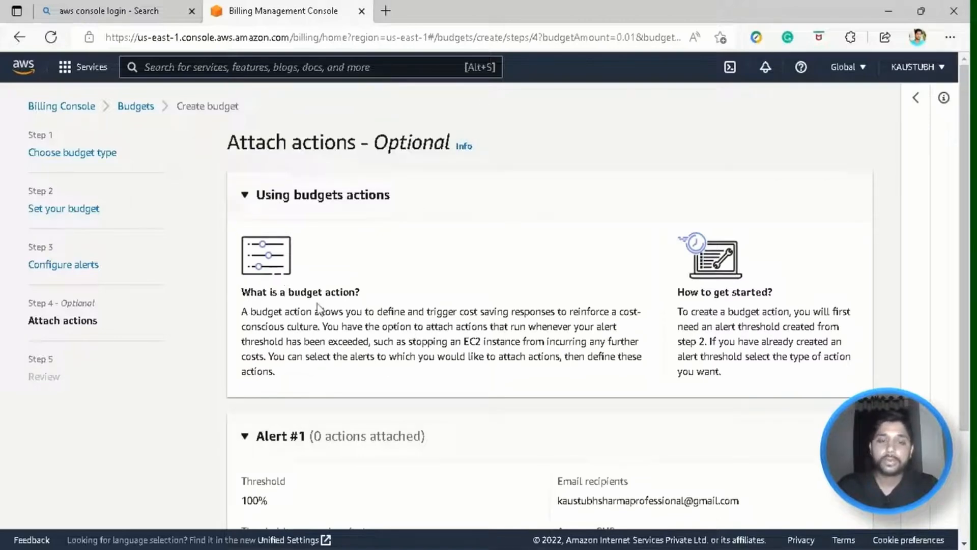
scroll(360, 306, "down", 1)
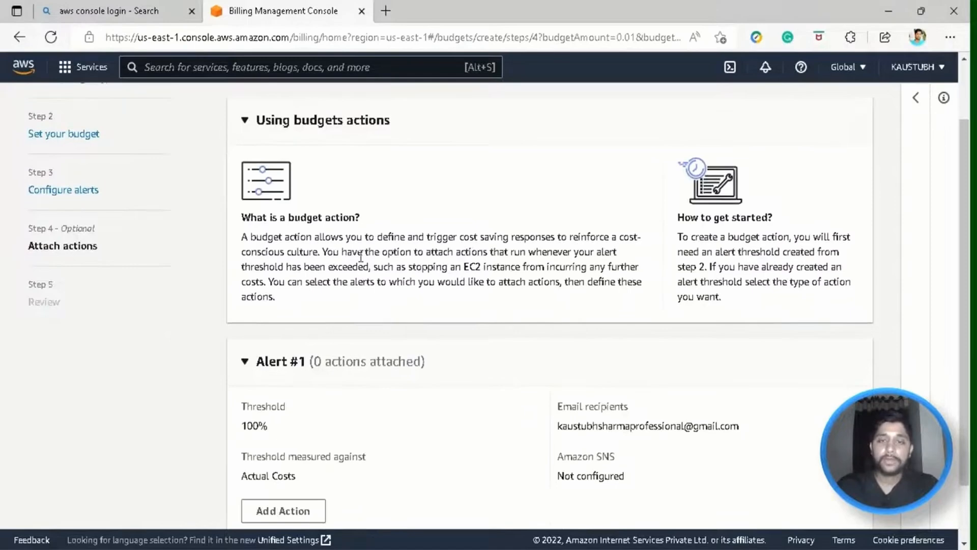
scroll(385, 239, "down", 2)
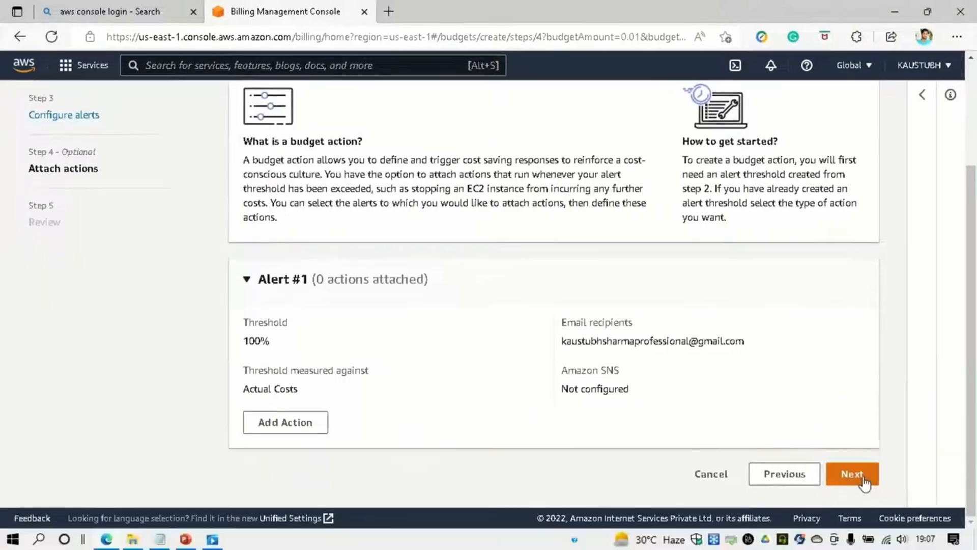
left_click(864, 480)
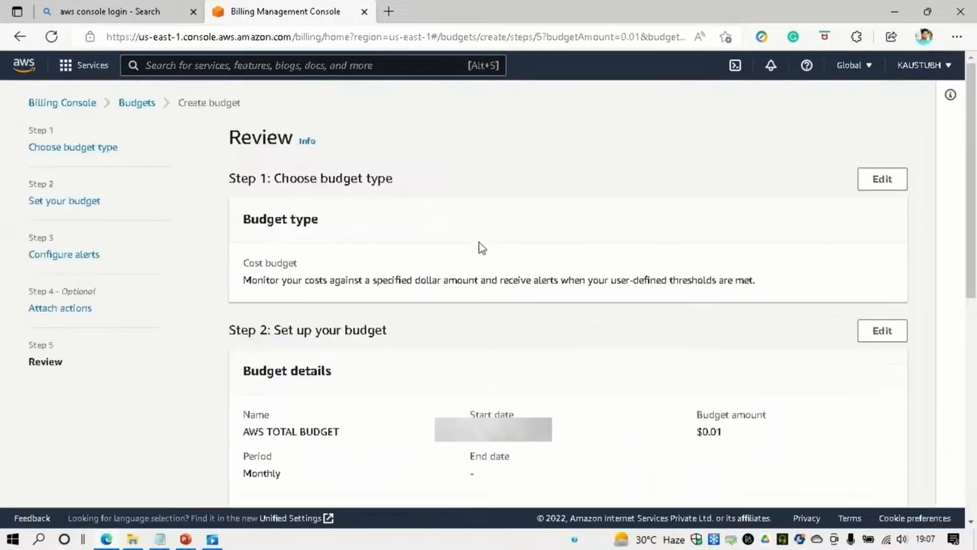
Confirm the budget type is a Cost budget and read its description.
scroll(487, 240, "down", 2)
left_click_drag(244, 192, 677, 224)
left_click(651, 225)
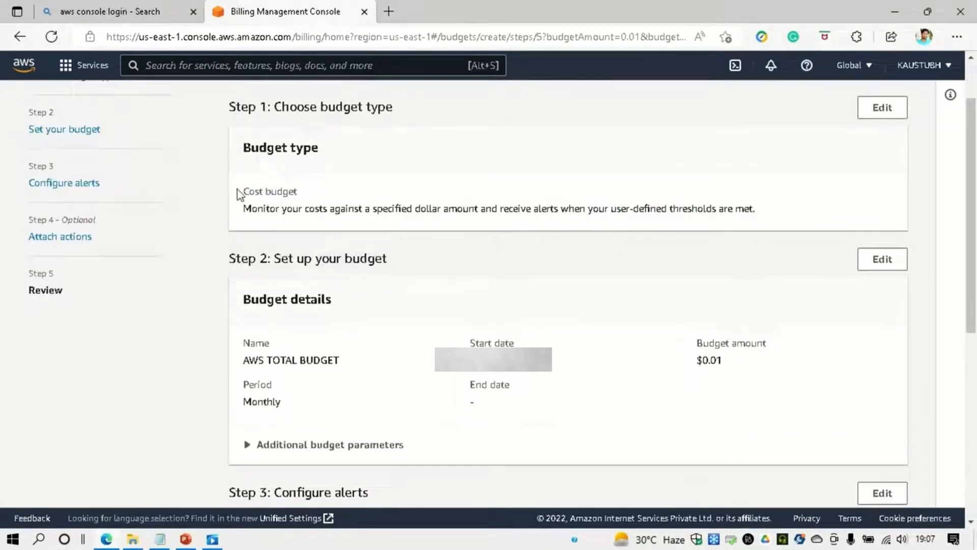
left_click_drag(241, 192, 337, 191)
left_click(337, 191)
left_click_drag(252, 208, 492, 209)
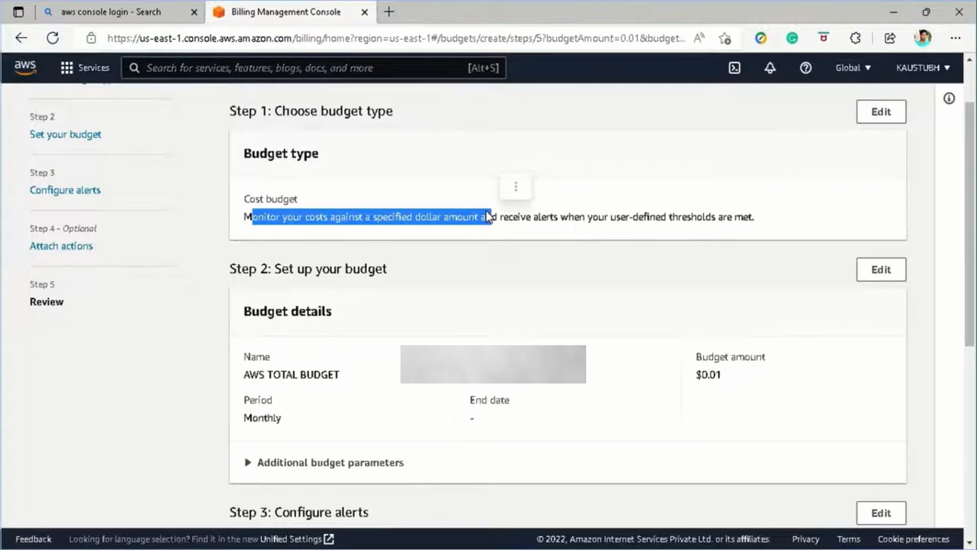
left_click(426, 221)
Check the budget name AWS TOTAL BUDGET and its $0.01 amount.
scroll(415, 209, "down", 3)
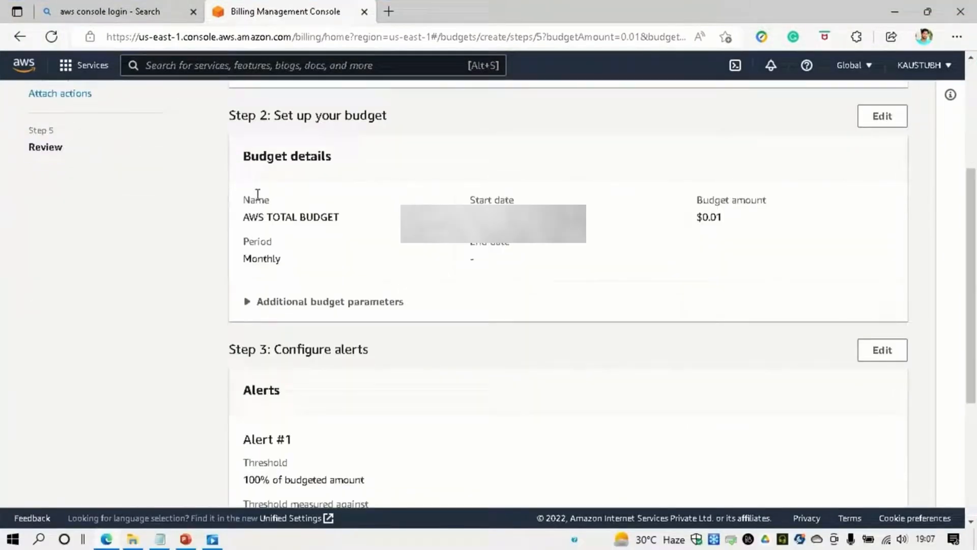
left_click_drag(242, 217, 375, 218)
left_click(445, 202)
left_click_drag(699, 217, 739, 222)
left_click(675, 235)
Expand Additional budget parameters to see Refunds and Credits excluded and unblended costs.
scroll(675, 235, "down", 3)
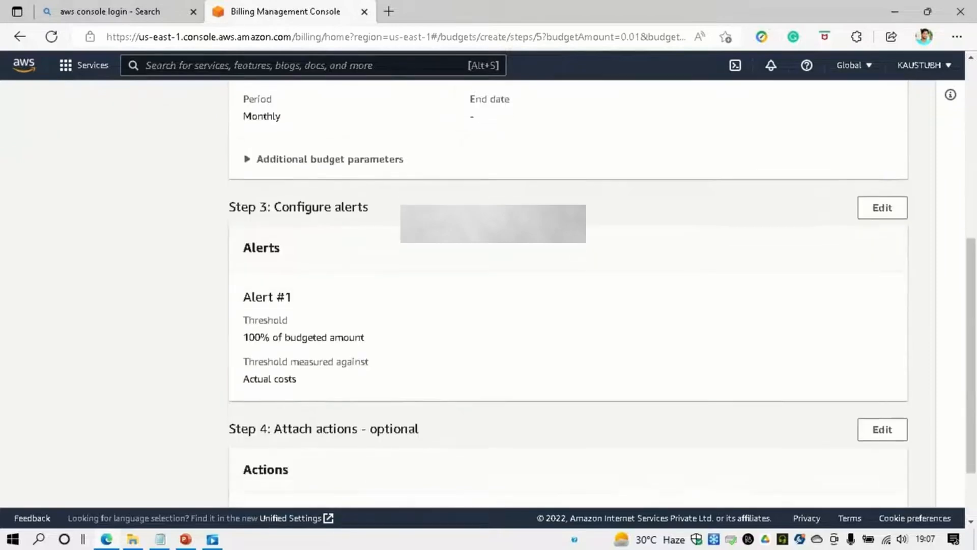
left_click(283, 162)
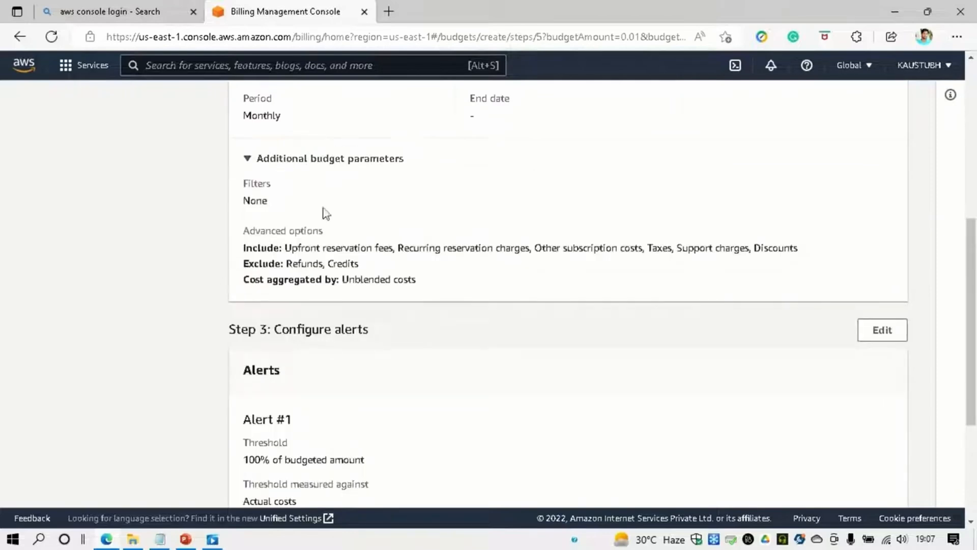
left_click_drag(284, 248, 475, 288)
left_click(476, 289)
left_click_drag(287, 263, 359, 264)
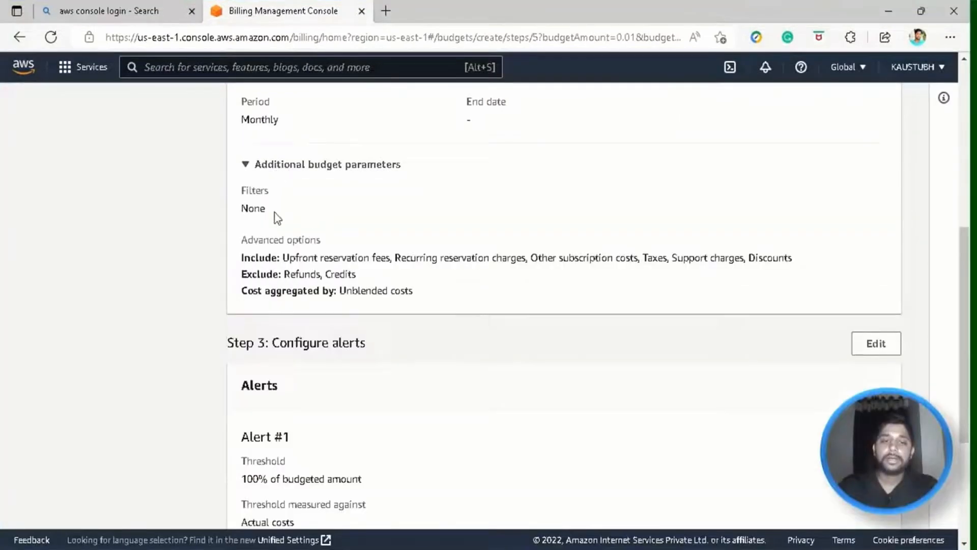
Review the advanced options and the 100% alert threshold on the Review page.
left_click_drag(280, 258, 471, 298)
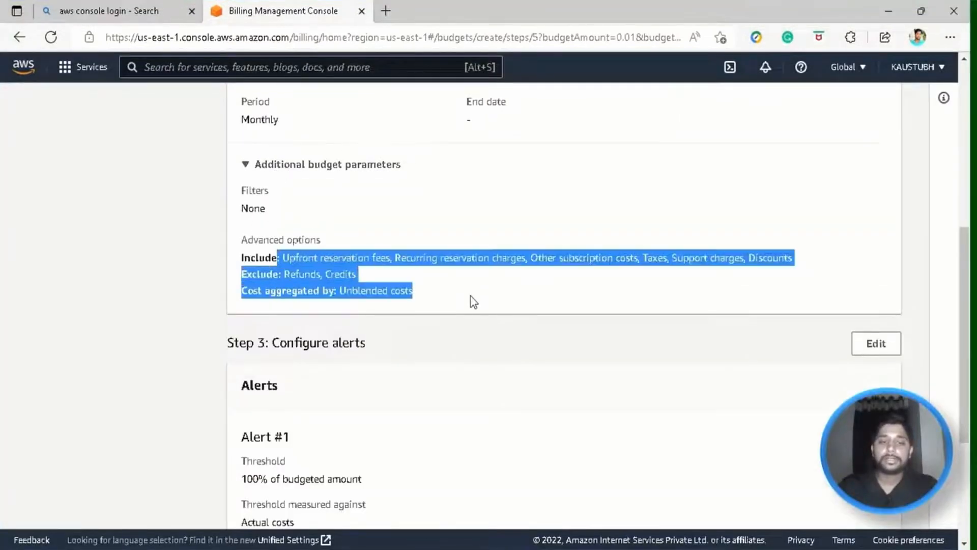
left_click(472, 297)
scroll(354, 205, "down", 3)
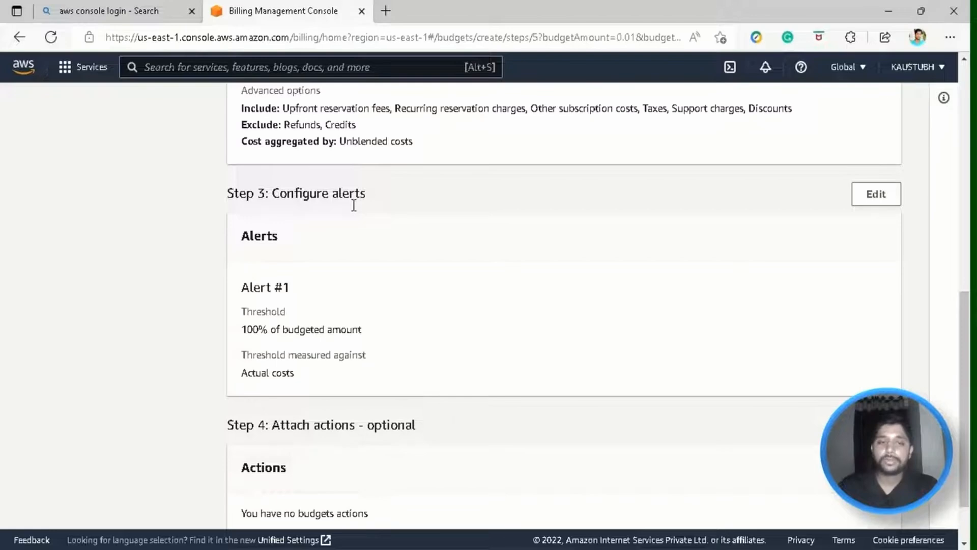
scroll(237, 275, "down", 1)
left_click_drag(239, 259, 331, 258)
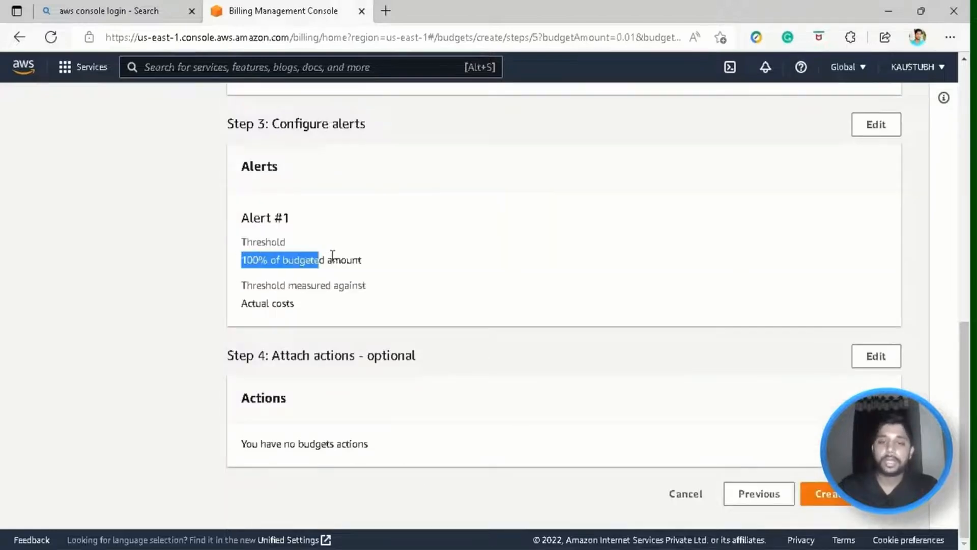
left_click(336, 259)
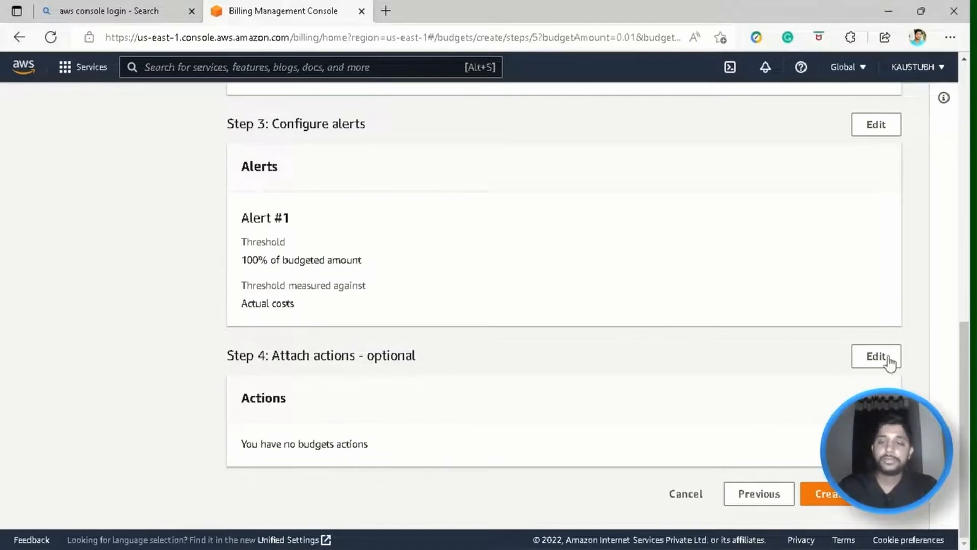
scroll(829, 318, "up", 10)
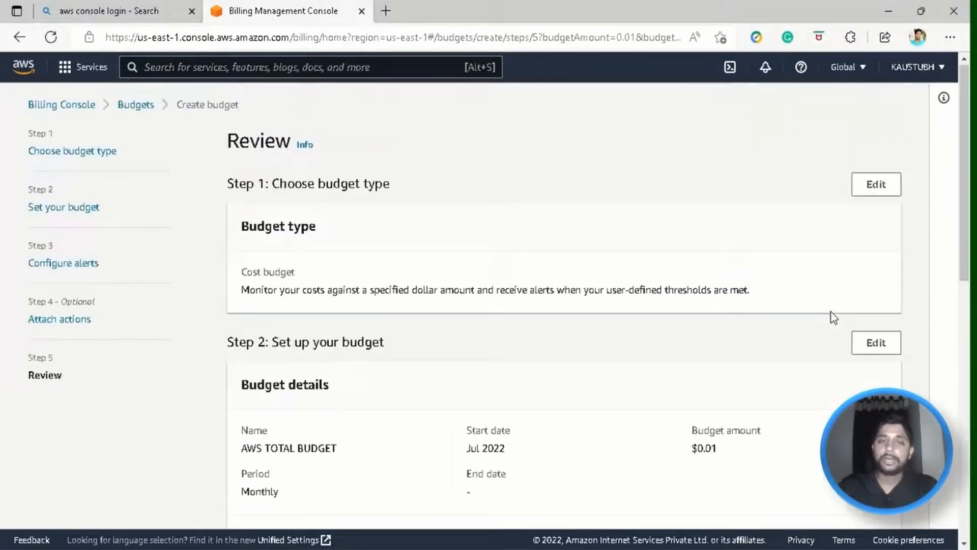
left_click_drag(229, 148, 301, 152)
left_click(282, 150)
scroll(621, 251, "down", 10)
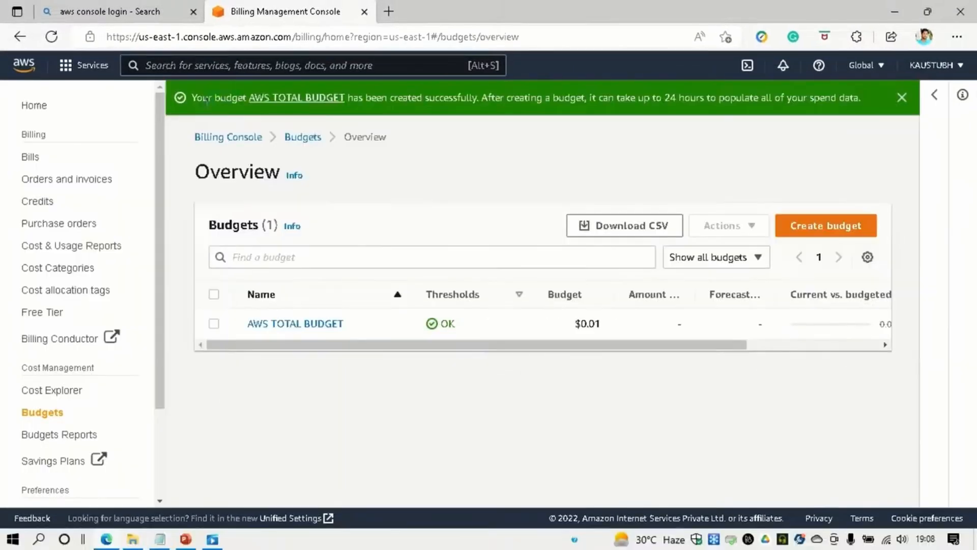
Check the budget-created message and OK threshold status, then dismiss the banner.
left_click_drag(397, 98, 872, 94)
left_click(872, 95)
left_click_drag(418, 329, 482, 328)
left_click(483, 324)
left_click(904, 98)
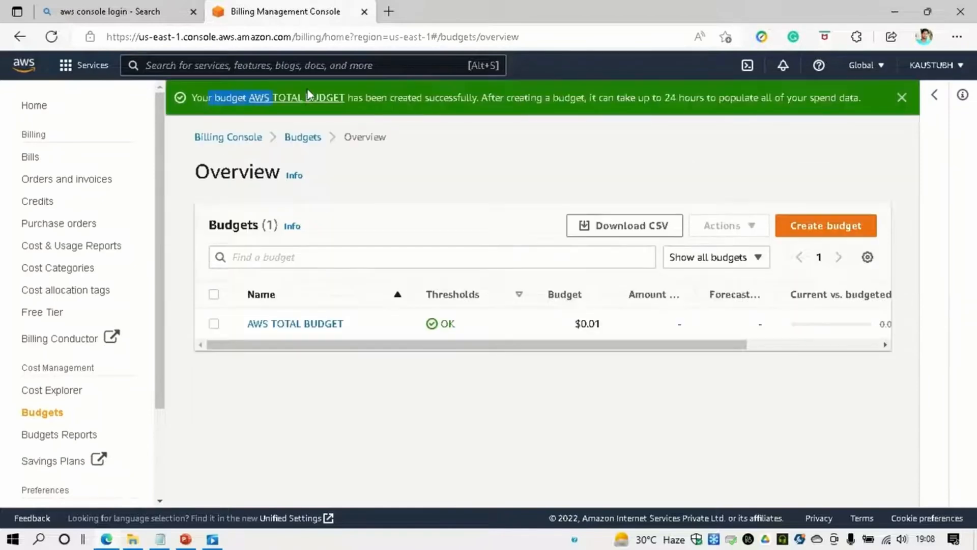
Close the remaining confirmation banner and open AWS TOTAL BUDGET's preview with its monthly cost chart.
left_click_drag(535, 108, 809, 130)
left_click(822, 119)
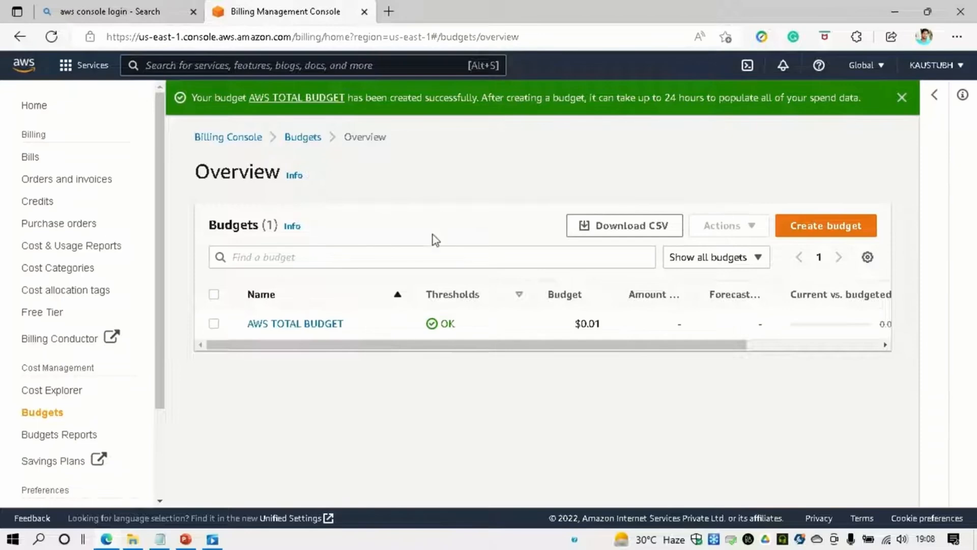
left_click_drag(425, 326, 483, 324)
left_click(484, 324)
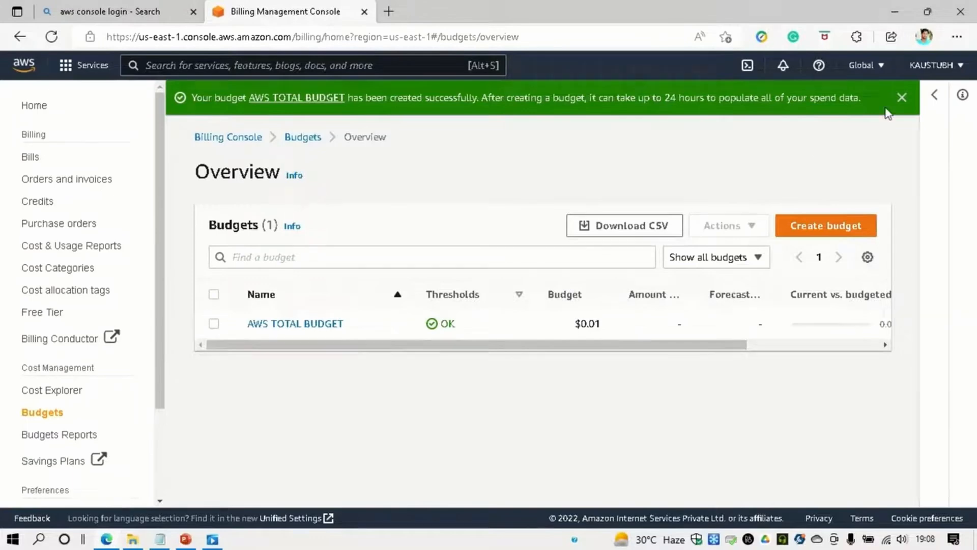
left_click(902, 98)
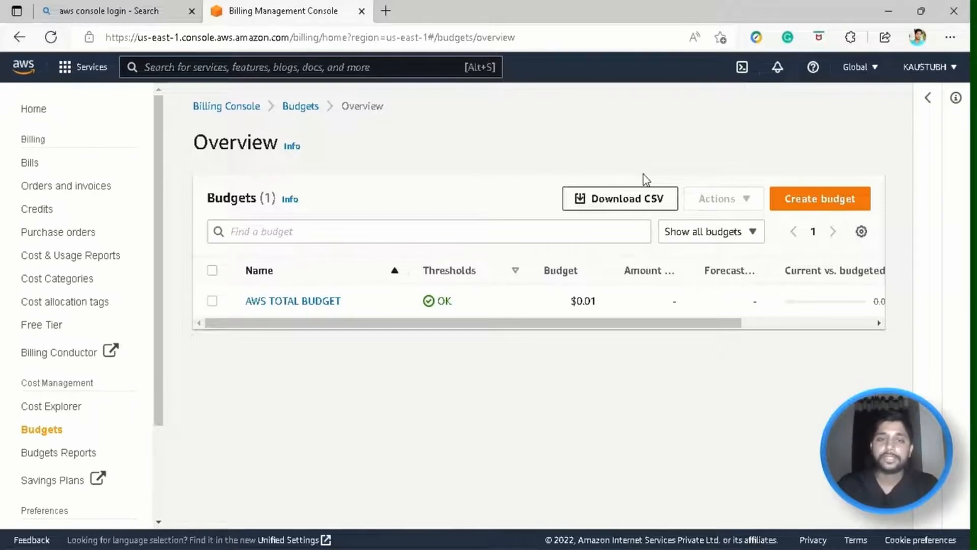
left_click(392, 300)
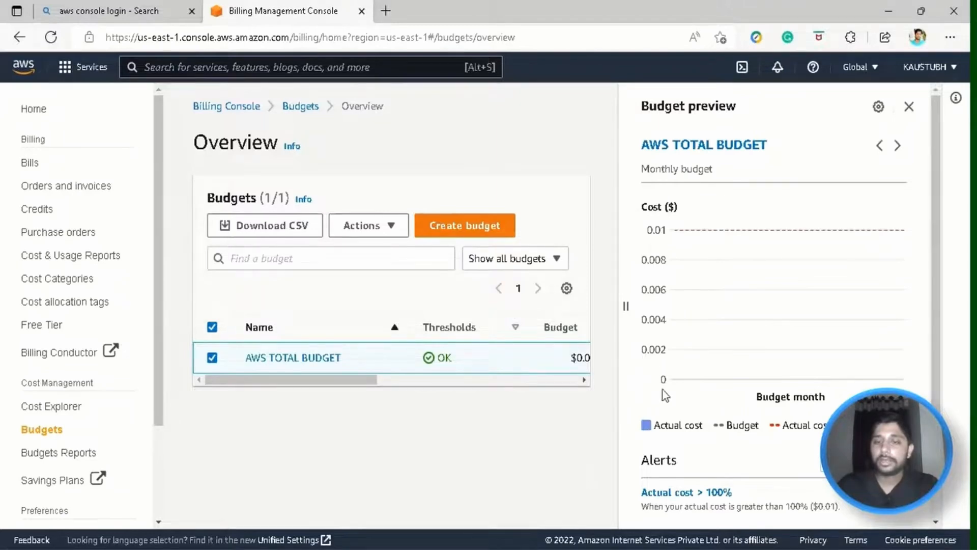
Scroll down the Budgets overview before heading back to the console home.
scroll(852, 332, "down", 1)
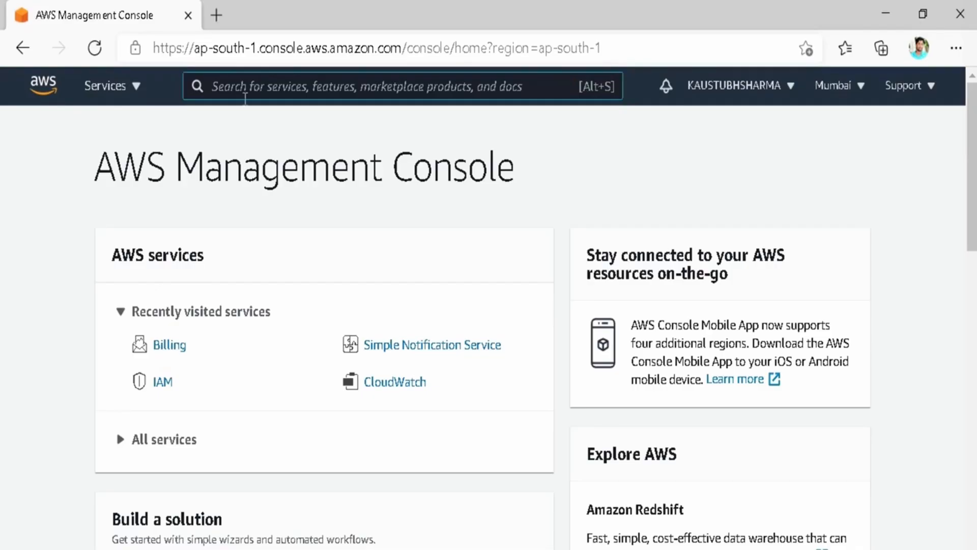
Search for IAM in the console search bar and open the IAM service.
type("IAM")
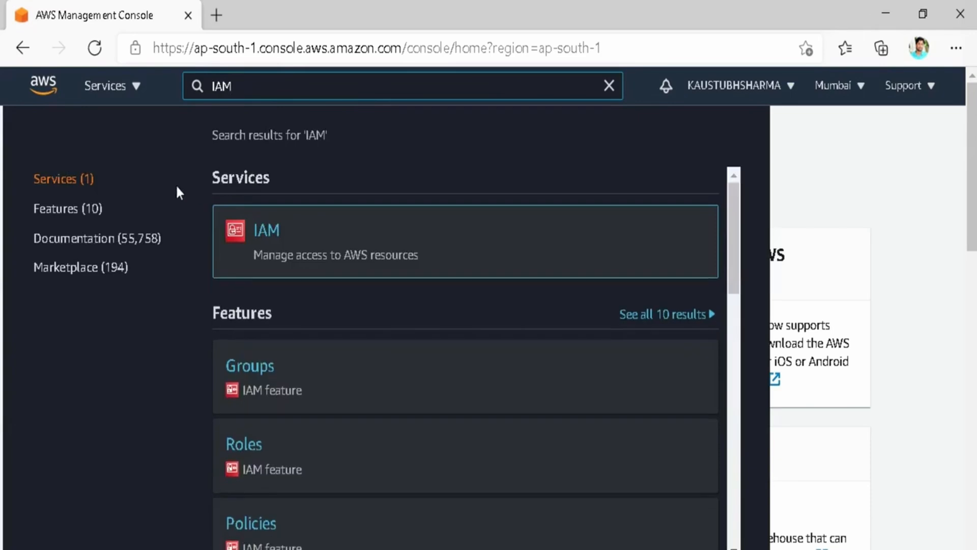
mouse_move(239, 243)
mouse_move(246, 244)
left_mouse_down()
mouse_move(404, 273)
mouse_move(433, 267)
left_mouse_up()
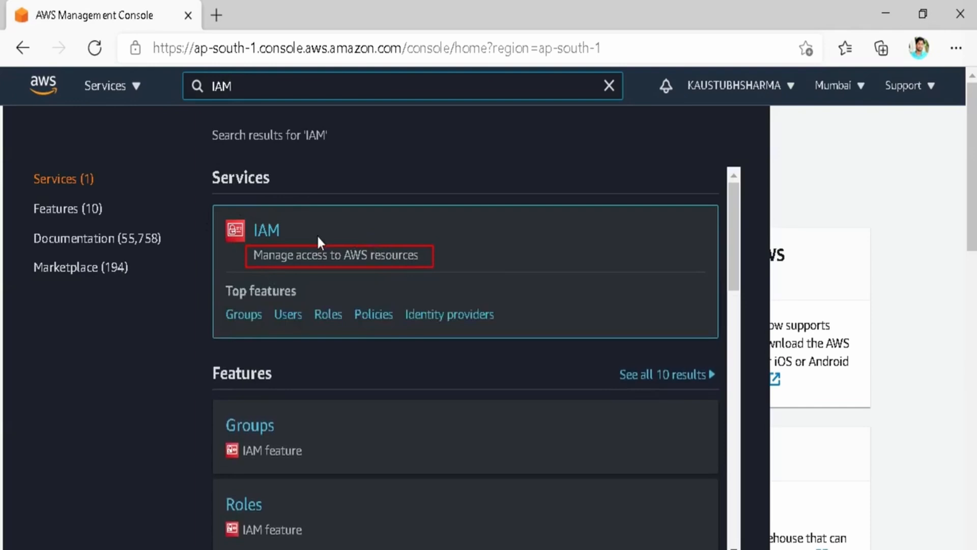
left_click(274, 230)
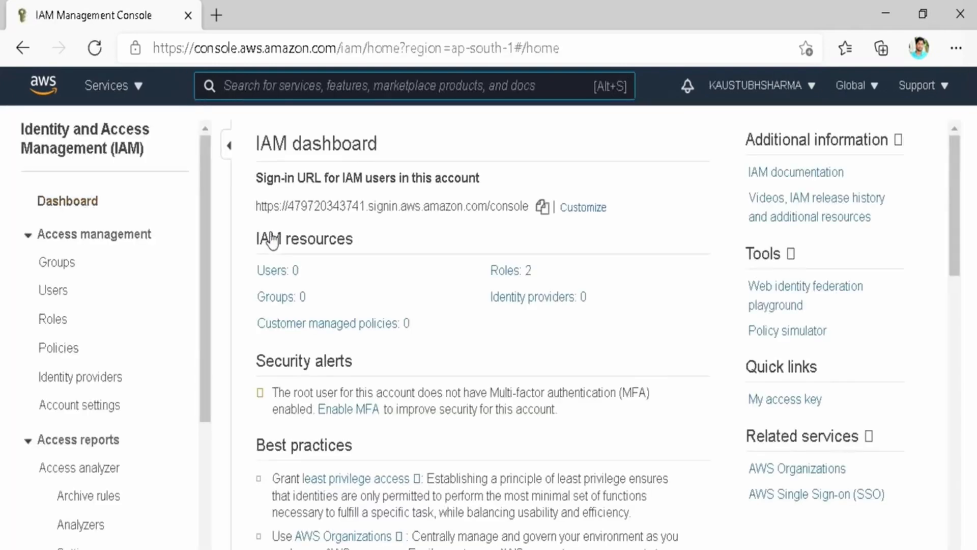
mouse_move(245, 120)
left_mouse_down()
mouse_move(279, 139)
mouse_move(404, 158)
left_mouse_up()
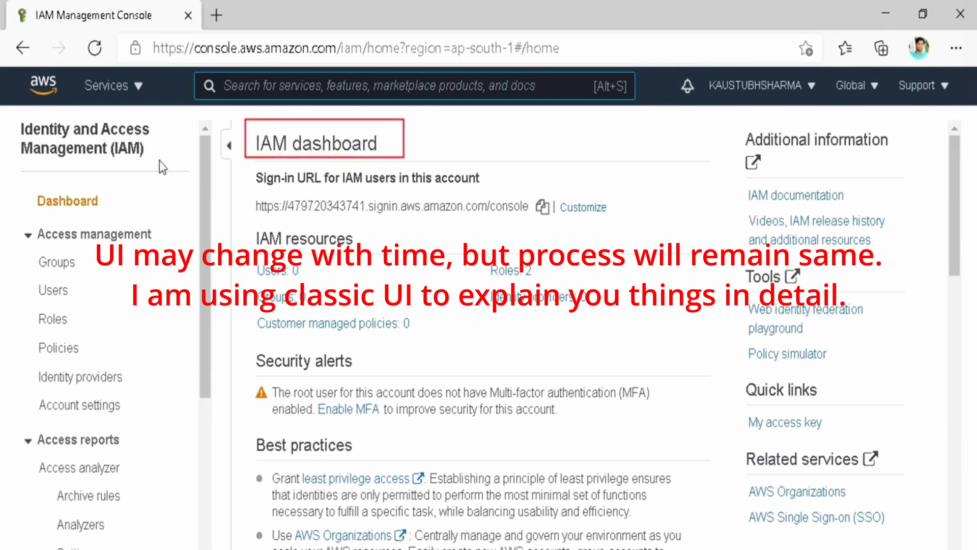
left_click_drag(160, 161, 11, 117)
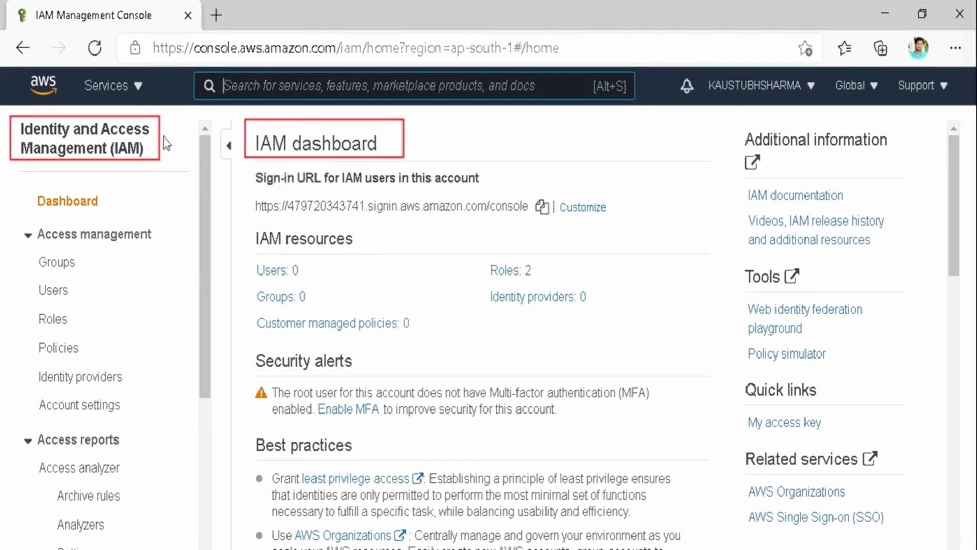
left_click_drag(256, 178, 482, 183)
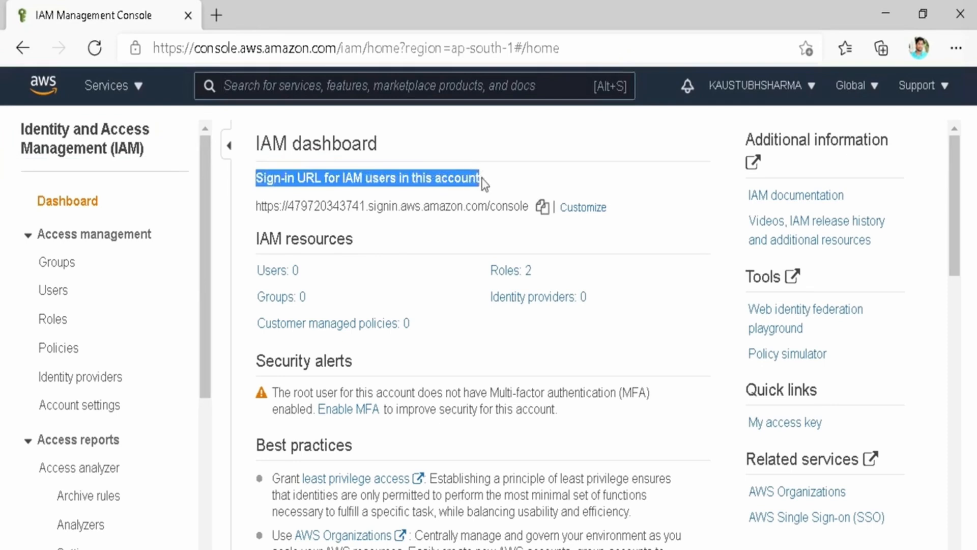
left_click(483, 183)
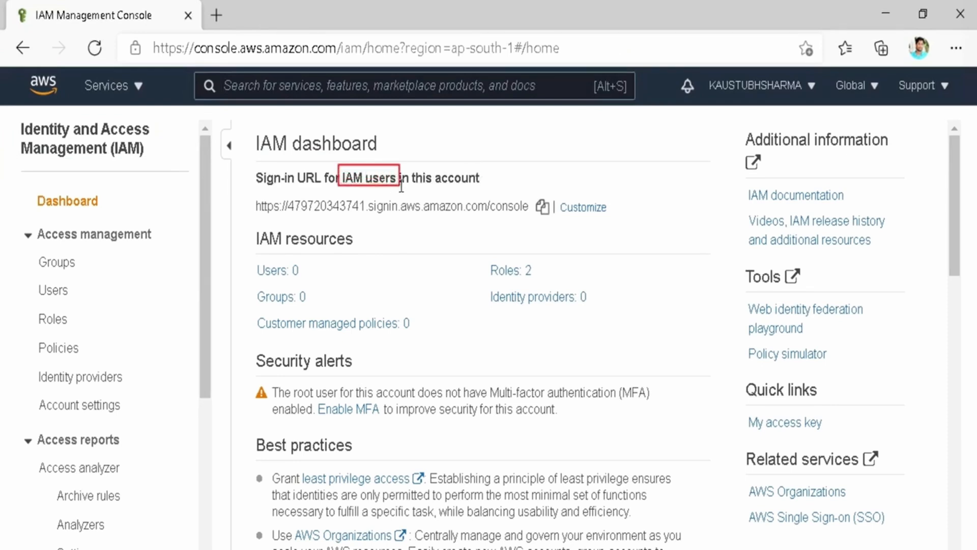
left_click_drag(405, 165, 473, 148)
left_click(479, 125)
type("People/Apps")
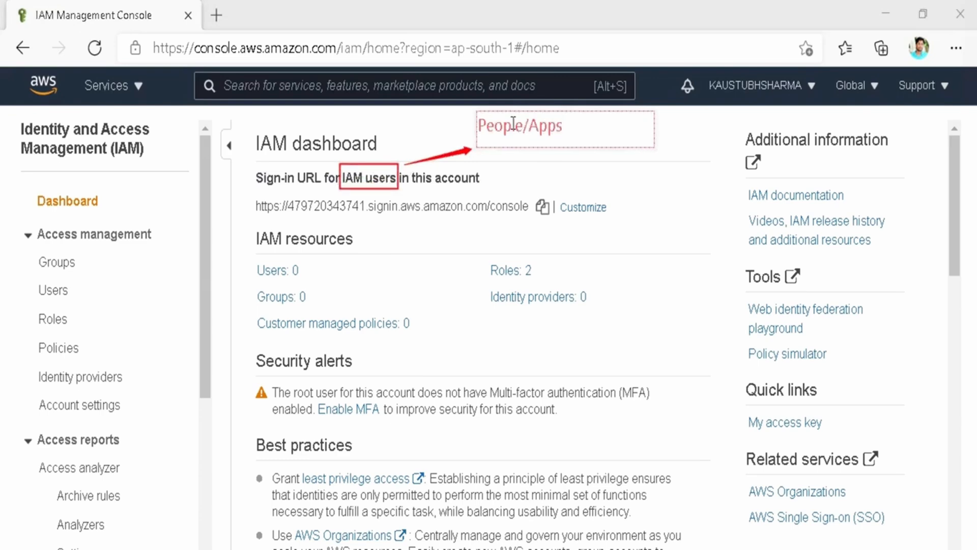
type(" to which you want to")
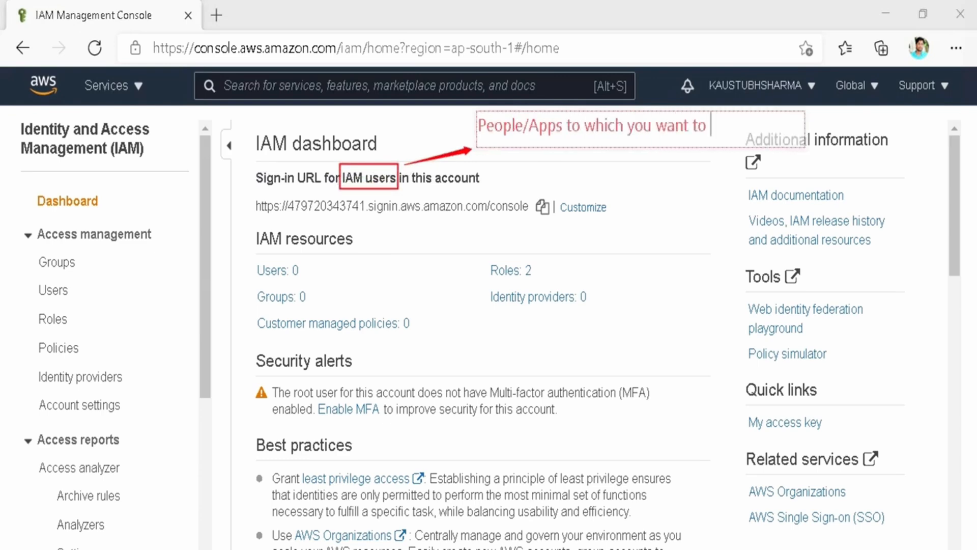
key("Return")
type("grant access of your ")
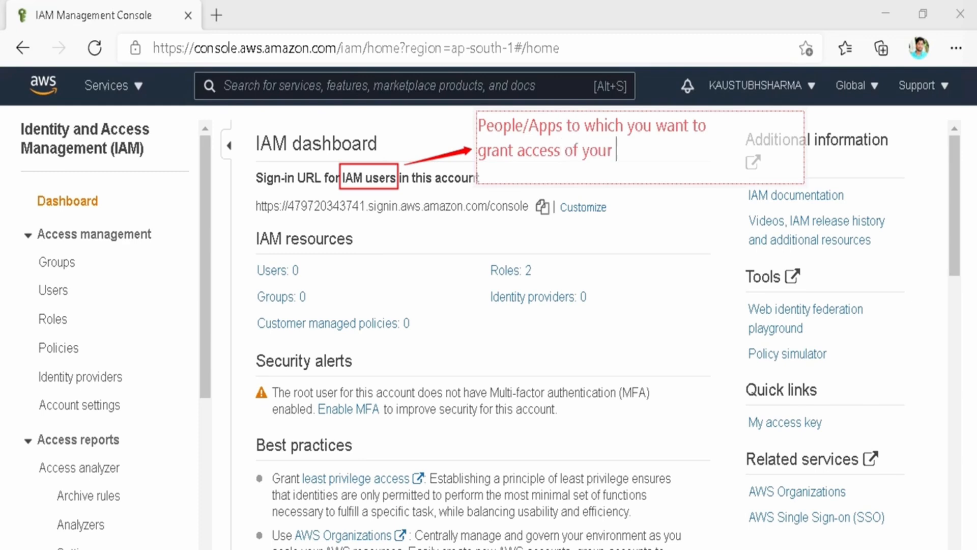
type("AWS account.")
left_click(631, 261)
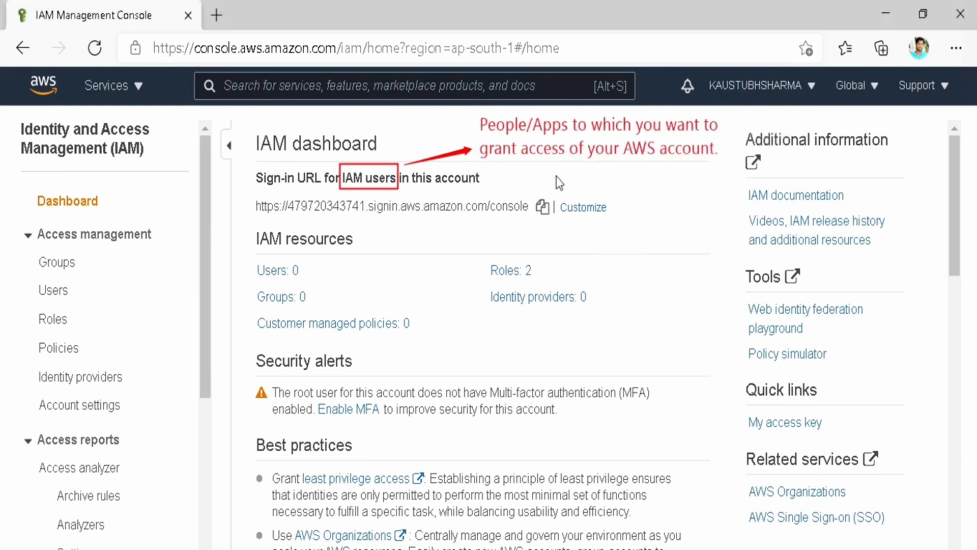
triple_click(503, 206)
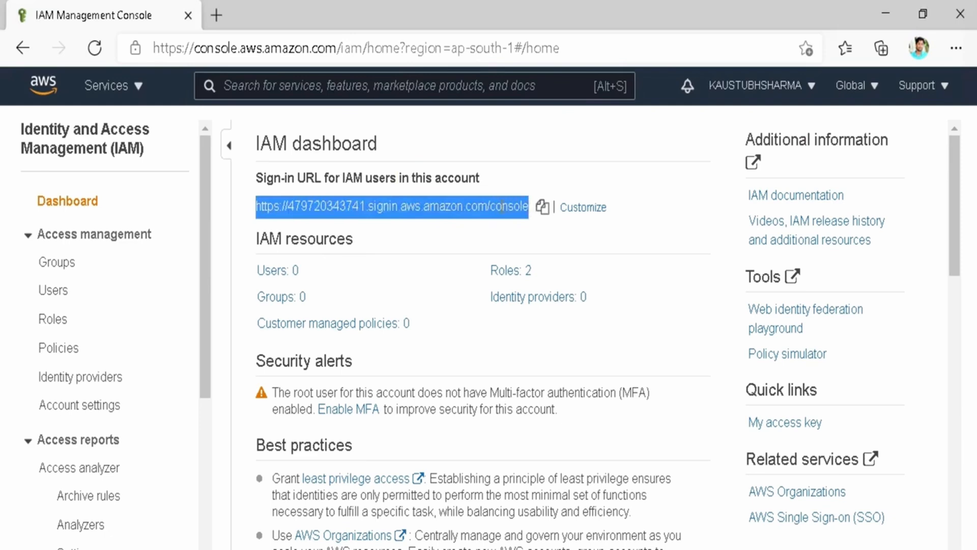
left_click(427, 184)
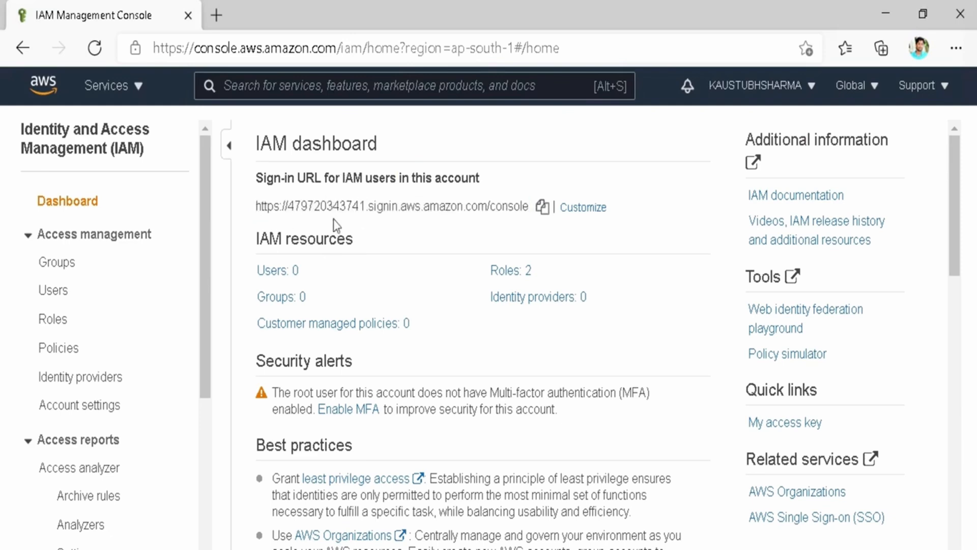
left_click(807, 87)
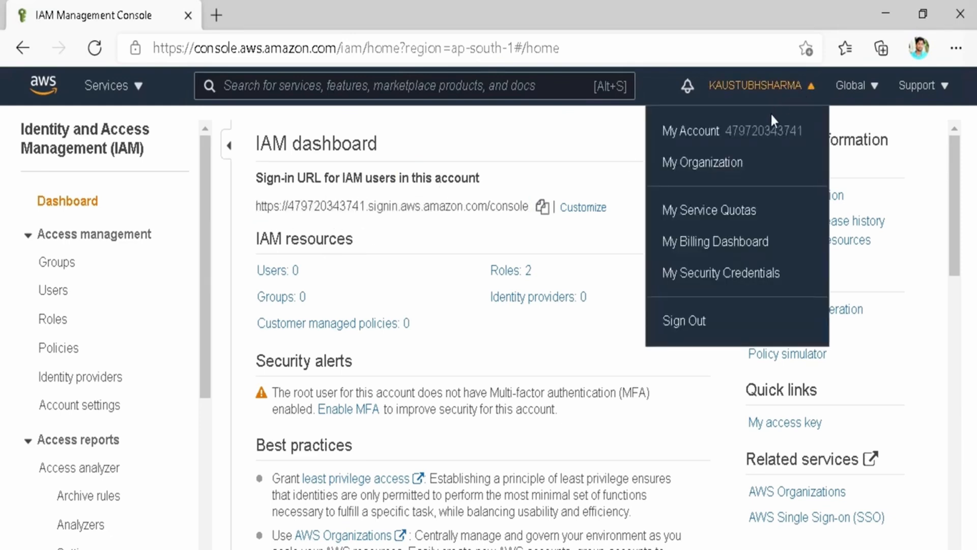
left_click(520, 206)
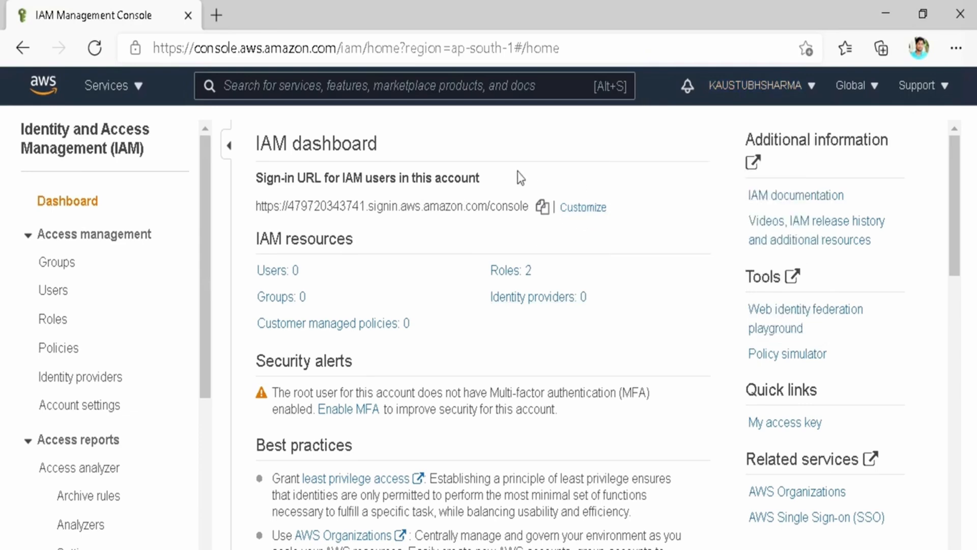
left_click(577, 213)
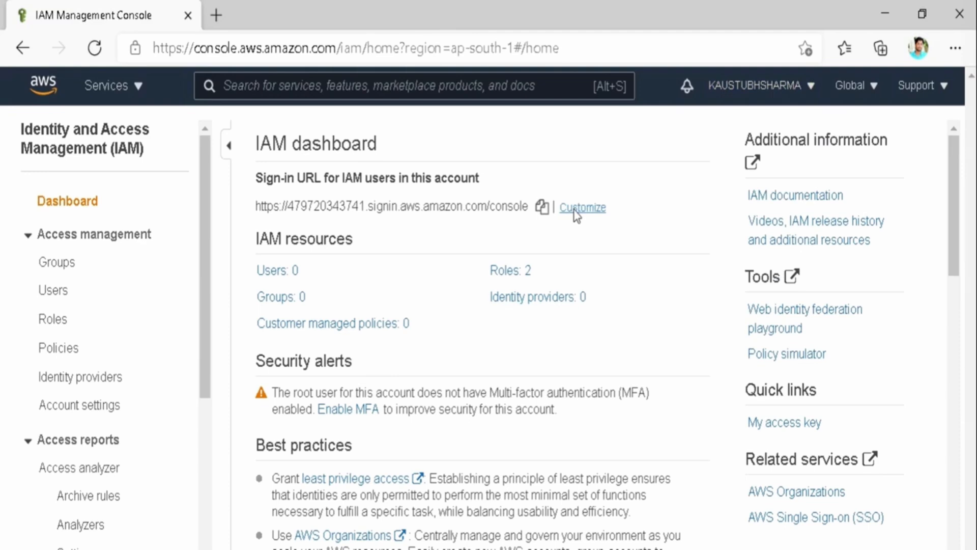
left_click(576, 213)
Create the account alias, extending the first choice after it proved already taken.
left_click(274, 328)
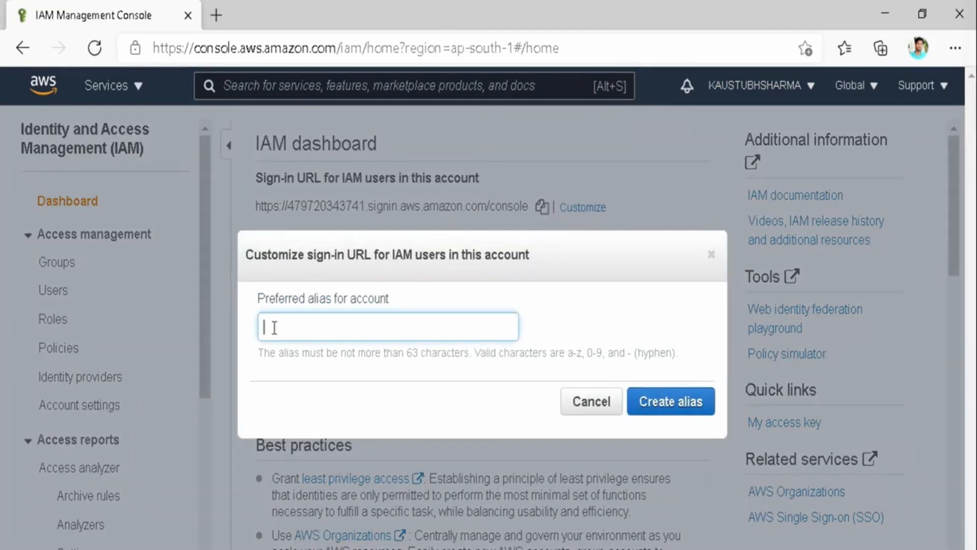
type("kaustubhsharma")
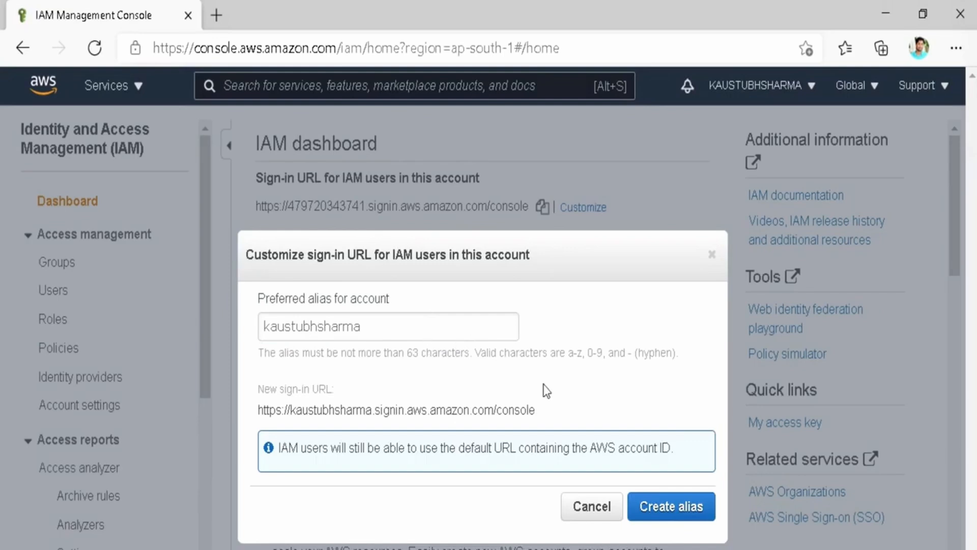
left_click(674, 512)
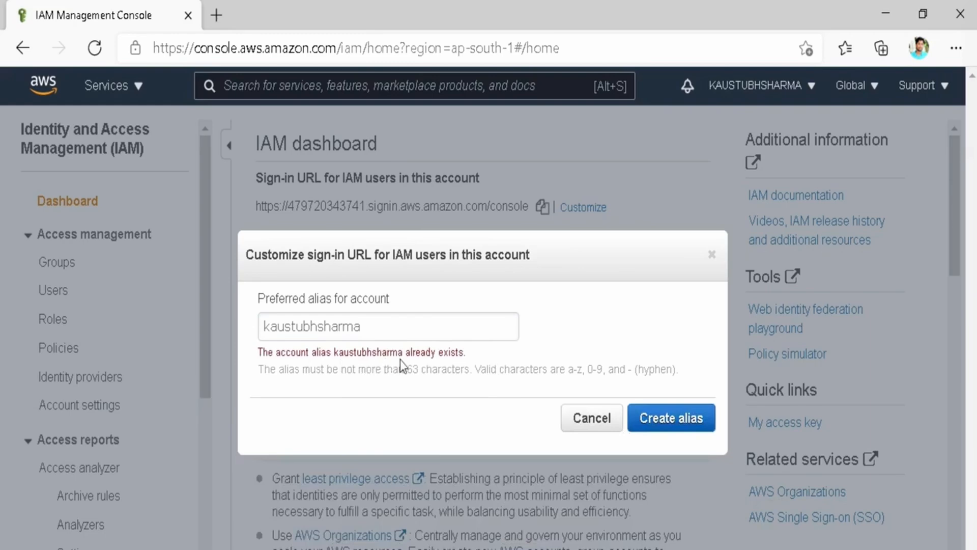
left_click(379, 330)
type("official")
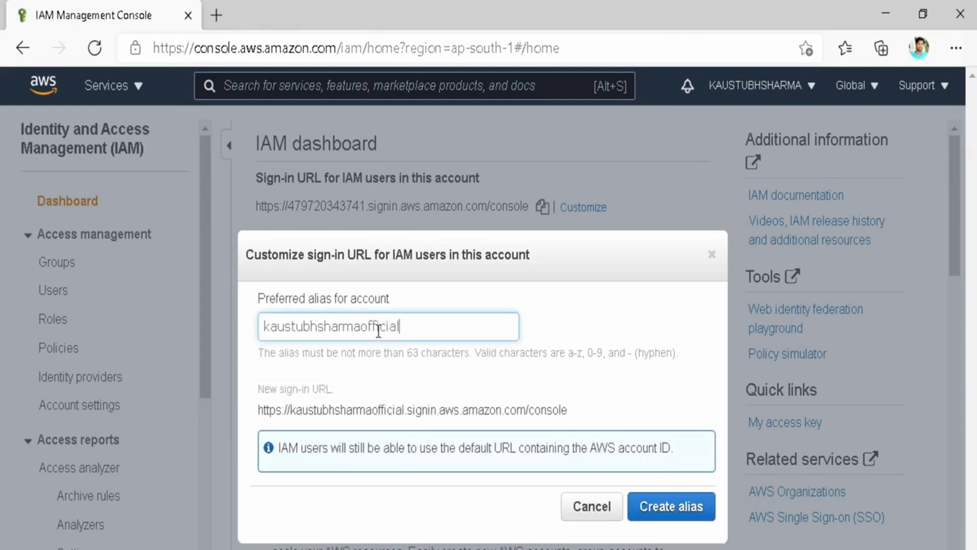
left_click(537, 368)
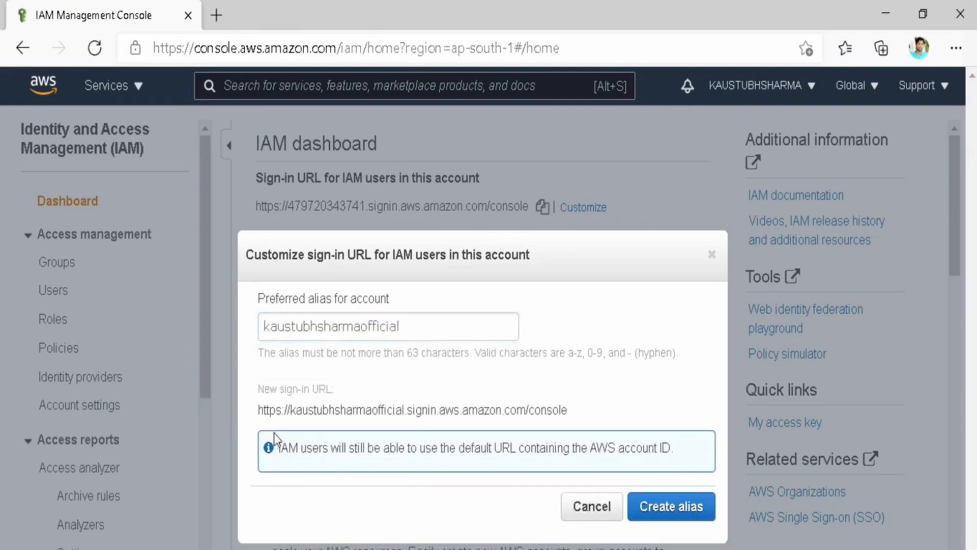
mouse_move(274, 433)
left_mouse_down()
mouse_move(431, 467)
mouse_move(698, 471)
left_mouse_up()
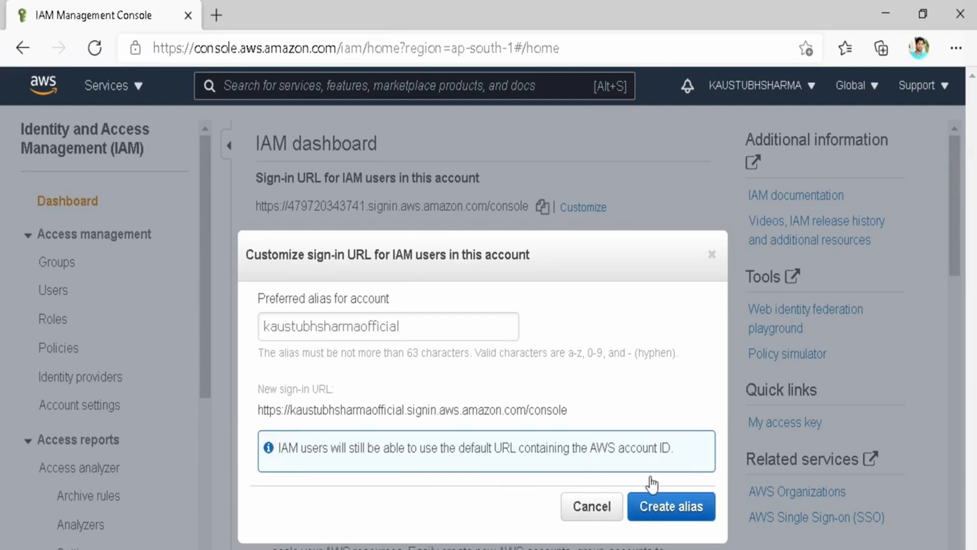
left_click(671, 507)
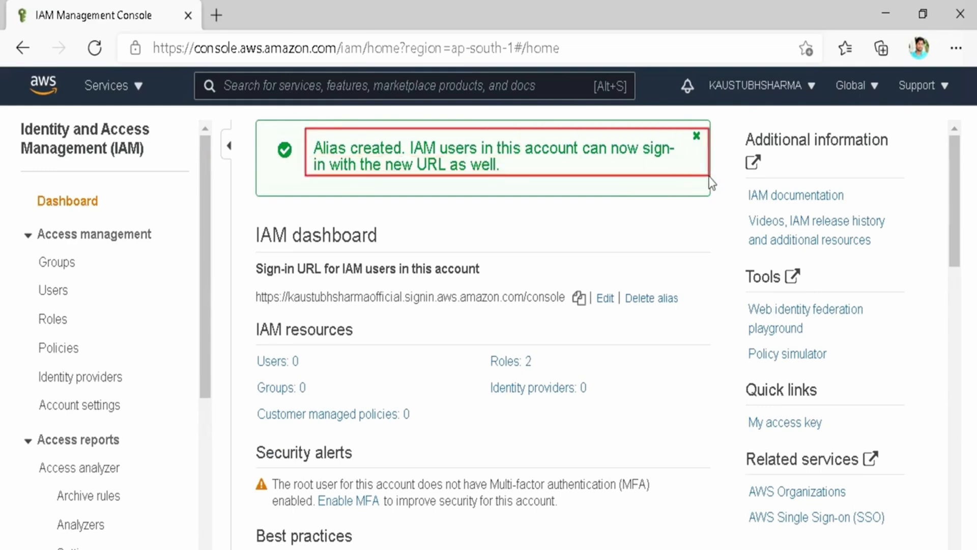
left_click_drag(707, 184, 686, 182)
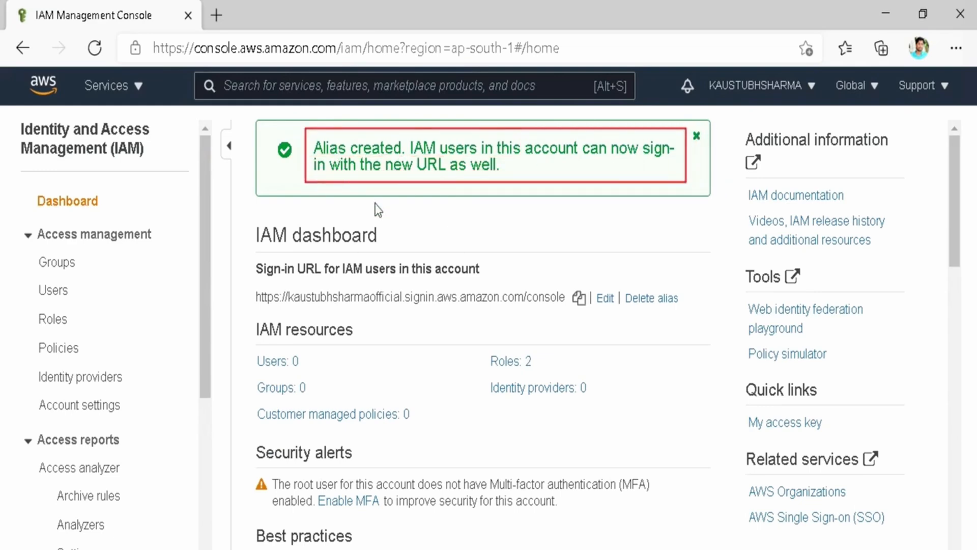
mouse_move(250, 285)
left_mouse_down()
mouse_move(530, 321)
mouse_move(588, 338)
mouse_move(573, 319)
left_mouse_up()
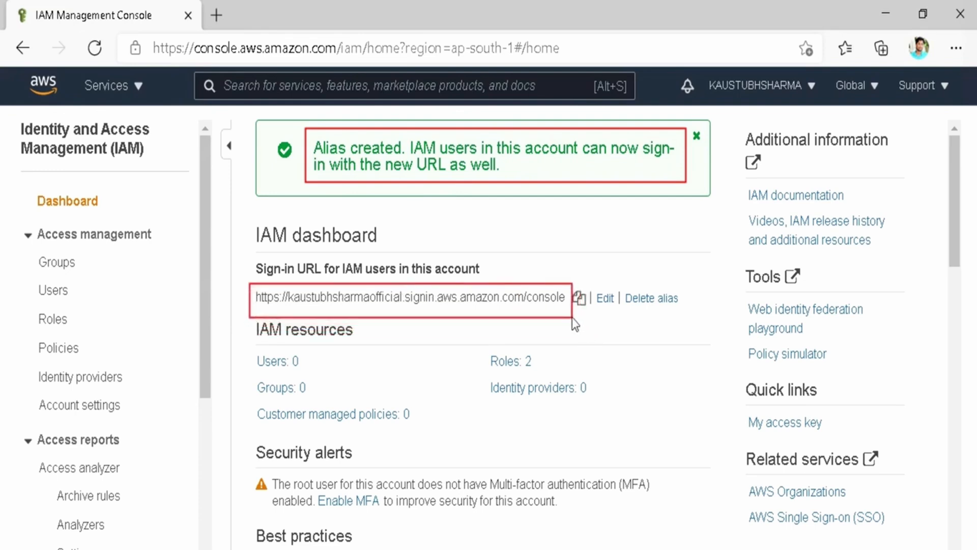
left_click_drag(246, 314, 368, 346)
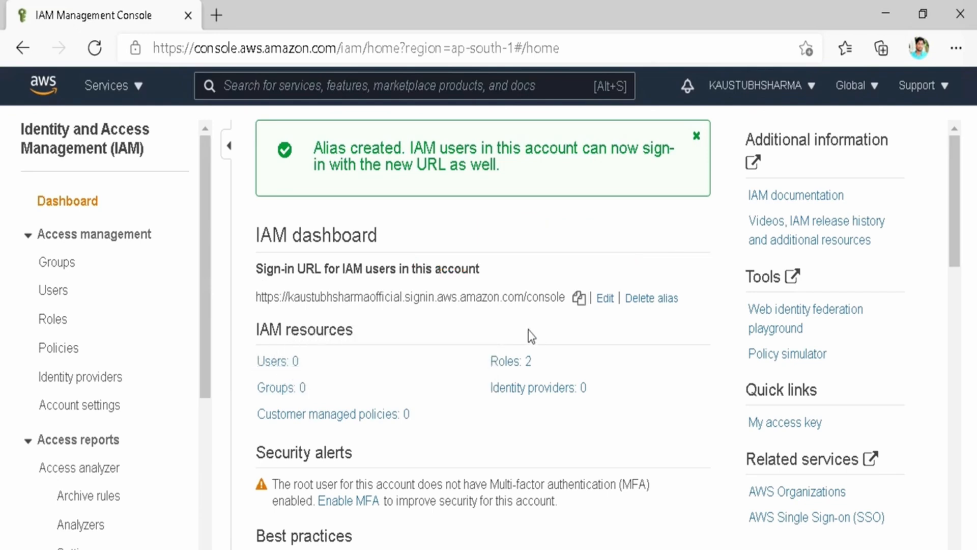
Open the Roles: 2 list in a new browser tab and switch to it.
right_click(513, 362)
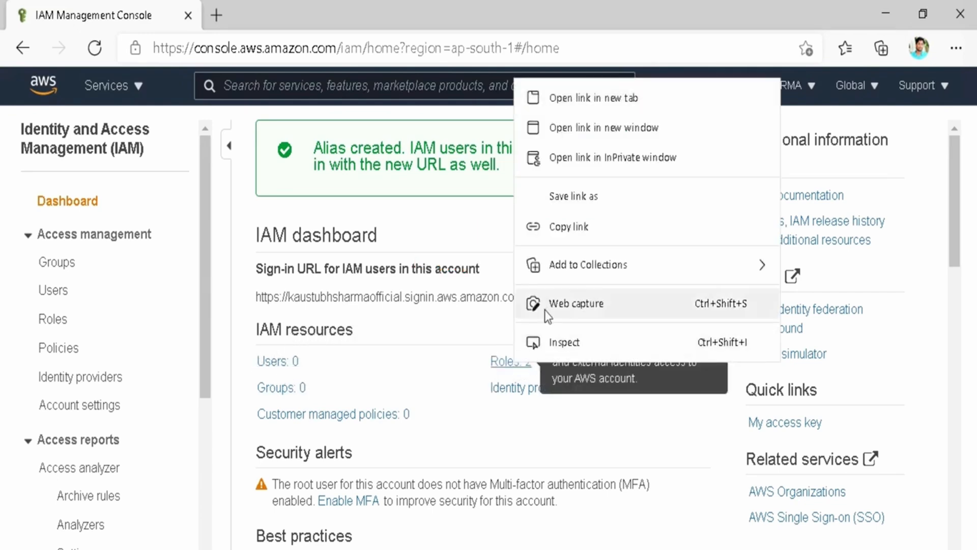
left_click(555, 113)
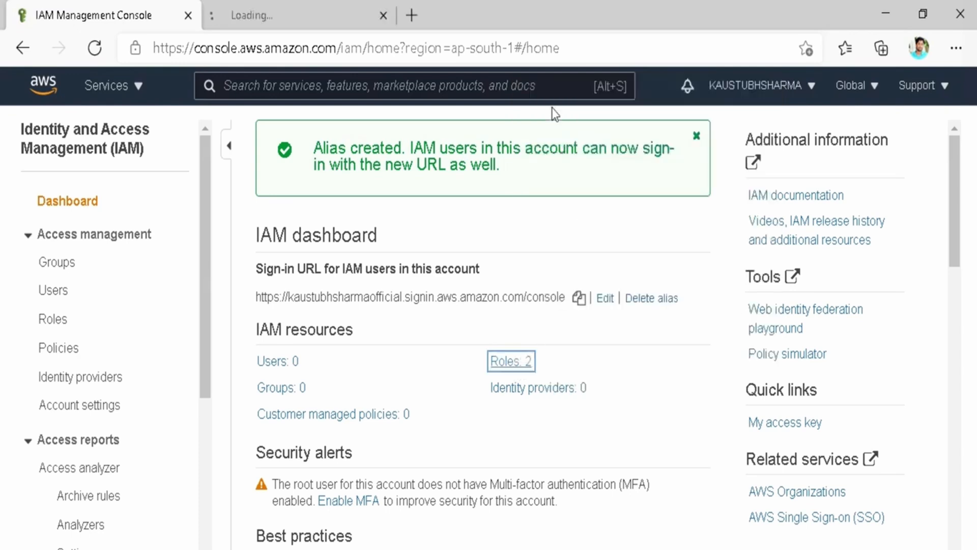
left_click(252, 18)
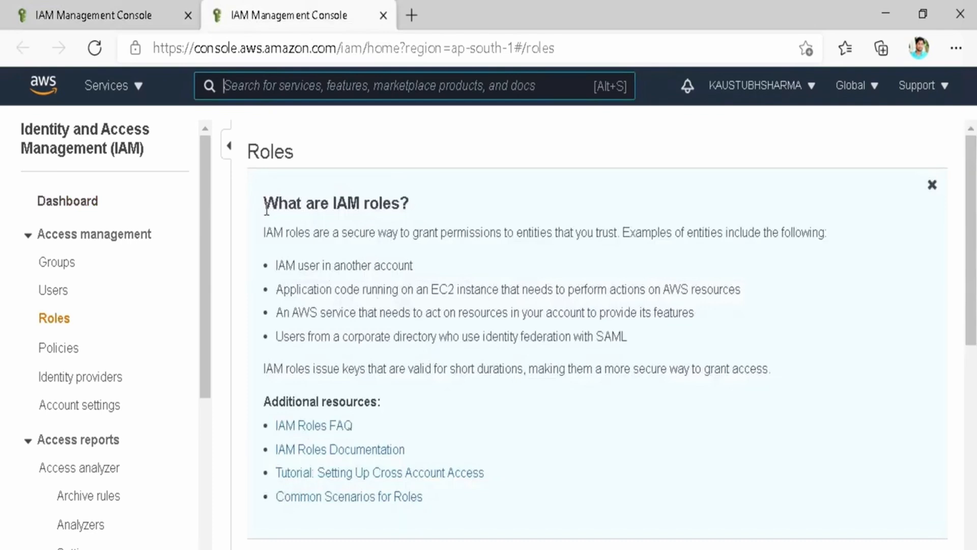
Read the What are IAM roles? intro on granting permissions to trusted entities.
left_click_drag(270, 208, 440, 208)
left_click(349, 234)
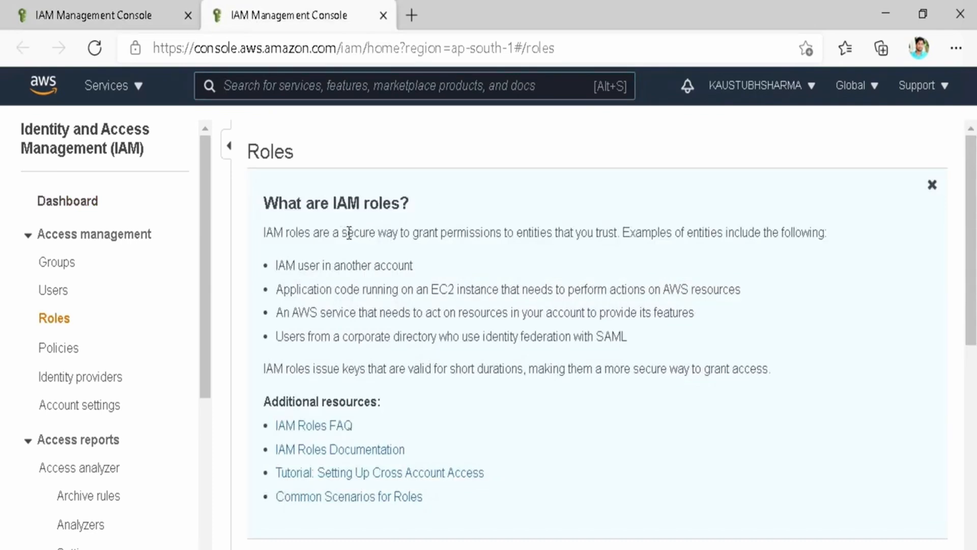
left_click_drag(349, 234, 620, 238)
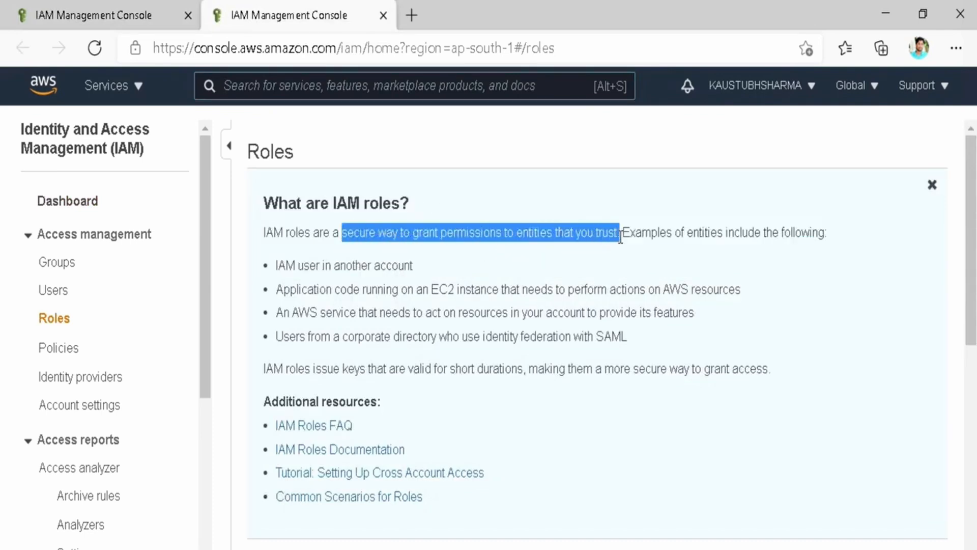
left_click(620, 237)
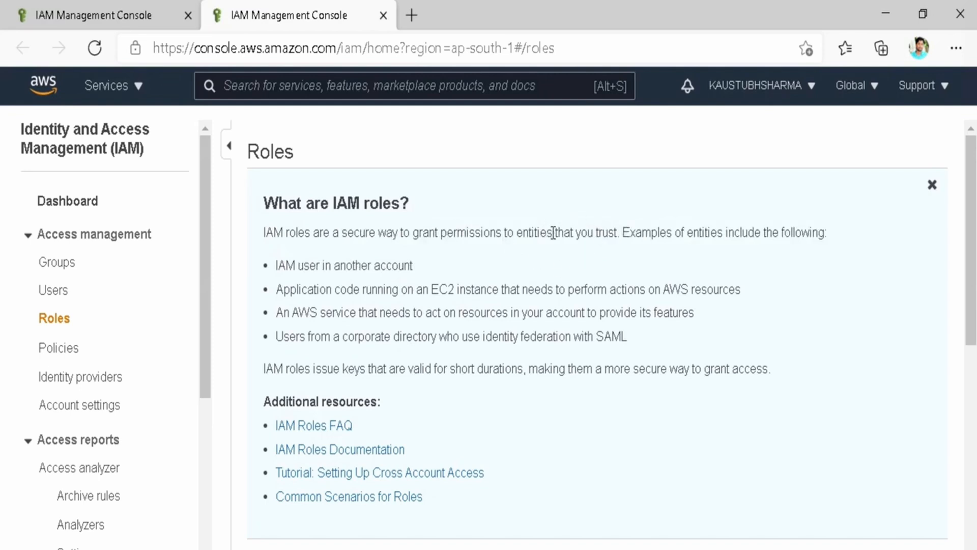
left_click_drag(553, 232, 517, 232)
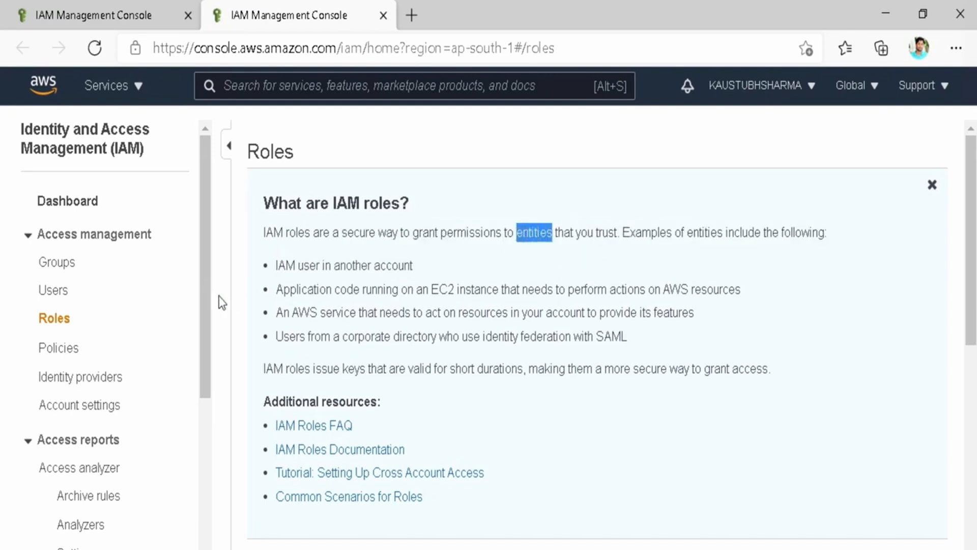
Go over the role examples: cross-account IAM user, EC2 code, AWS service, SAML directory users.
left_click_drag(278, 265, 417, 262)
left_click_drag(277, 289, 743, 291)
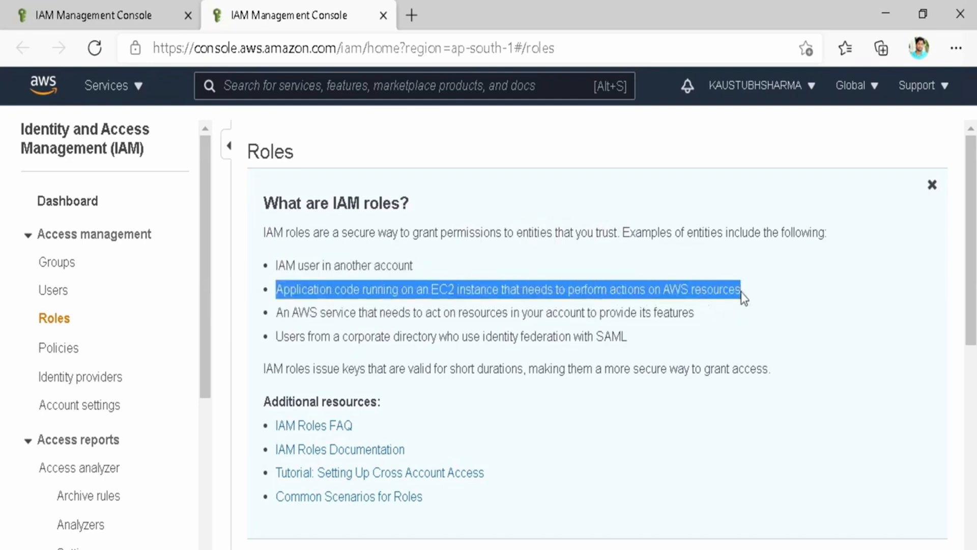
left_click(742, 292)
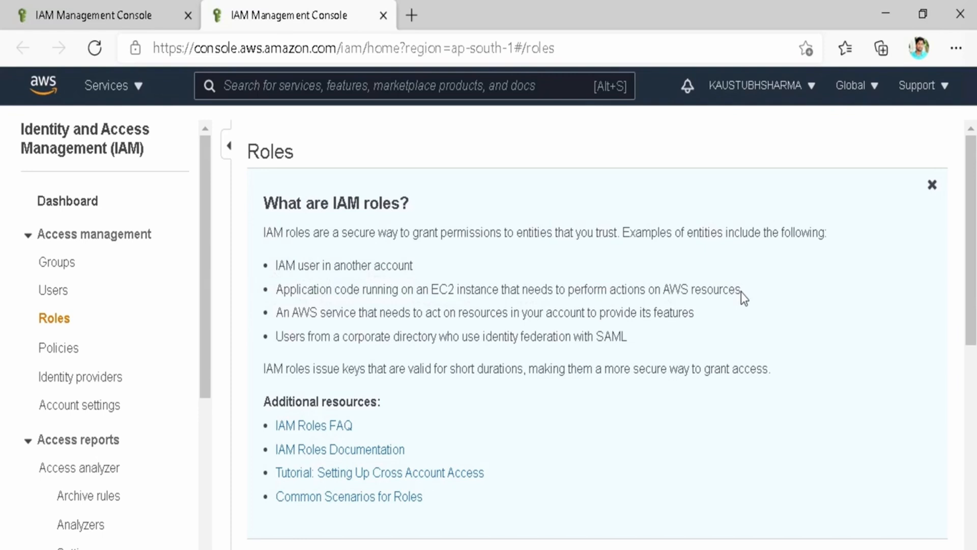
left_click_drag(356, 312, 276, 315)
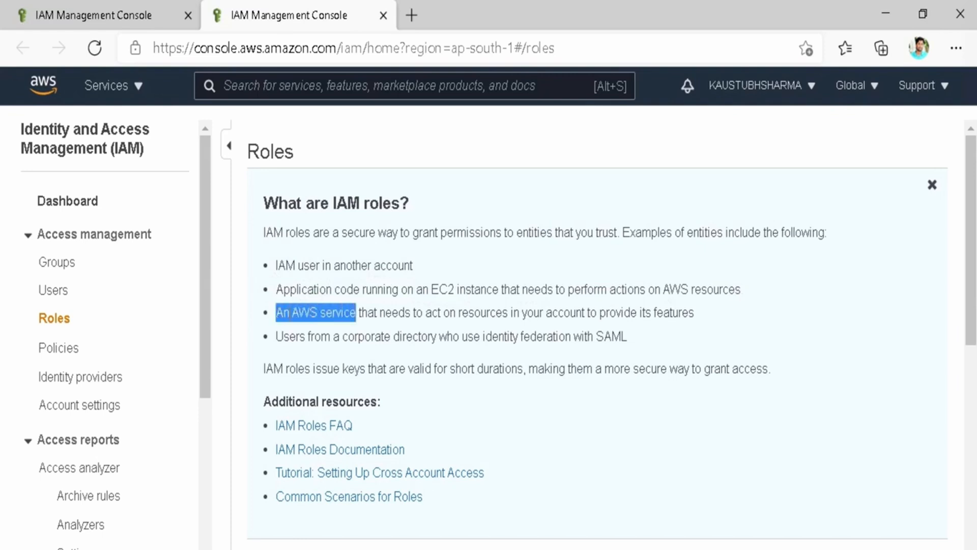
left_click(342, 336)
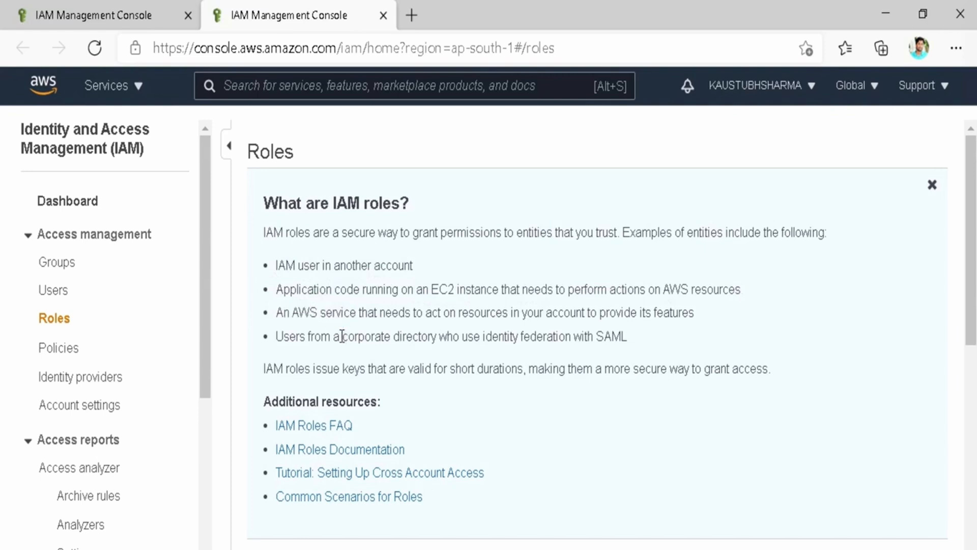
left_click_drag(342, 336, 688, 338)
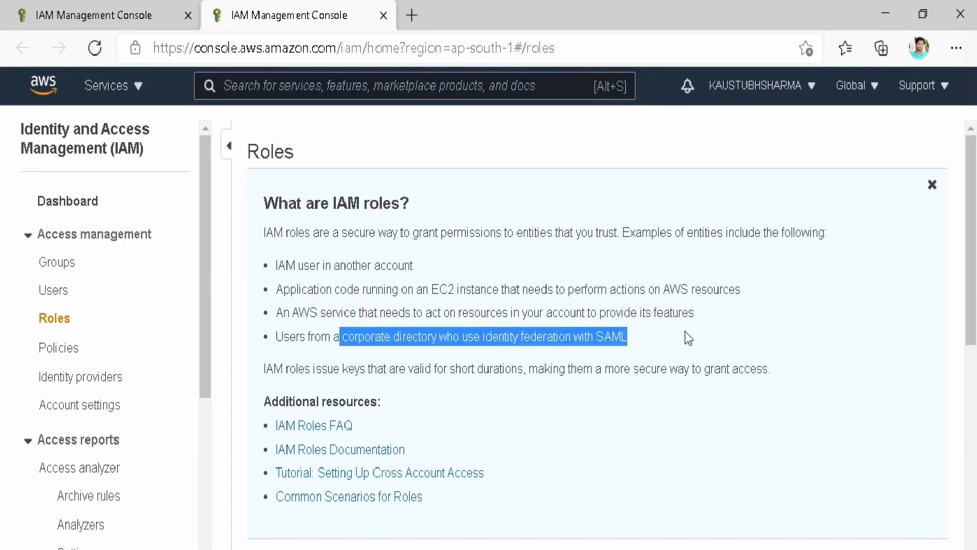
left_click(689, 338)
scroll(478, 306, "down", 5)
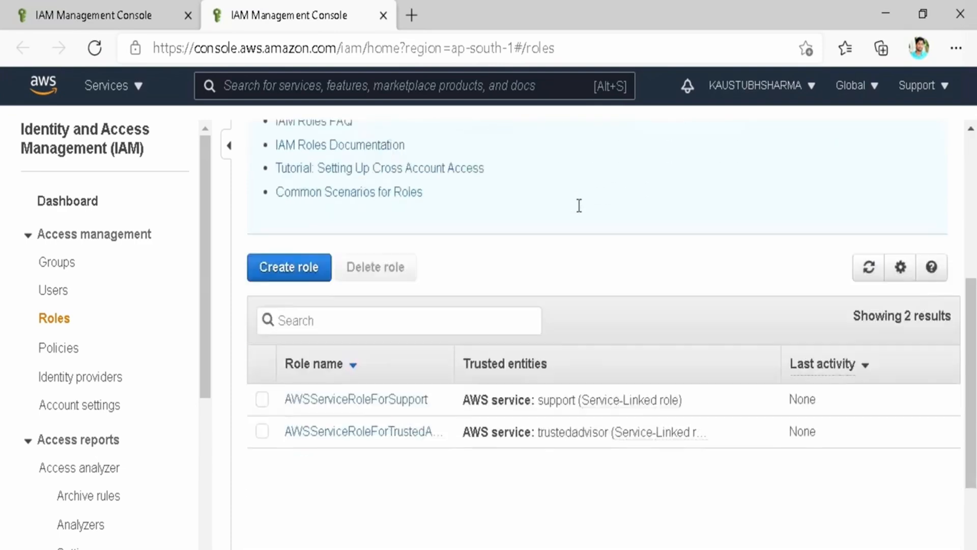
Scroll to the roles table and open AWSServiceRoleForSupport in a new browser tab.
scroll(580, 205, "down", 2)
scroll(580, 205, "up", 2)
scroll(579, 205, "down", 1)
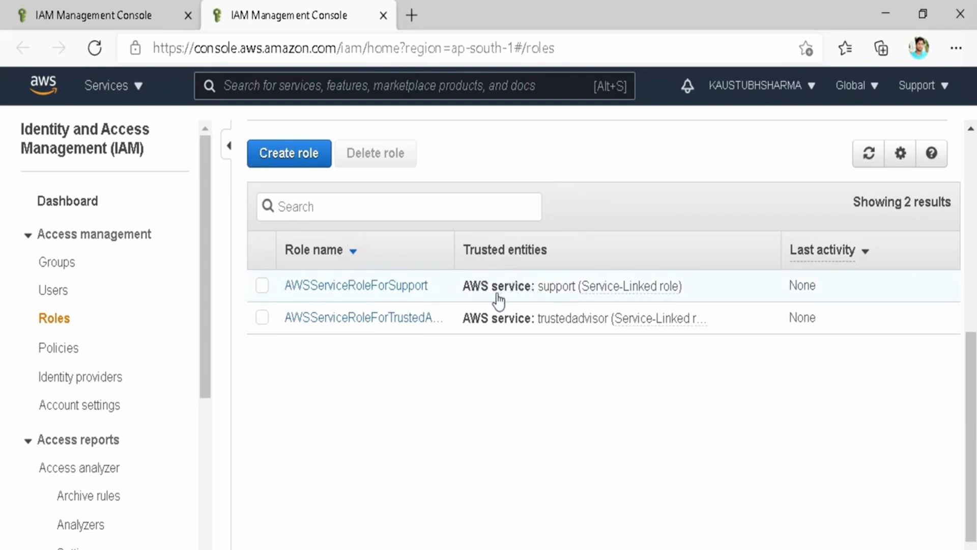
scroll(360, 297, "down", 1)
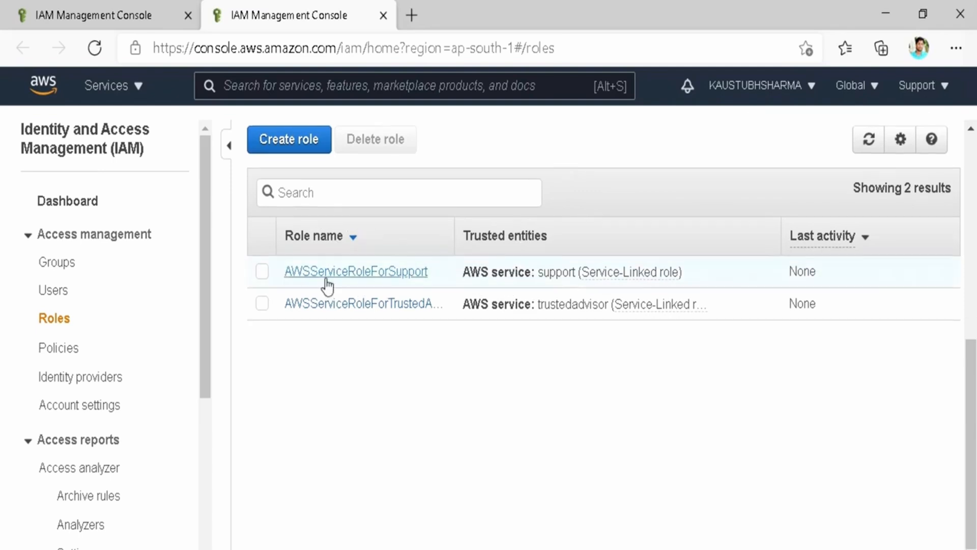
right_click(326, 284)
left_click(349, 297)
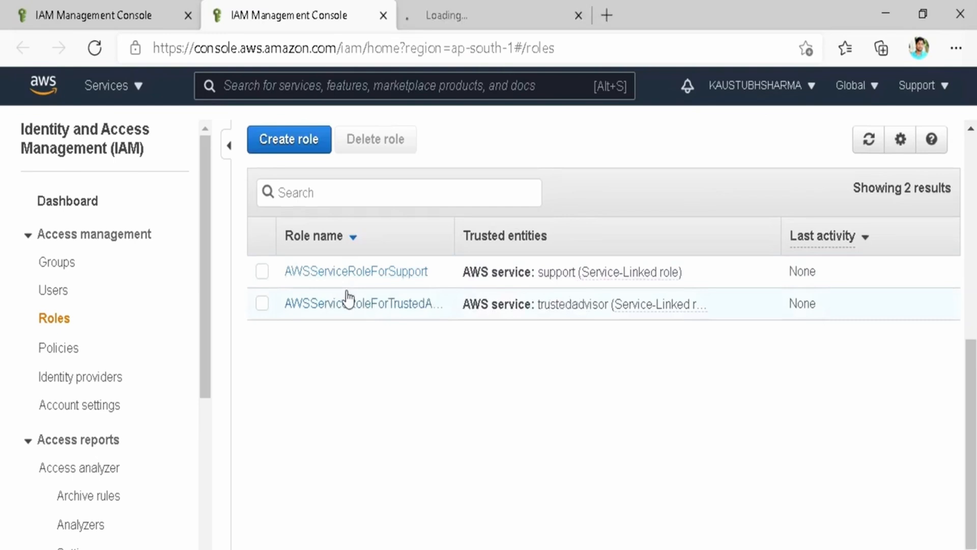
Review the AWSServiceRoleForSupport summary, highlighting the note that the role cannot be deleted.
left_click(461, 6)
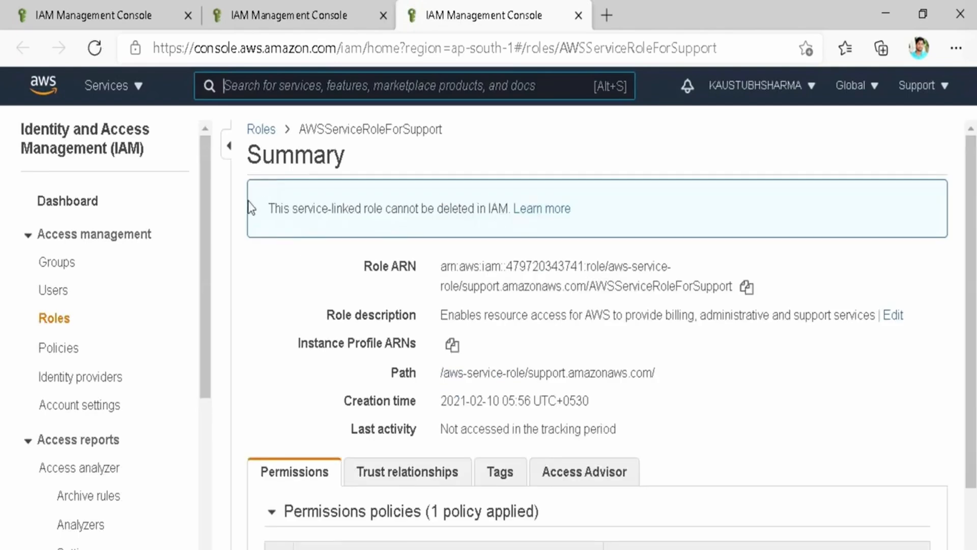
mouse_move(262, 191)
left_mouse_down()
mouse_move(448, 198)
mouse_move(514, 227)
left_mouse_up()
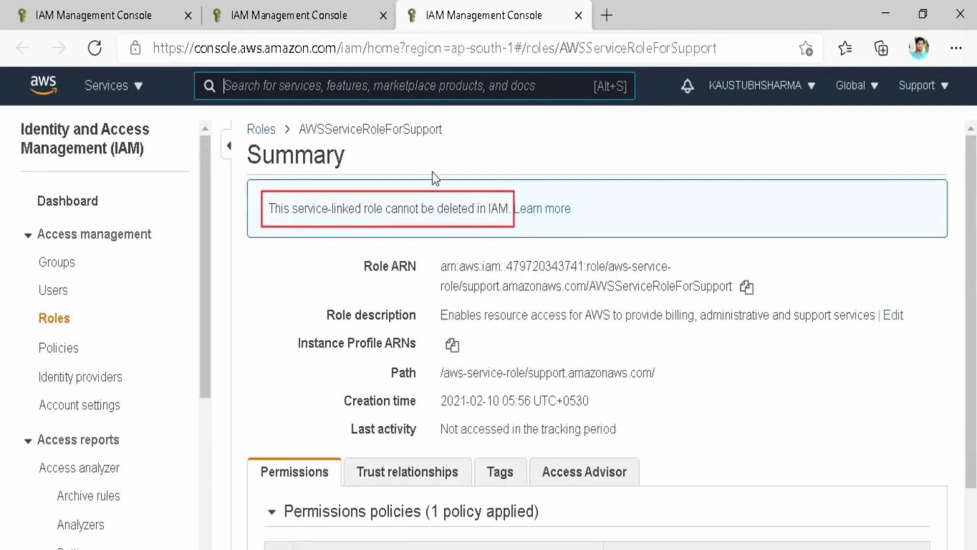
scroll(523, 392, "down", 2)
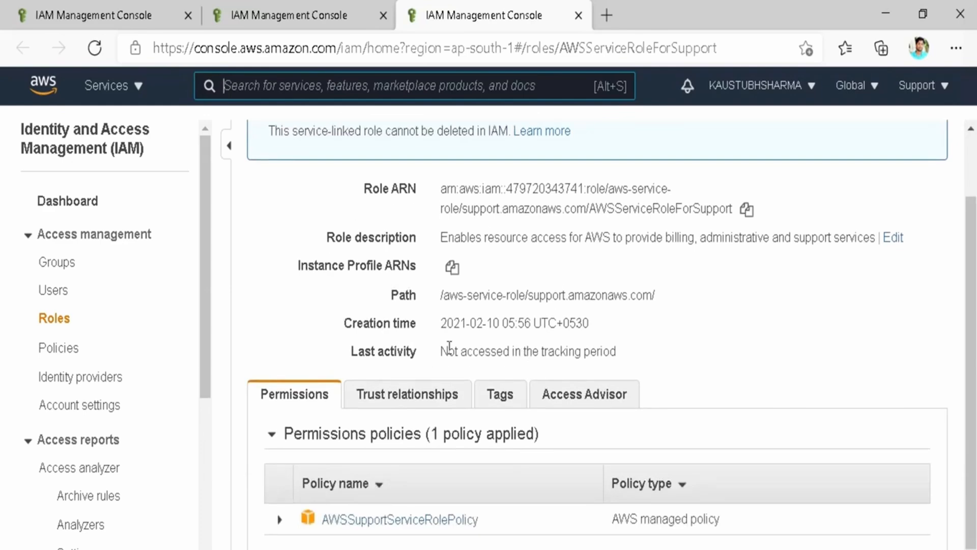
scroll(441, 194, "up", 3)
Return to the Roles list, close the Support role tab, and open AWSServiceRoleForTrustedAdvisor in a new tab.
left_click(262, 129)
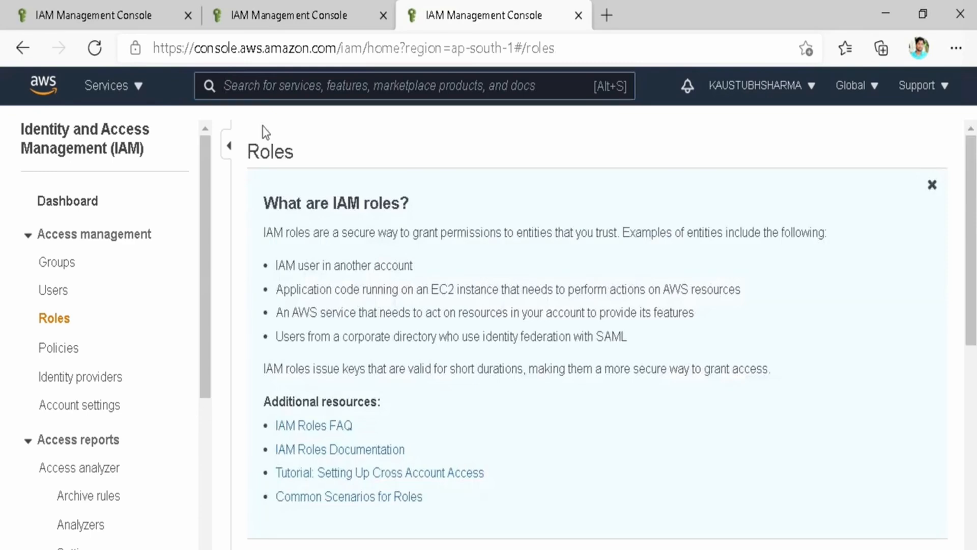
scroll(360, 362, "down", 2)
key("ctrl+w")
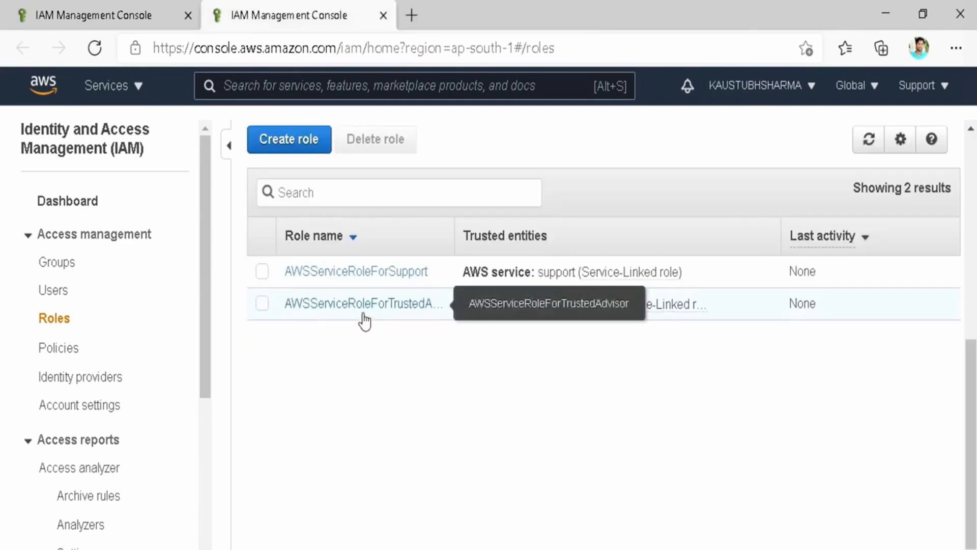
right_click(365, 315)
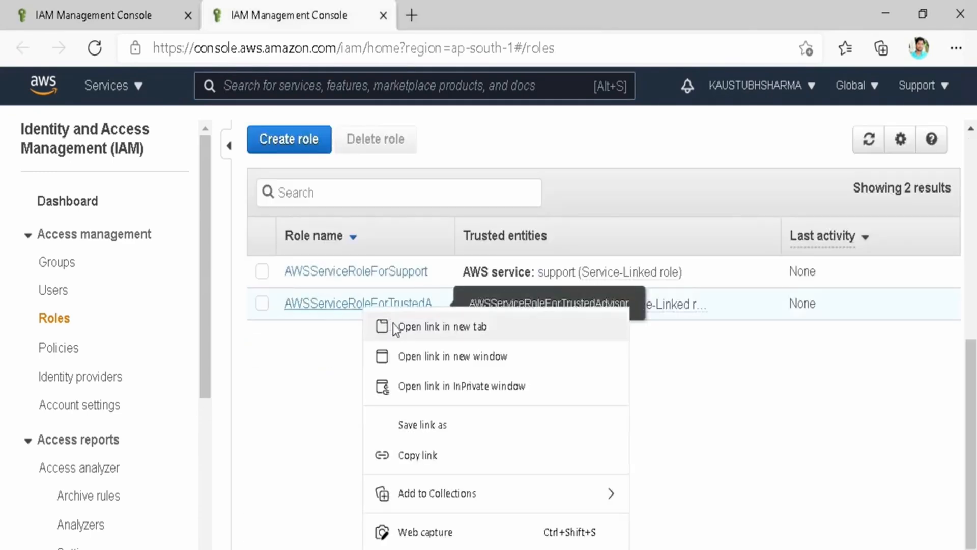
left_click(396, 323)
Read the AWSServiceRoleForTrustedAdvisor summary, highlighting its description and annotating the role name.
left_click(467, 2)
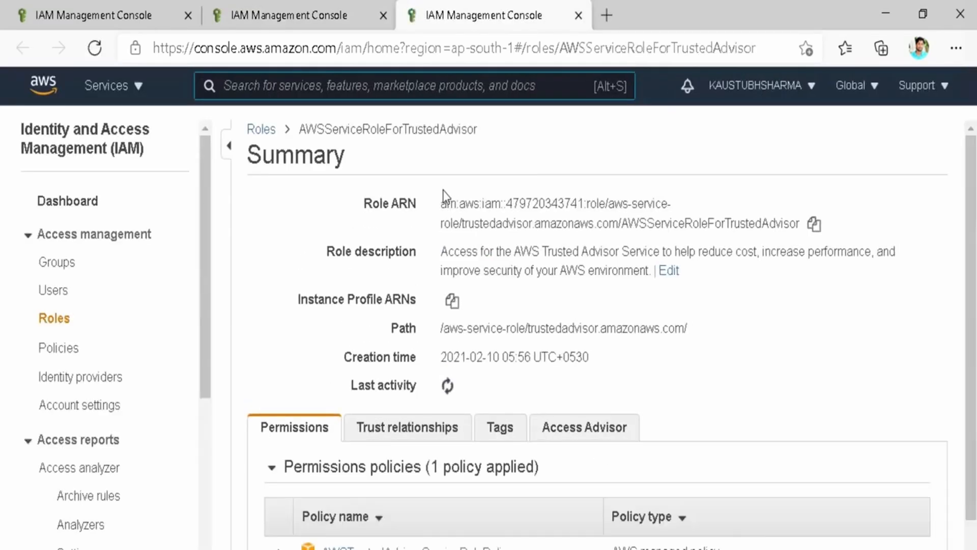
scroll(444, 204, "down", 1)
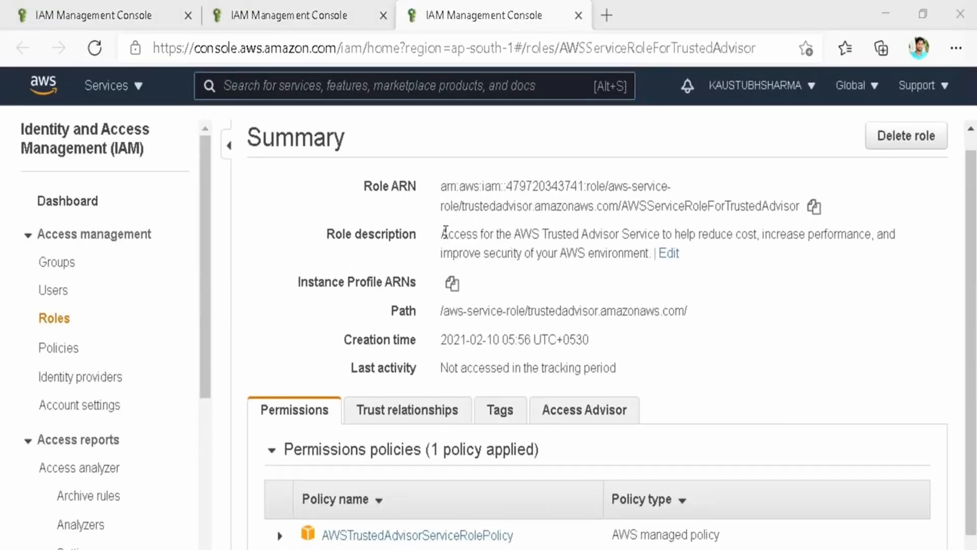
left_click_drag(446, 233, 647, 251)
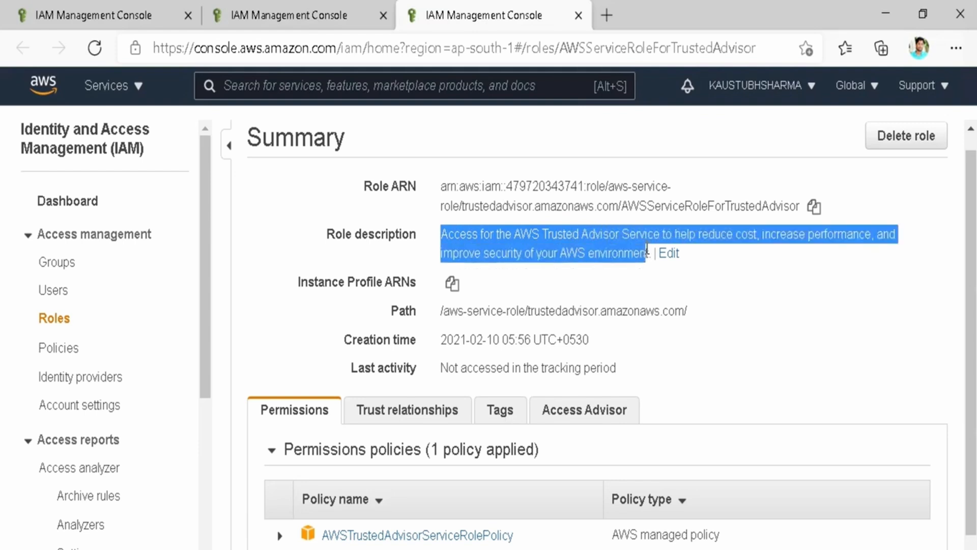
left_click(646, 251)
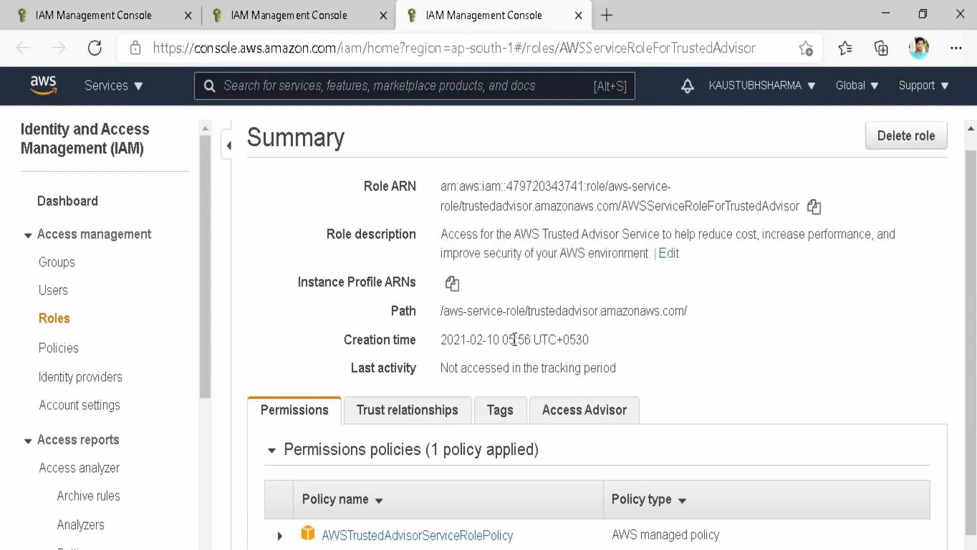
scroll(514, 340, "up", 1)
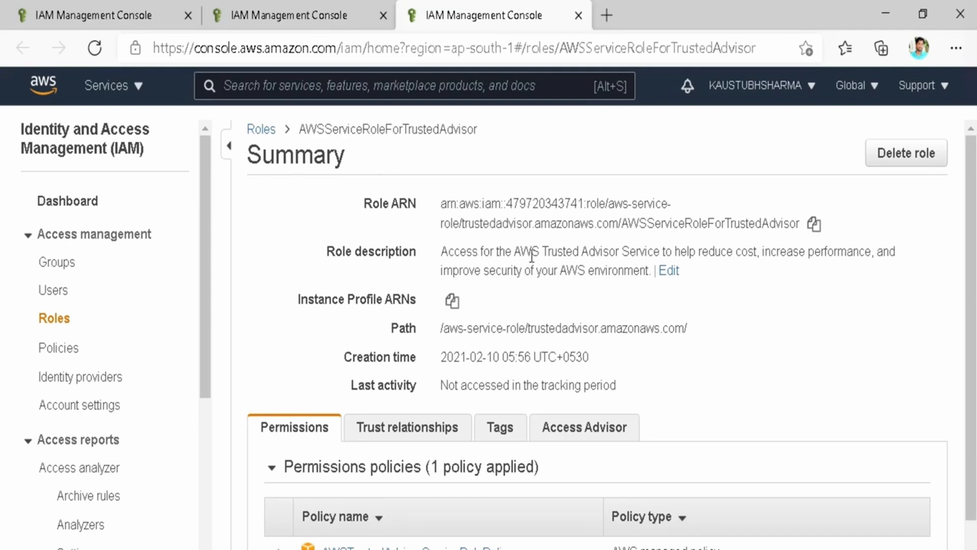
mouse_move(296, 115)
left_mouse_down()
mouse_move(343, 153)
mouse_move(549, 135)
left_mouse_up()
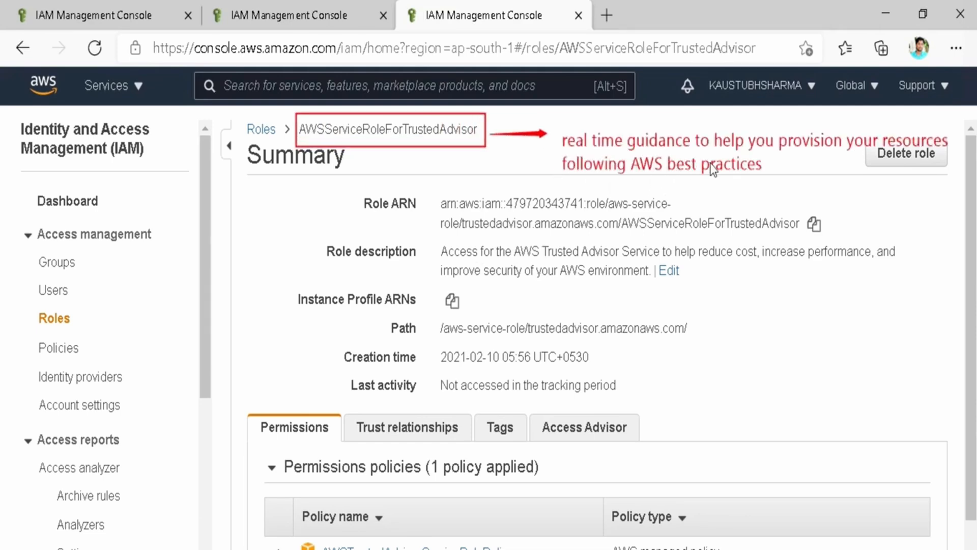
Close the TrustedAdvisor role tab and the leftover role summary and roles list tabs.
key("ctrl+w")
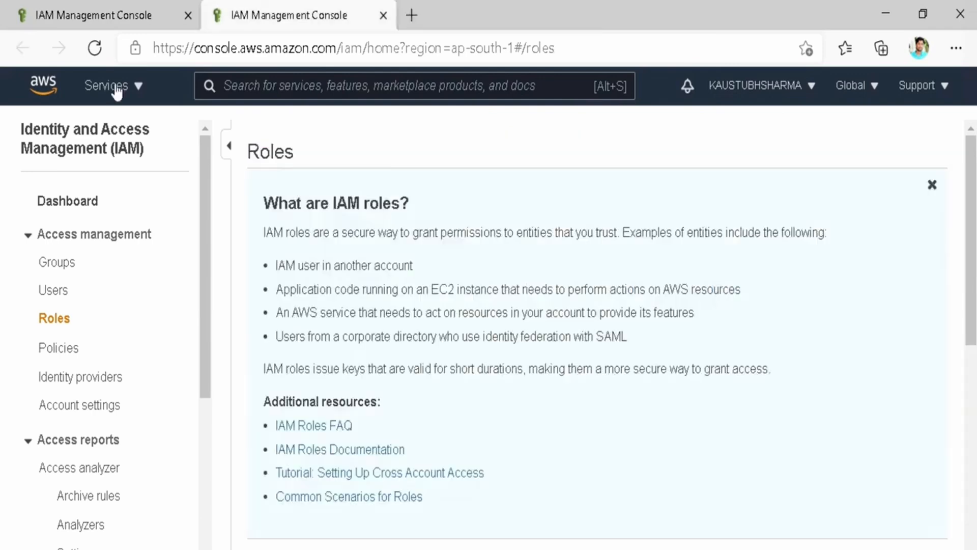
left_click(87, 8)
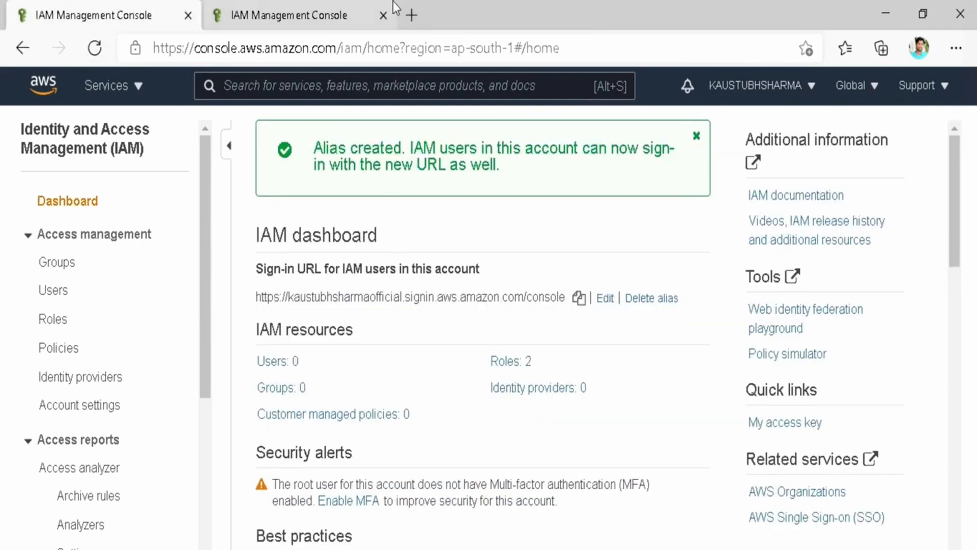
left_click(388, 13)
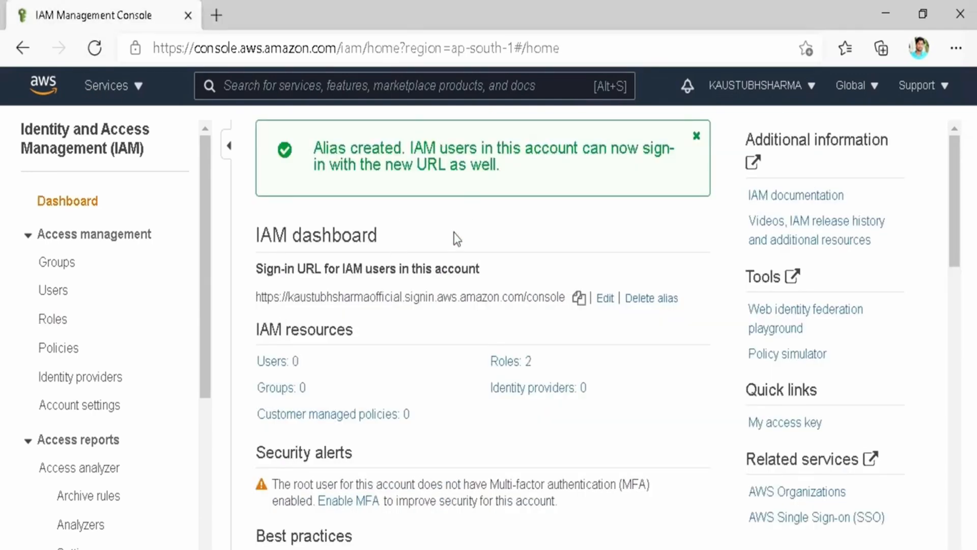
Annotate the dashboard with 'manage access for multiple users' and open the Roles: 2 list.
scroll(456, 236, "down", 2)
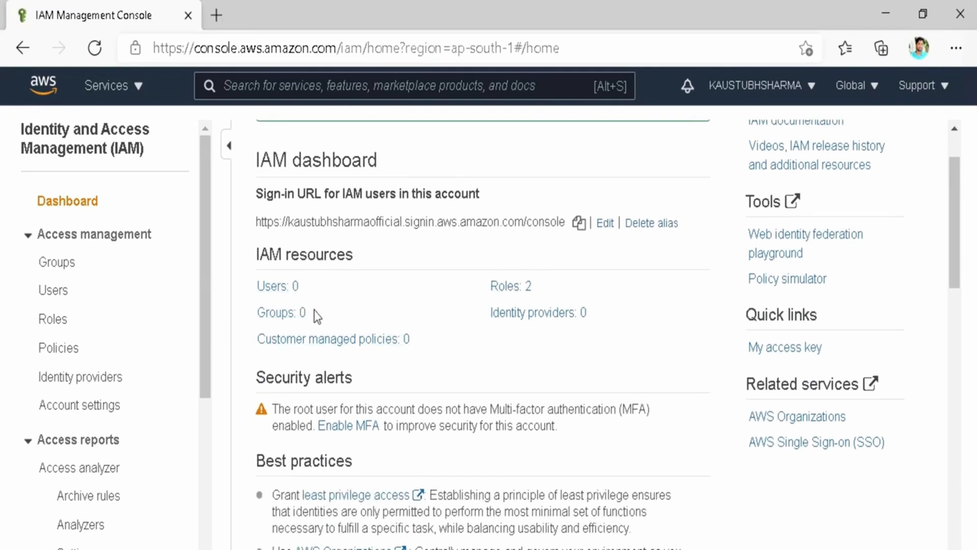
left_click_drag(310, 306, 397, 264)
left_click(433, 261)
type("ma")
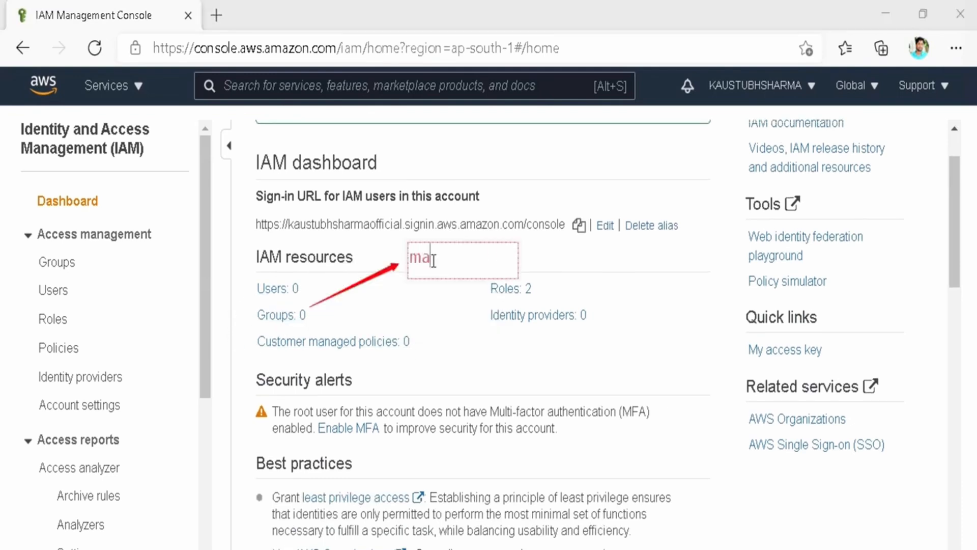
type("nage access for")
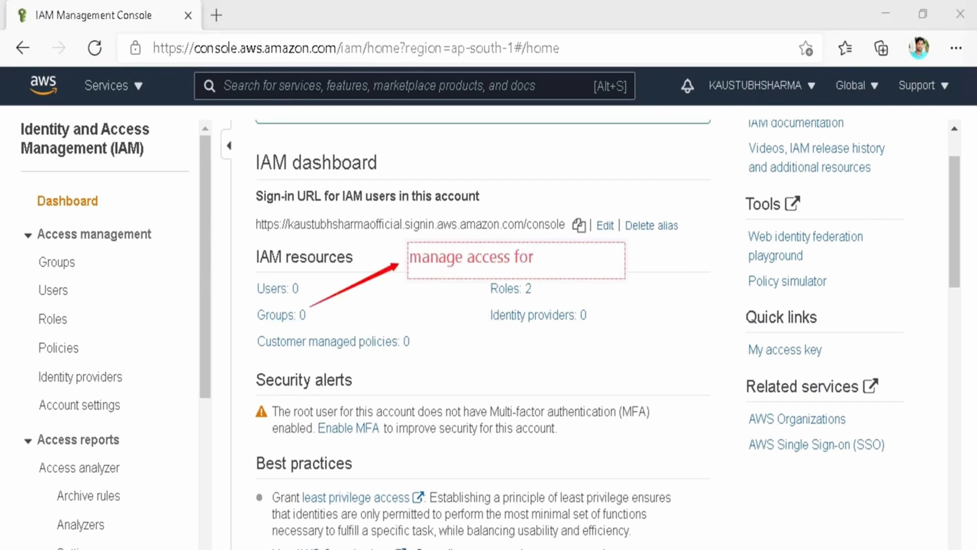
type(" multiple users")
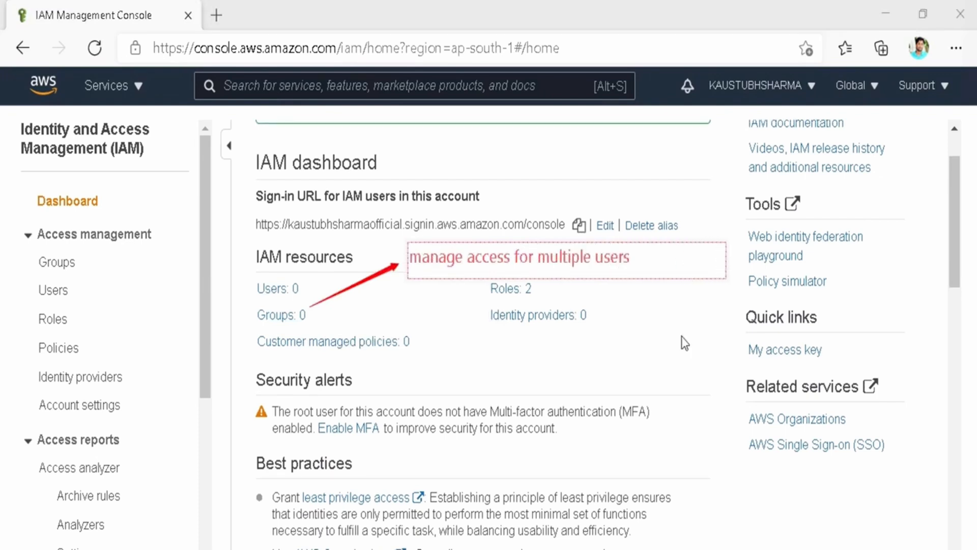
left_click(684, 342)
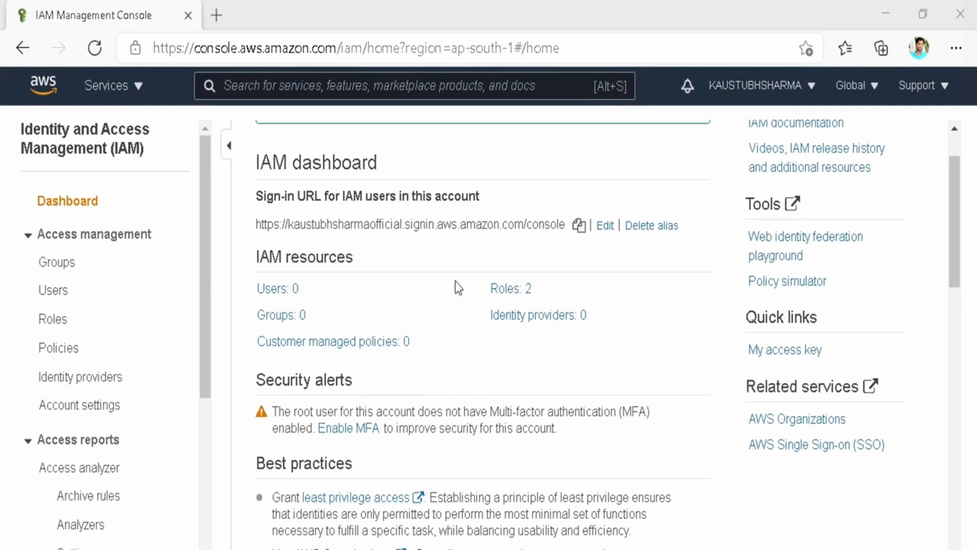
left_click(516, 291)
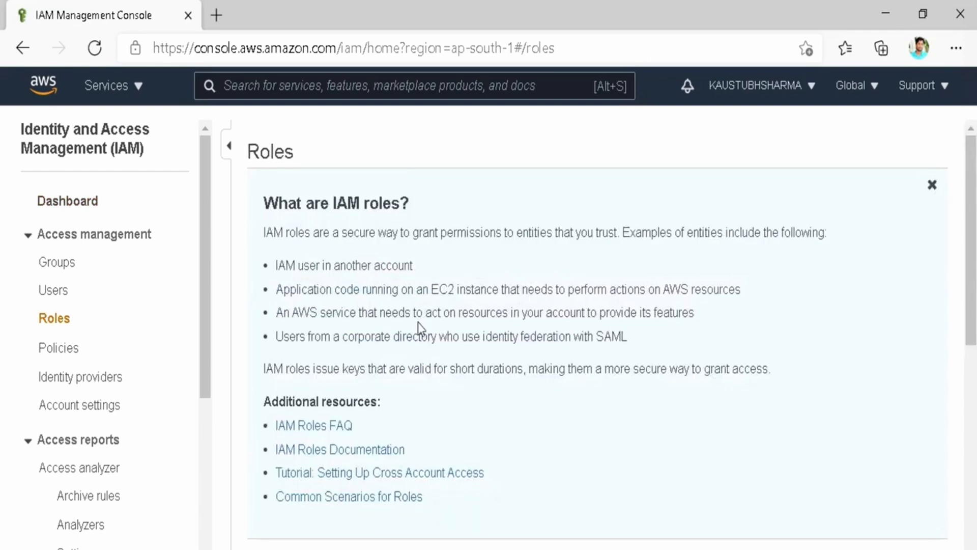
Open AWSServiceRoleForSupport and annotate its AWSSupportServiceRolePolicy as 'managed by AWS & can't edited.'.
scroll(417, 322, "down", 10)
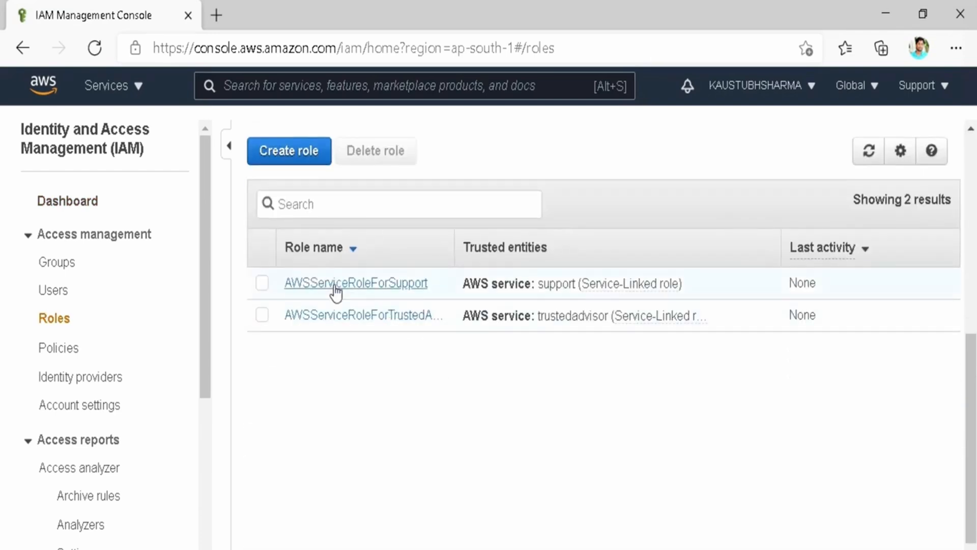
left_click(335, 284)
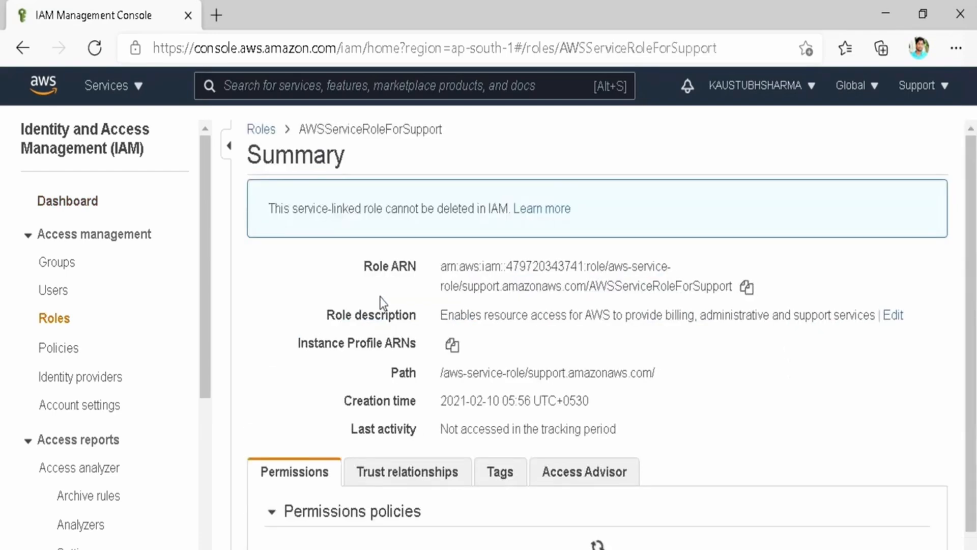
scroll(382, 301, "down", 2)
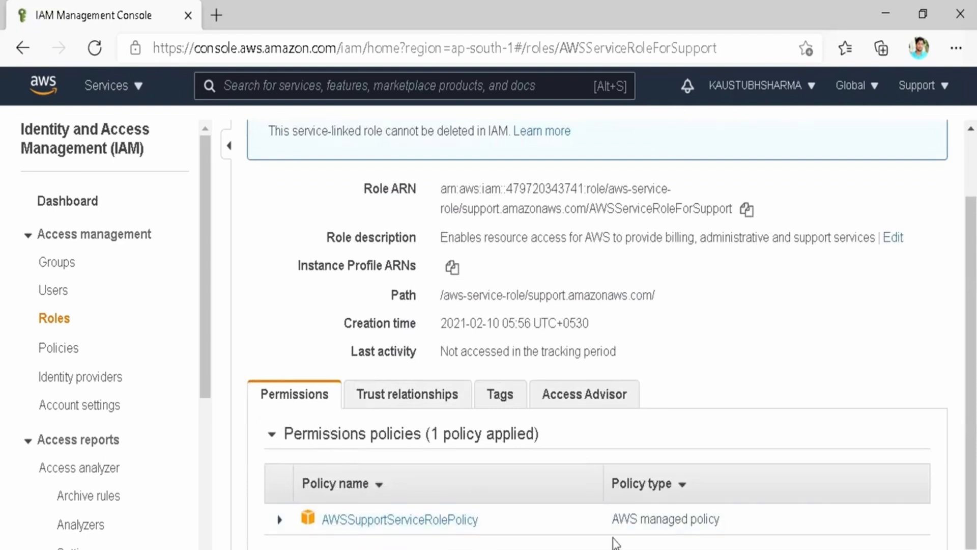
triple_click(617, 519)
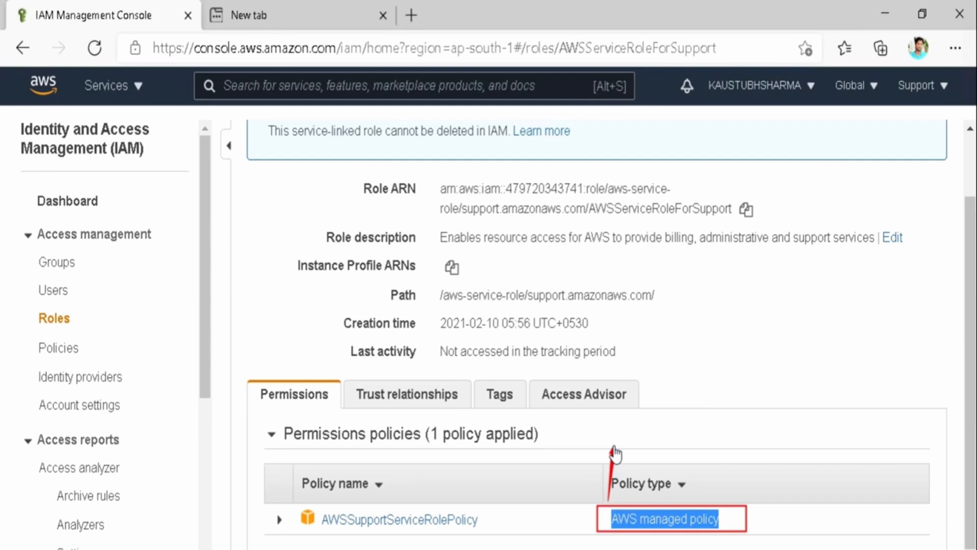
left_click(615, 455)
type("ma")
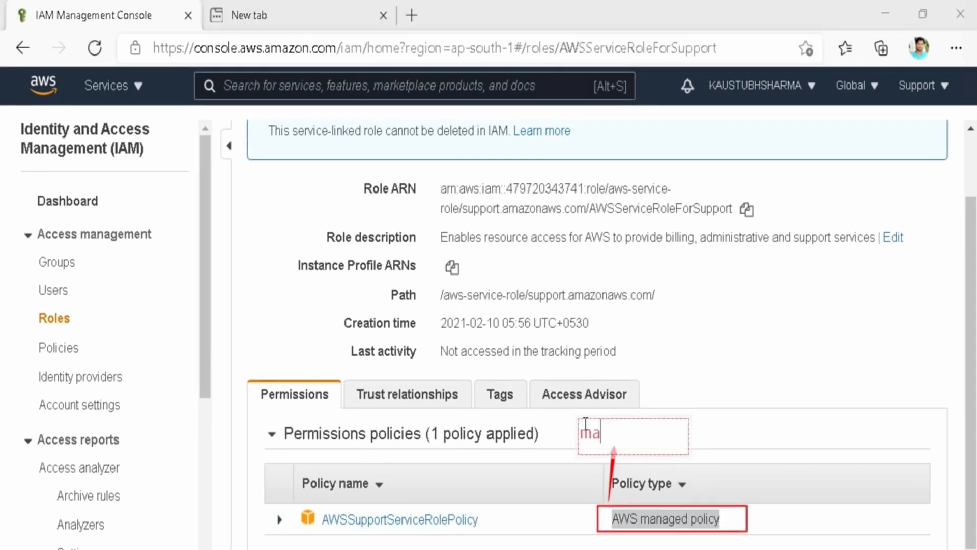
type("naged by AWS & can't edited.")
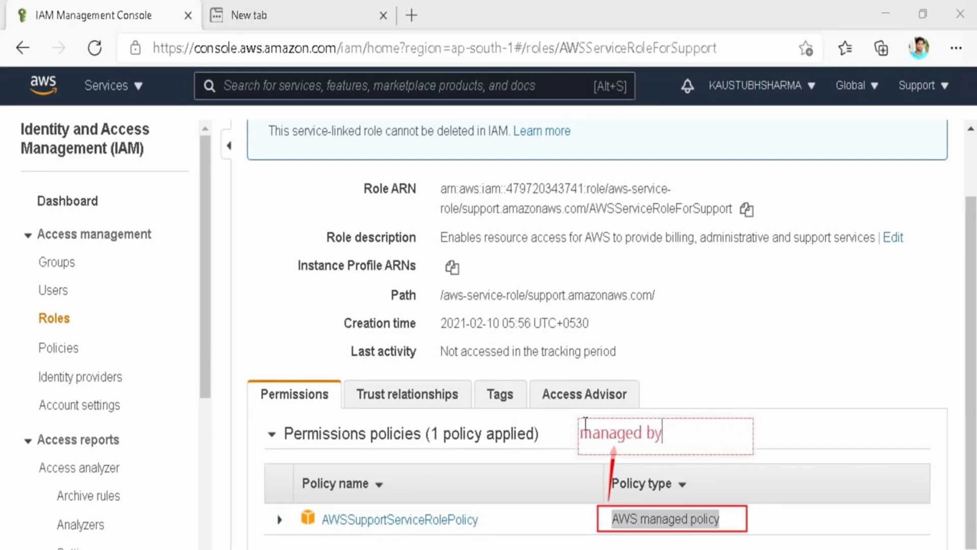
left_click(723, 378)
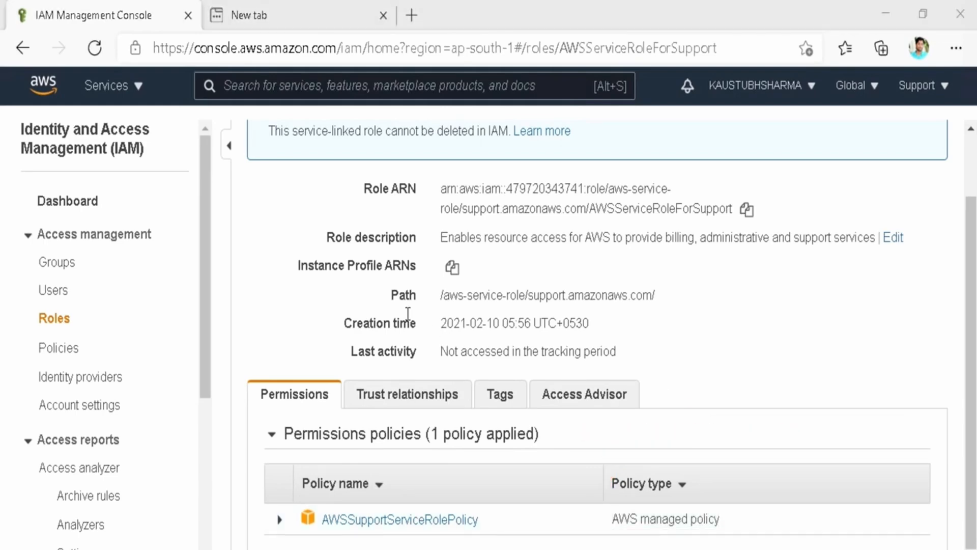
Return to the IAM dashboard and annotate customer managed policies with 'Managed by Customer & can be edit.'.
key("alt+Left")
left_click_drag(358, 332, 416, 349)
left_click(423, 349)
type("Ma")
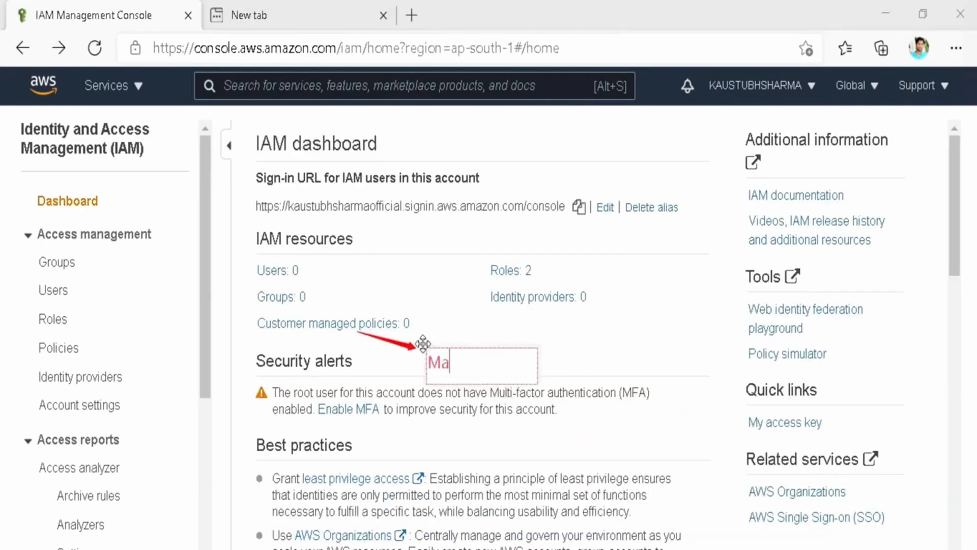
type("naged by ")
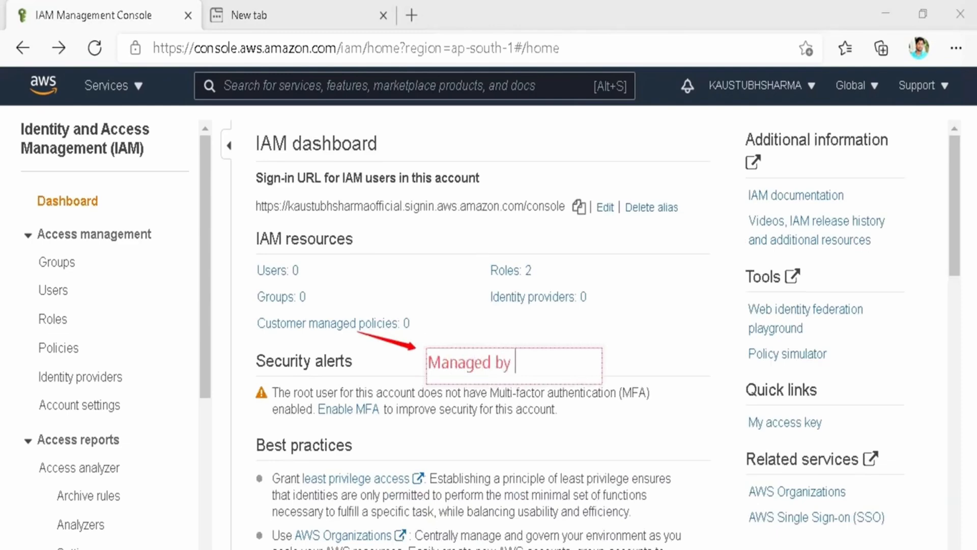
type("Customer")
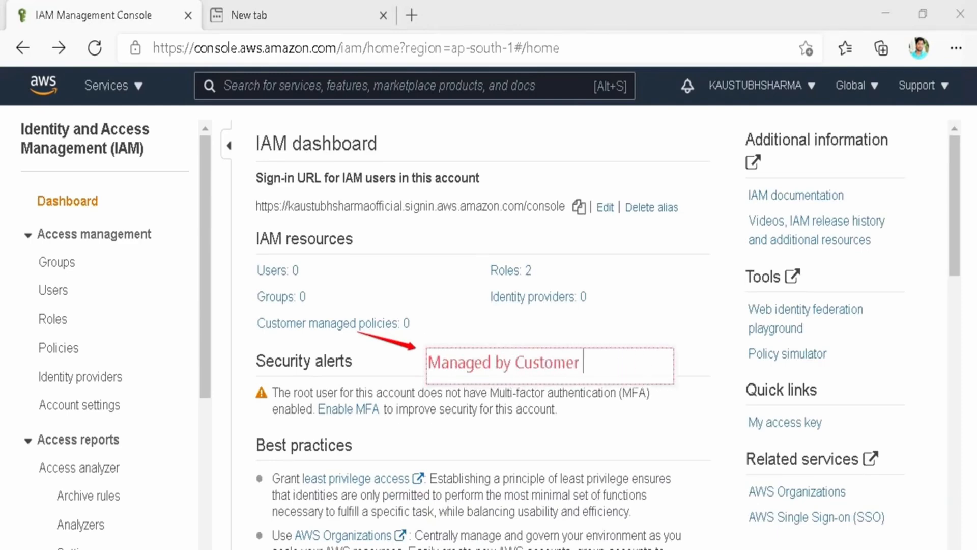
type(" & can be edit.")
key("Escape")
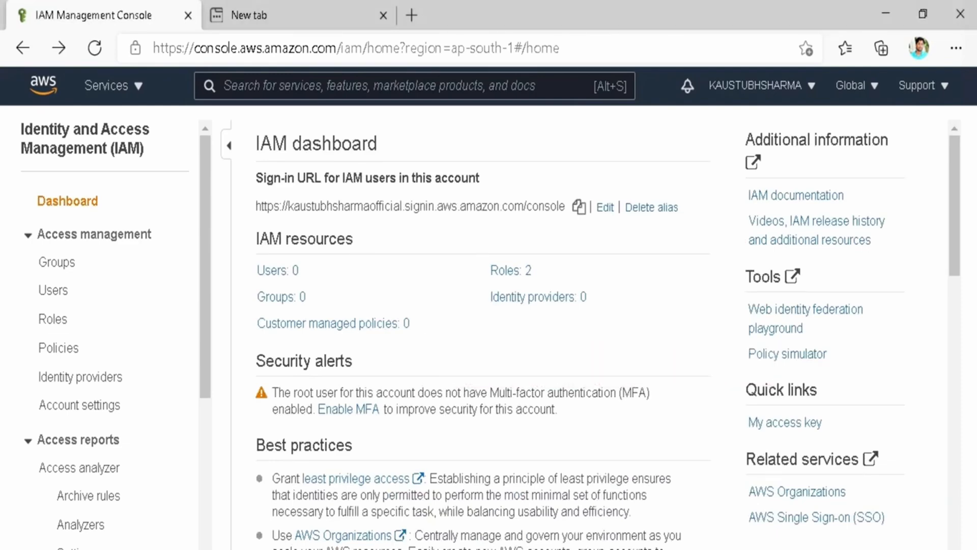
scroll(264, 237, "down", 3)
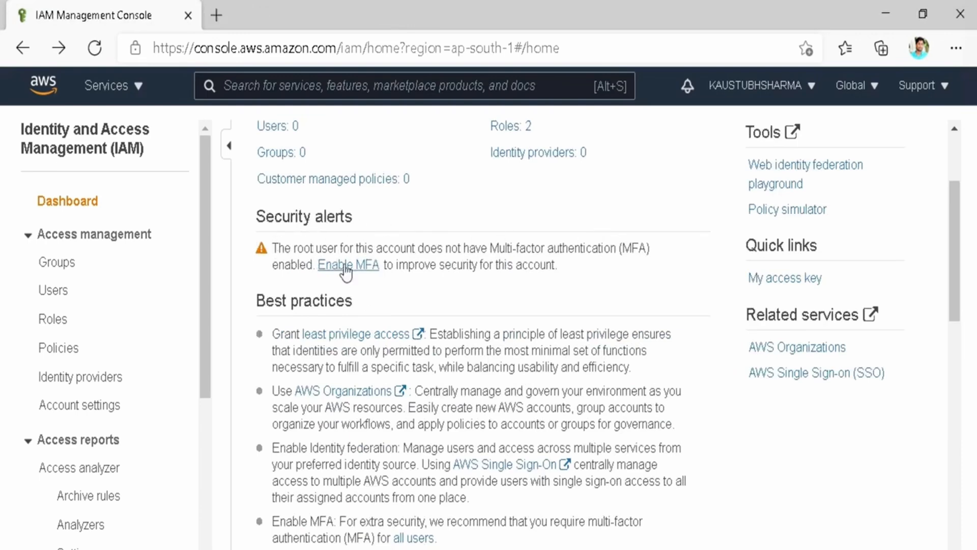
Open the Enable MFA link in a new tab and start activating MFA for the root account.
right_click(346, 272)
left_click(387, 281)
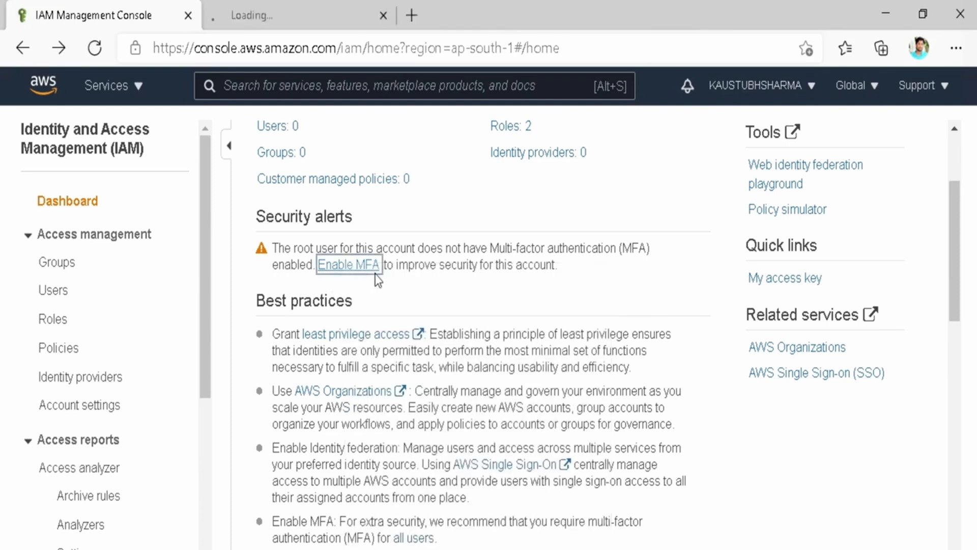
left_click(257, 9)
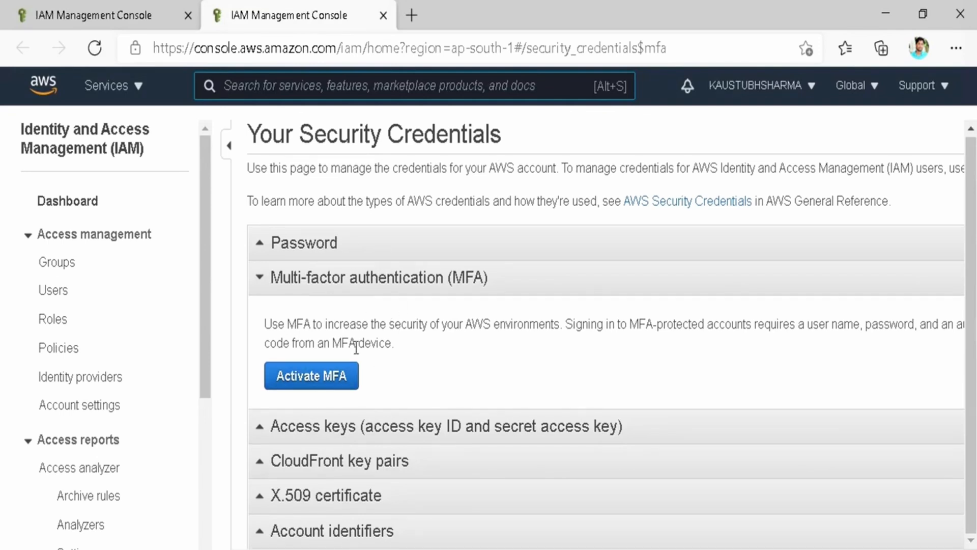
left_click(312, 385)
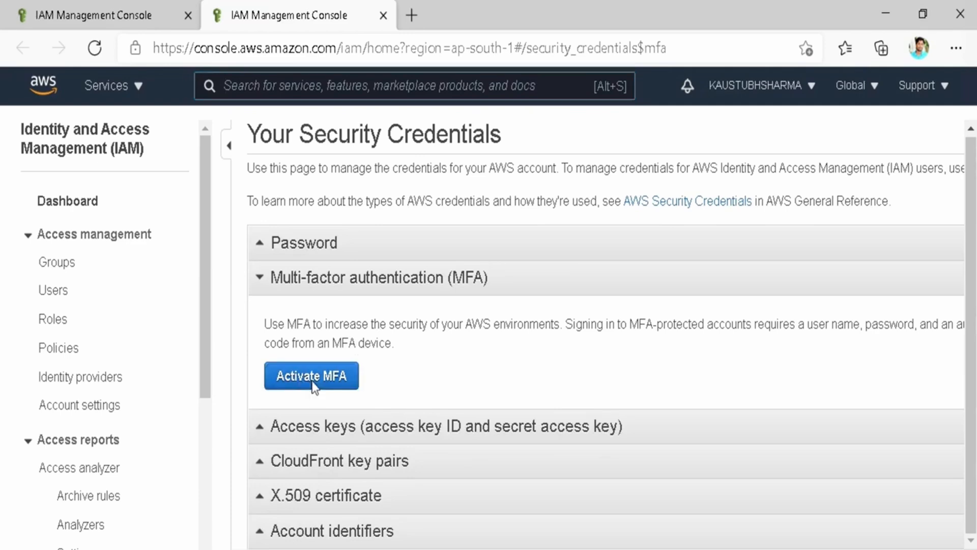
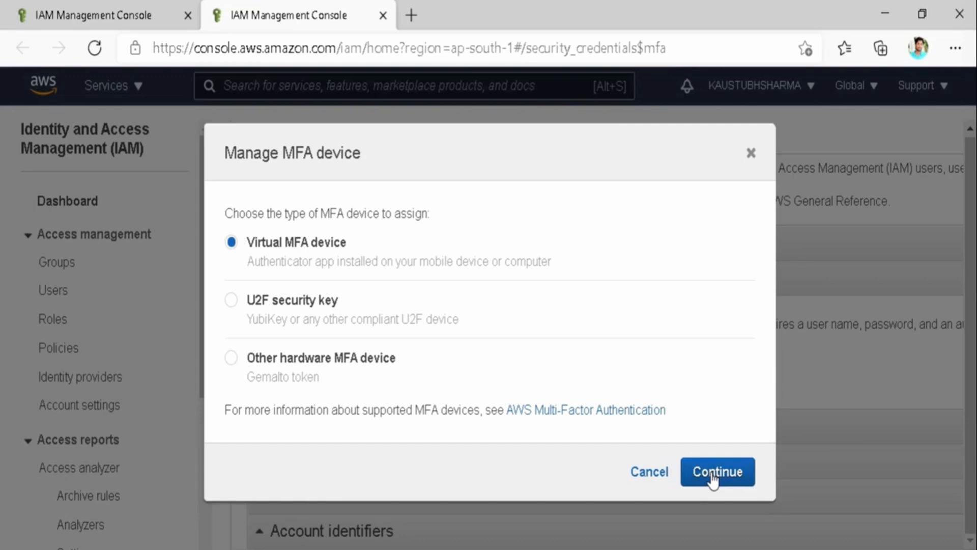
Choose a virtual MFA device for the root account and check the compatible authenticator apps list.
left_click(712, 472)
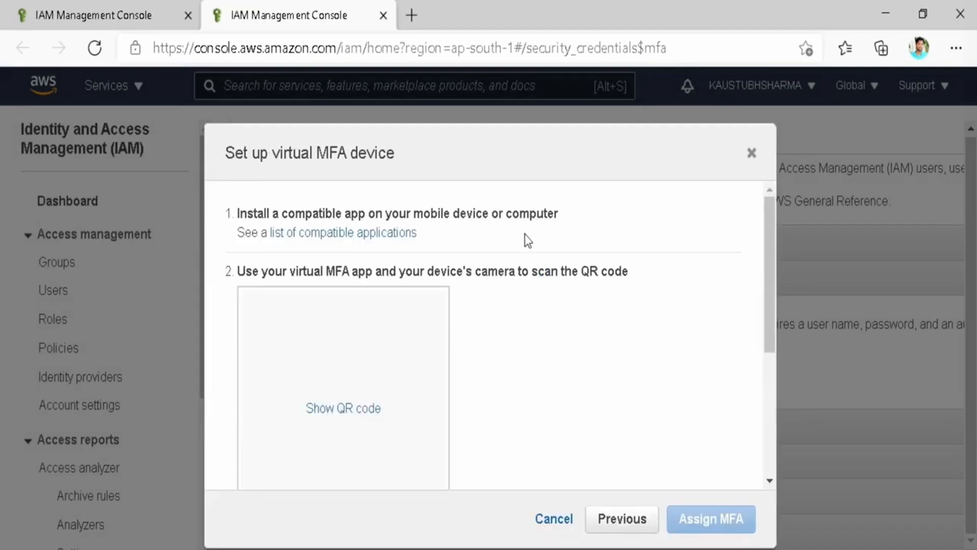
scroll(524, 239, "down", 1)
left_click(383, 216)
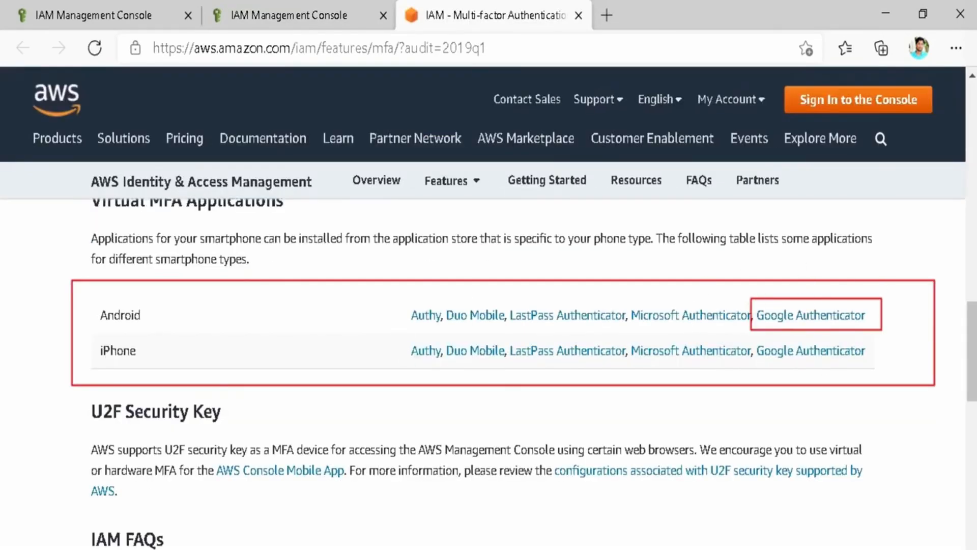
left_click(336, 2)
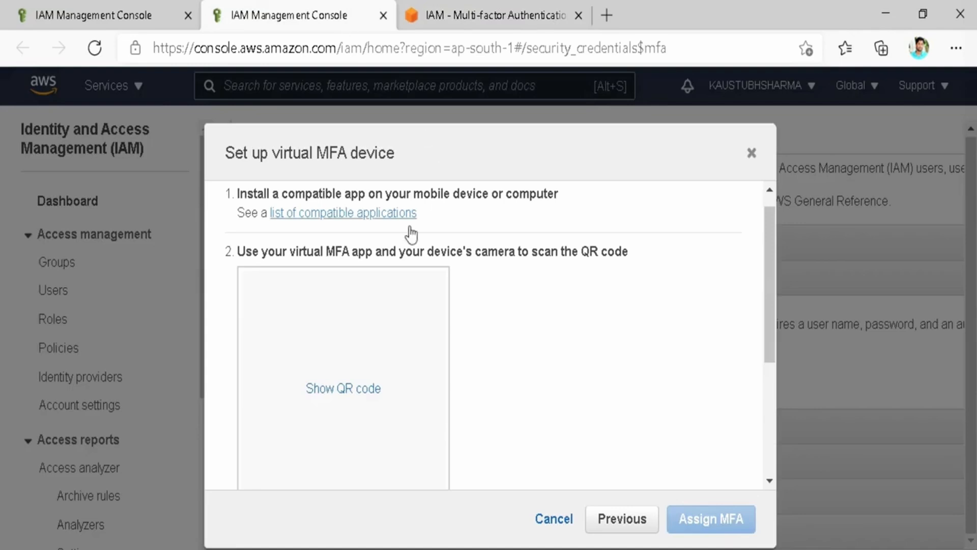
scroll(467, 298, "down", 2)
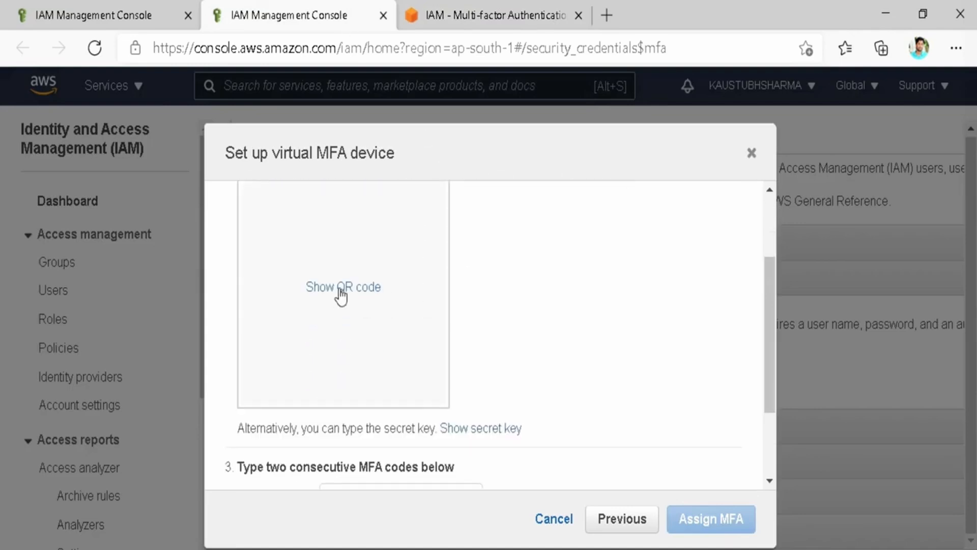
Show the QR code, enter two consecutive authenticator codes and assign the virtual MFA device.
left_click(340, 290)
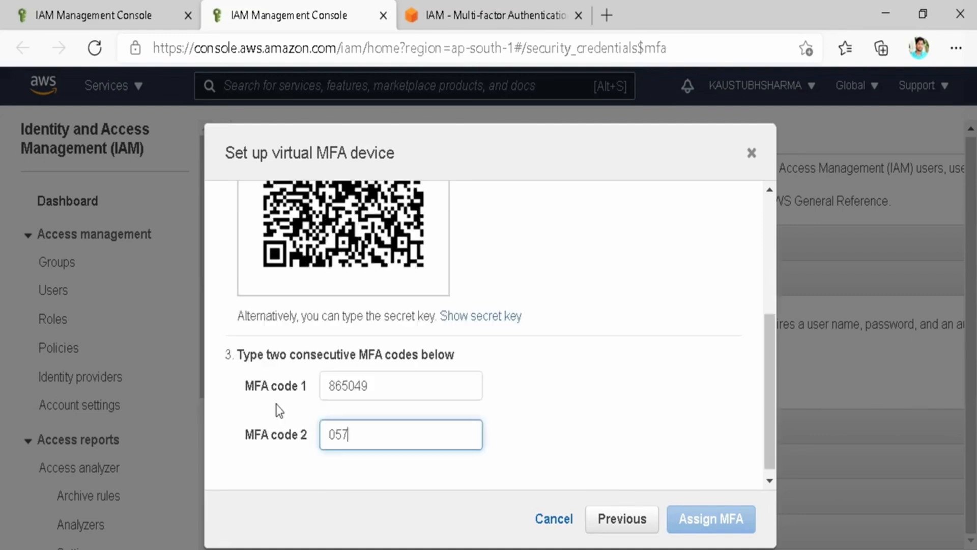
type("446")
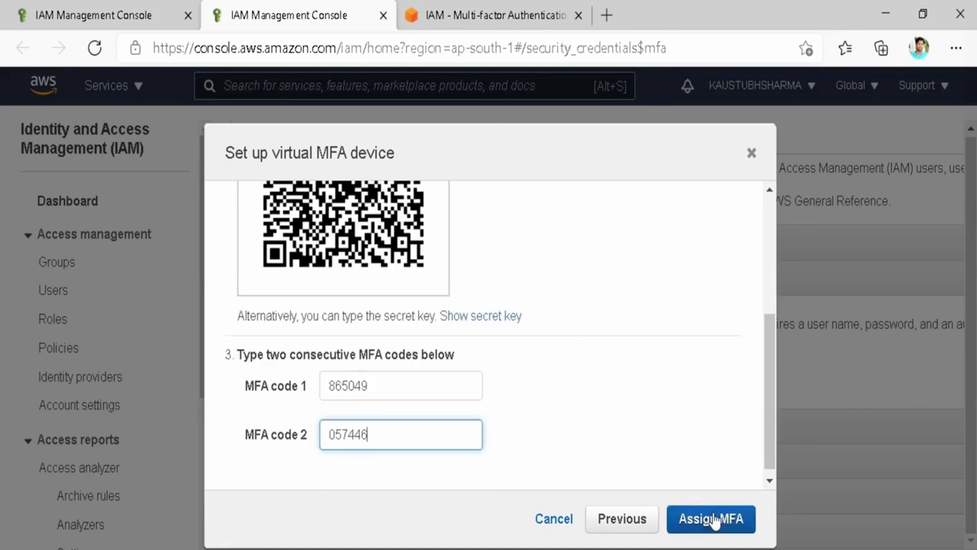
left_click(714, 519)
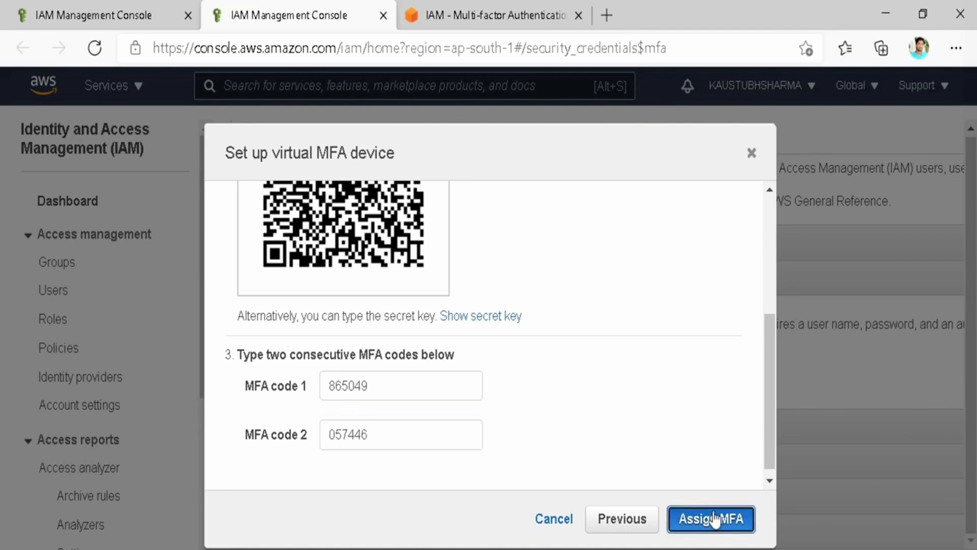
left_click_drag(235, 196, 574, 255)
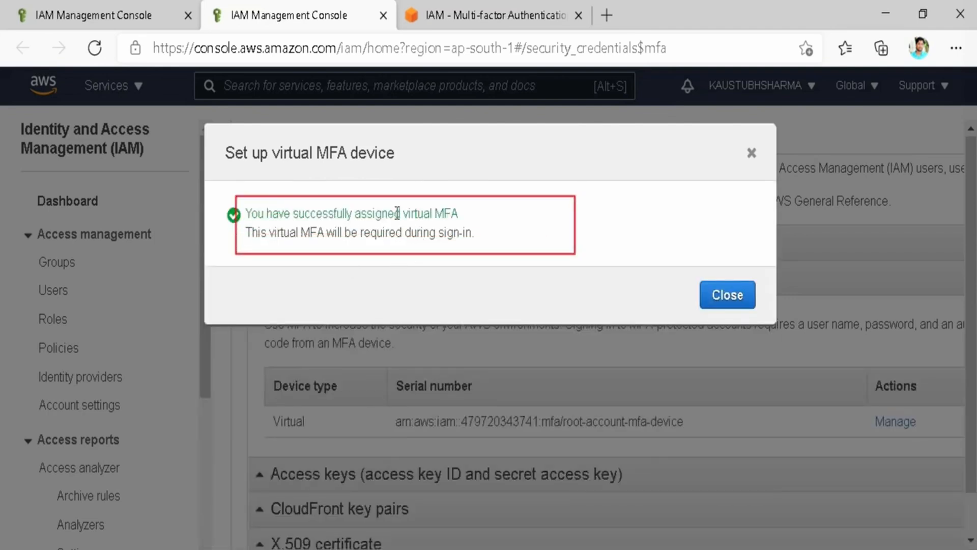
Dismiss the MFA success message and annotate access keys: 'Used to make programmtic calls from CLI, SDKs or direct API calls.'.
left_click(727, 296)
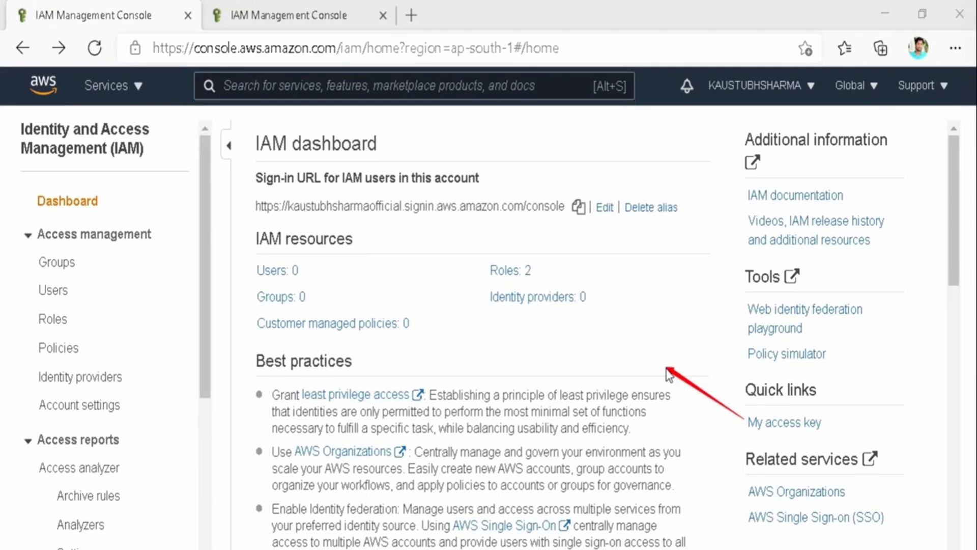
left_click(433, 311)
type("Used t")
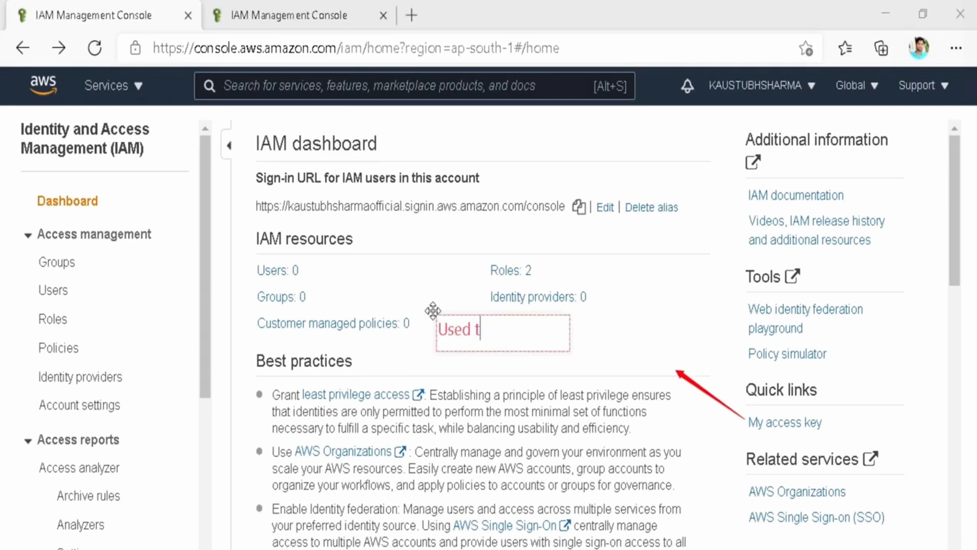
type("o make programmtic calls from CLI, SDKs or direct API calls.")
key("Escape")
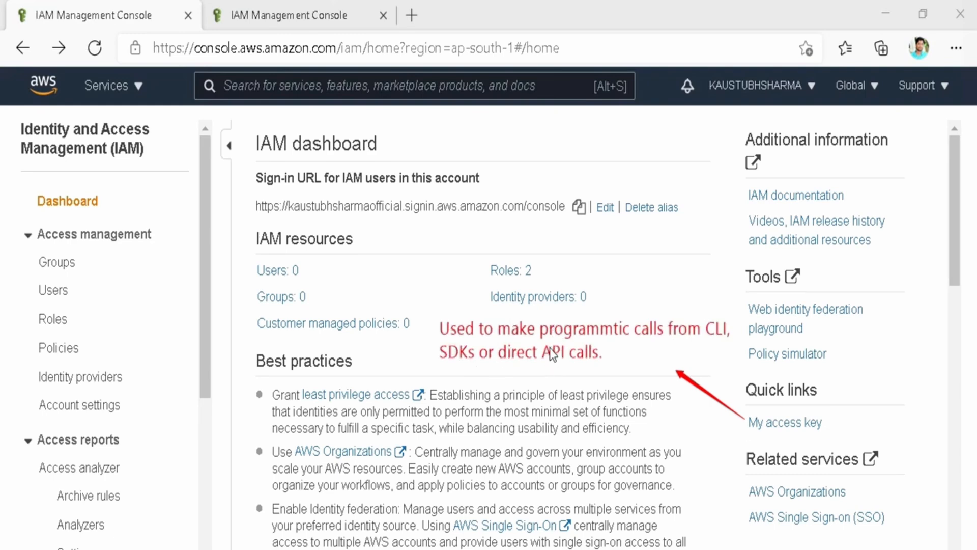
Add the annotation 'Only 2 access keys at a time.'.
left_click(743, 421)
left_click_drag(638, 371, 657, 368)
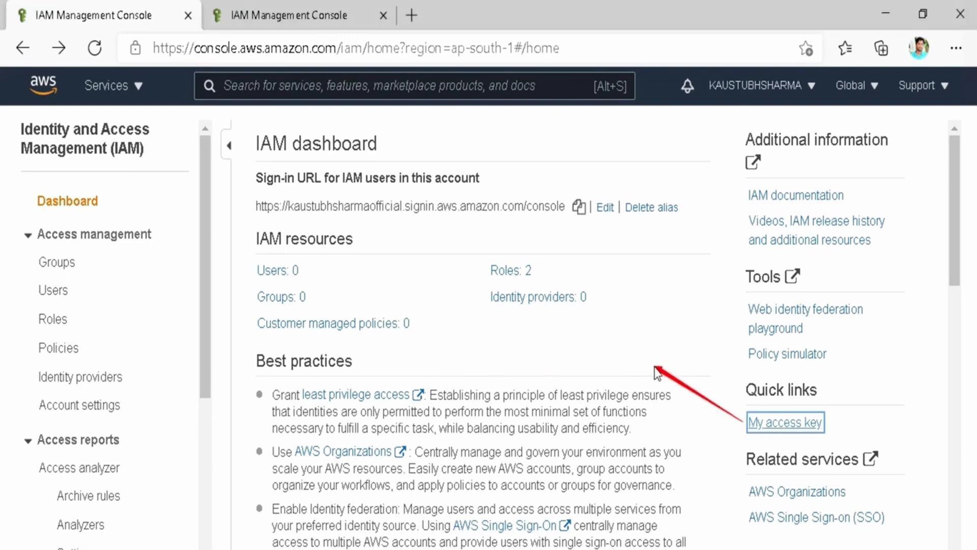
left_click(448, 336)
type("Only 2 access keys at a time.")
key("Escape")
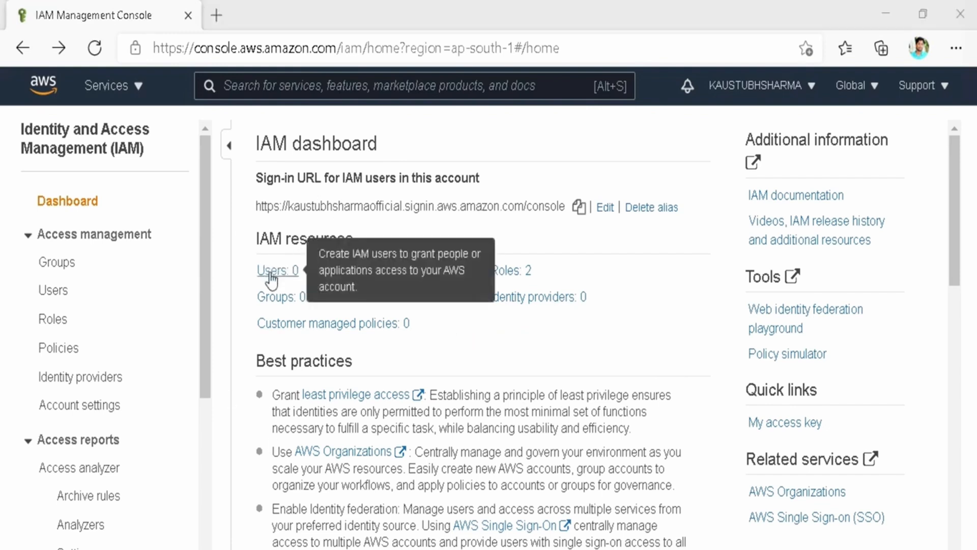
From the Users list, start adding a user named I-AM-KAUSTUBH.
left_click(270, 274)
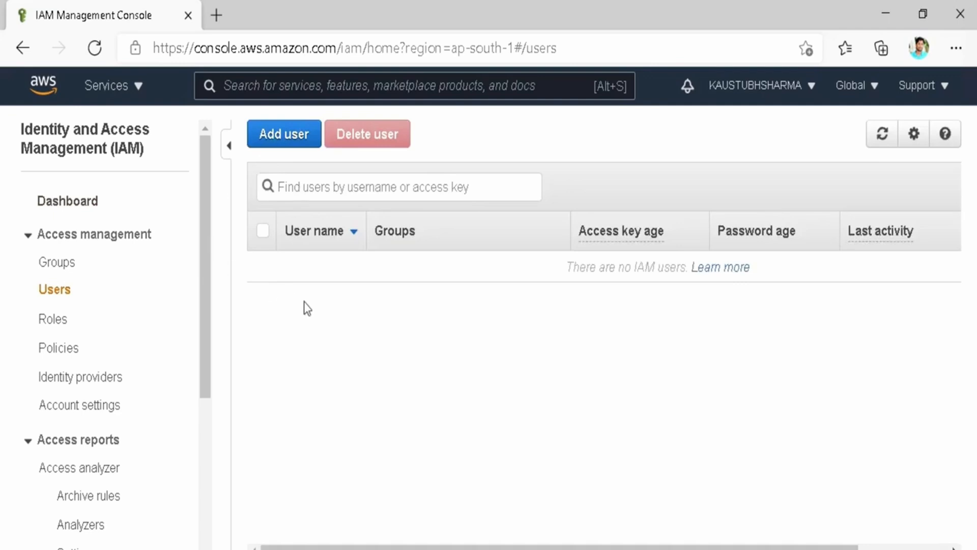
left_click(275, 147)
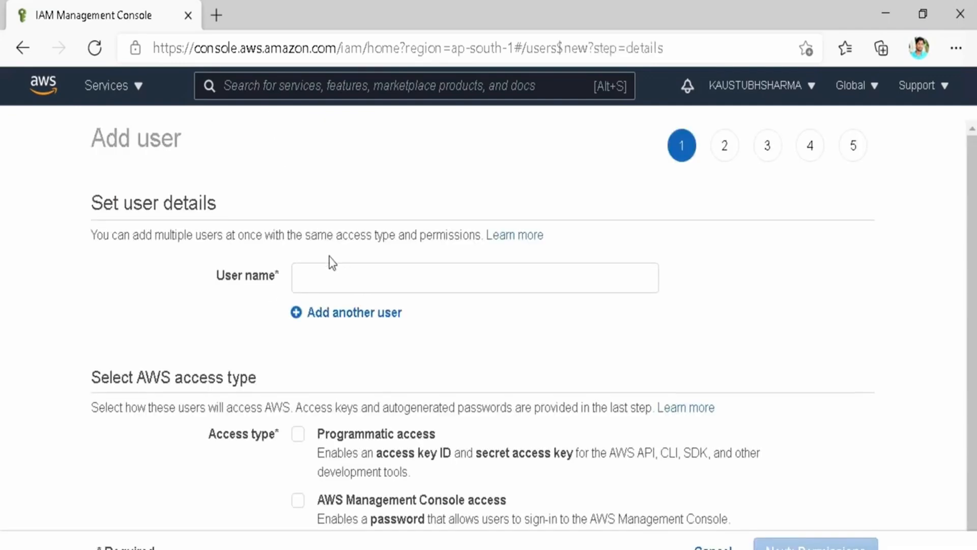
left_click(330, 273)
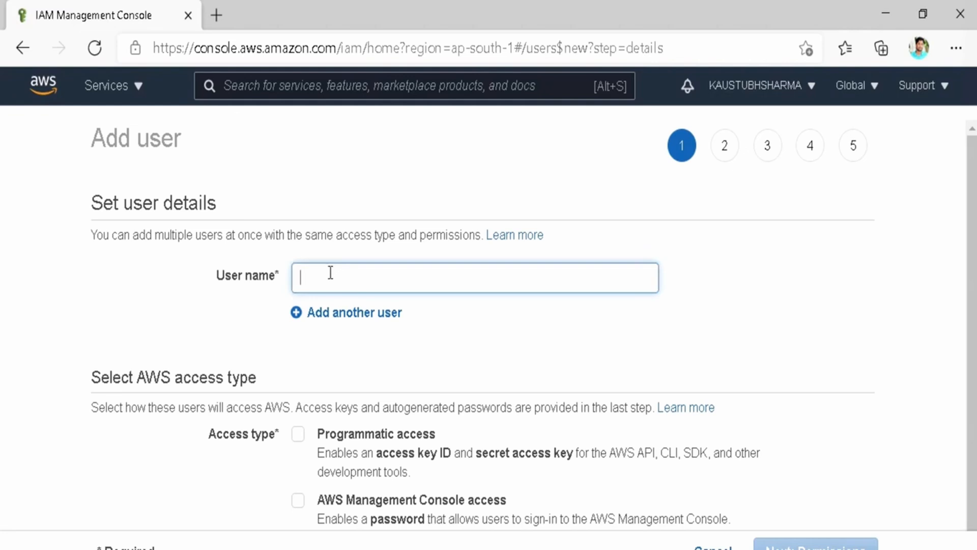
type("I-AM-KAUSTUBH")
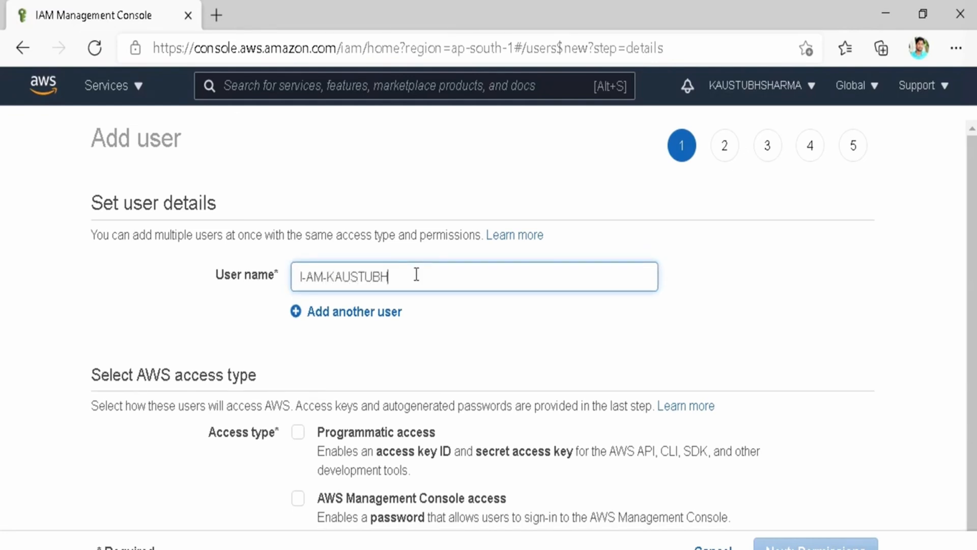
left_click(446, 321)
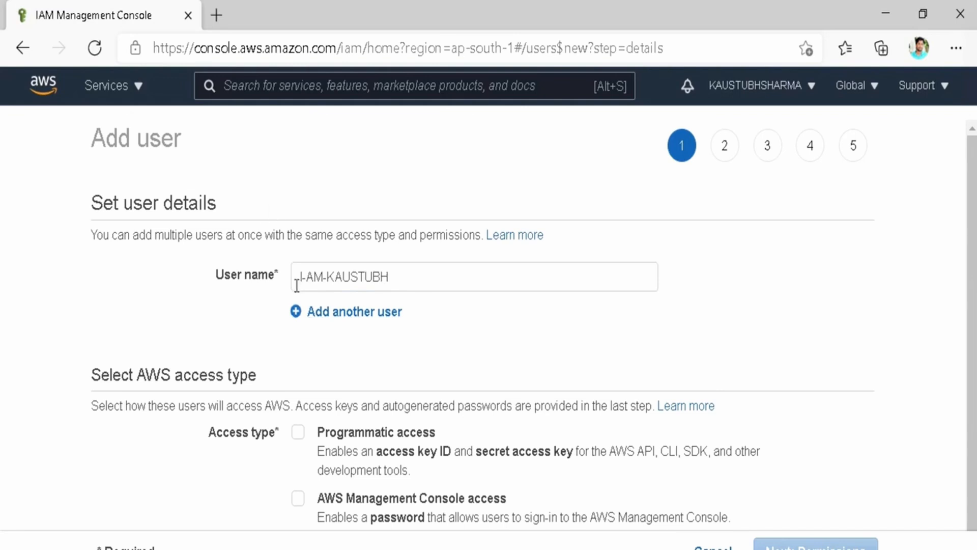
scroll(374, 394, "down", 1)
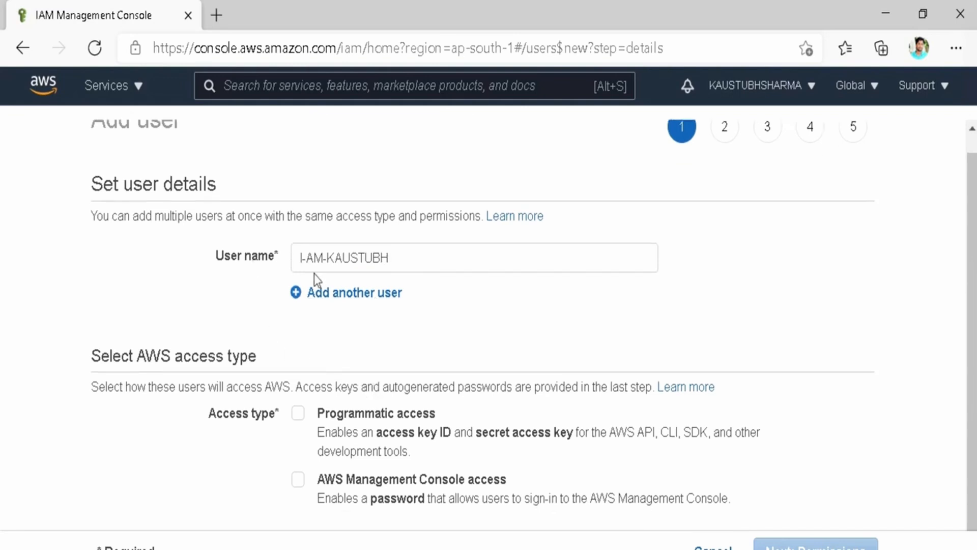
Remove the extra empty user-name row, zoom in, and enable Programmatic access.
left_click(320, 292)
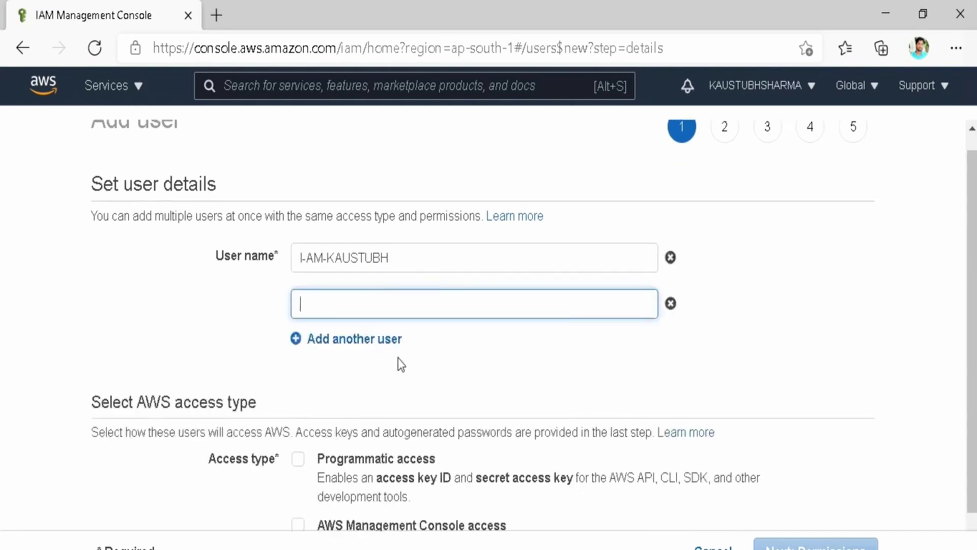
left_click(670, 304)
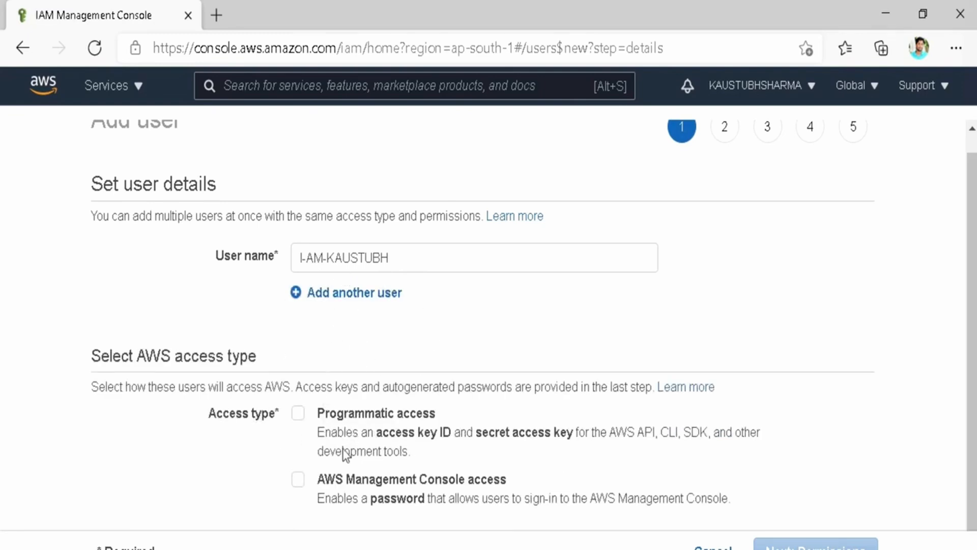
key("ctrl+plus")
left_click_drag(707, 400, 446, 427)
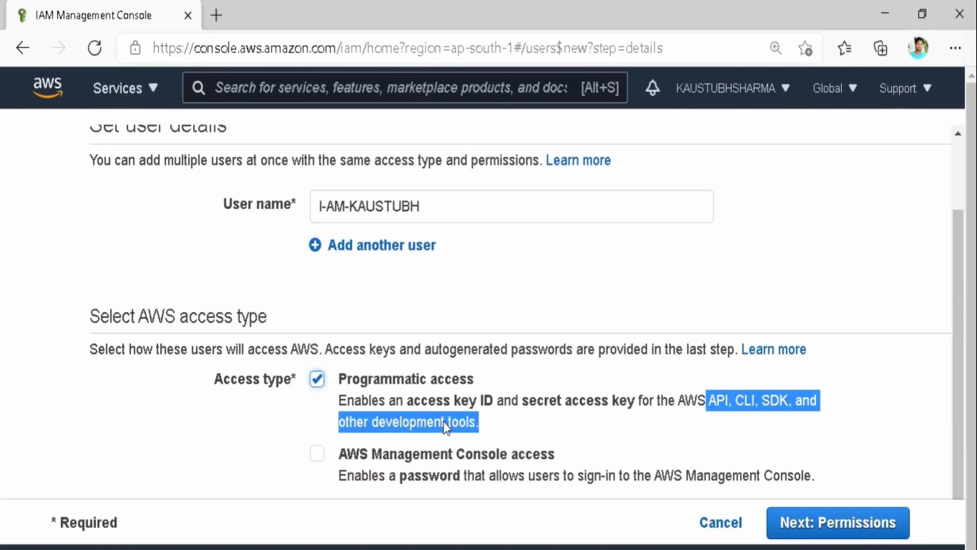
Enable console access with an autogenerated password and proceed to Permissions.
left_click(444, 425)
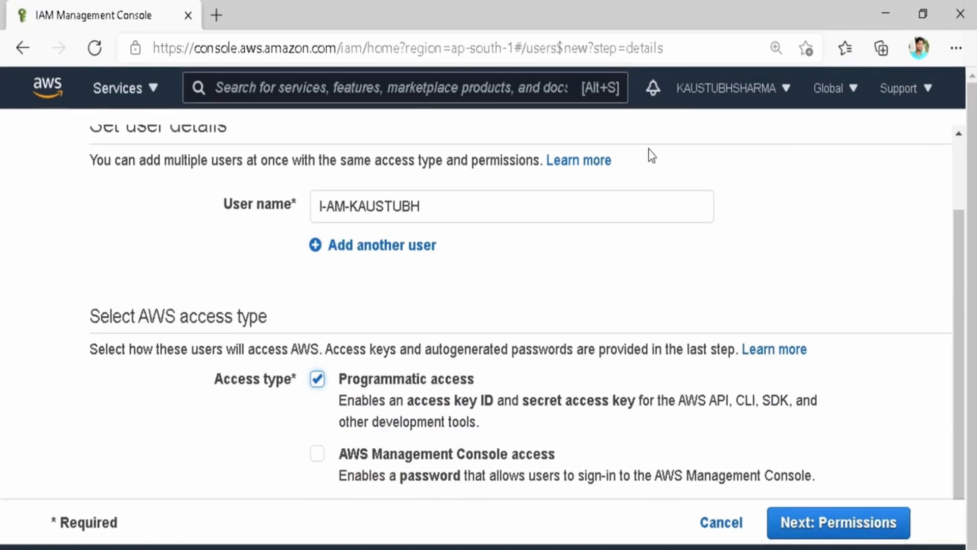
left_click(318, 455)
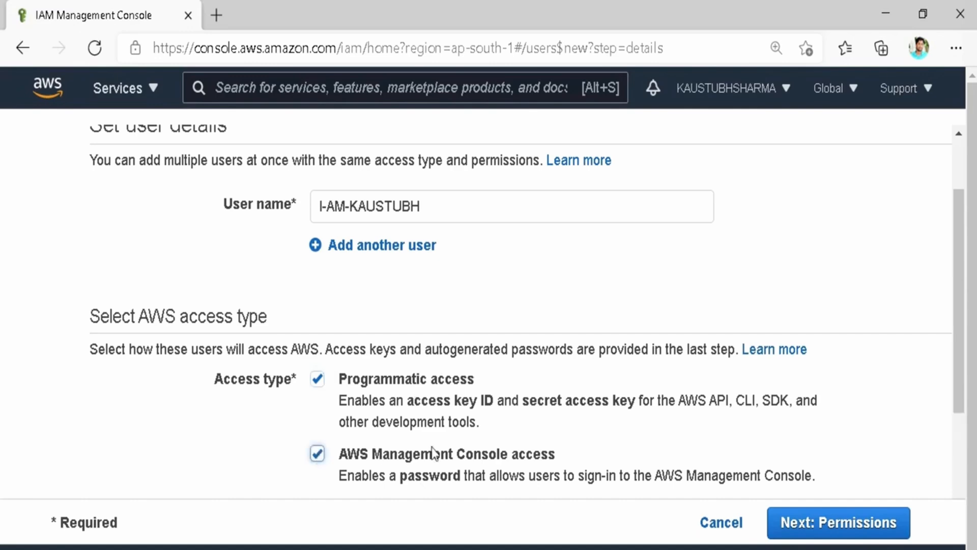
scroll(458, 443, "down", 3)
scroll(463, 440, "down", 2)
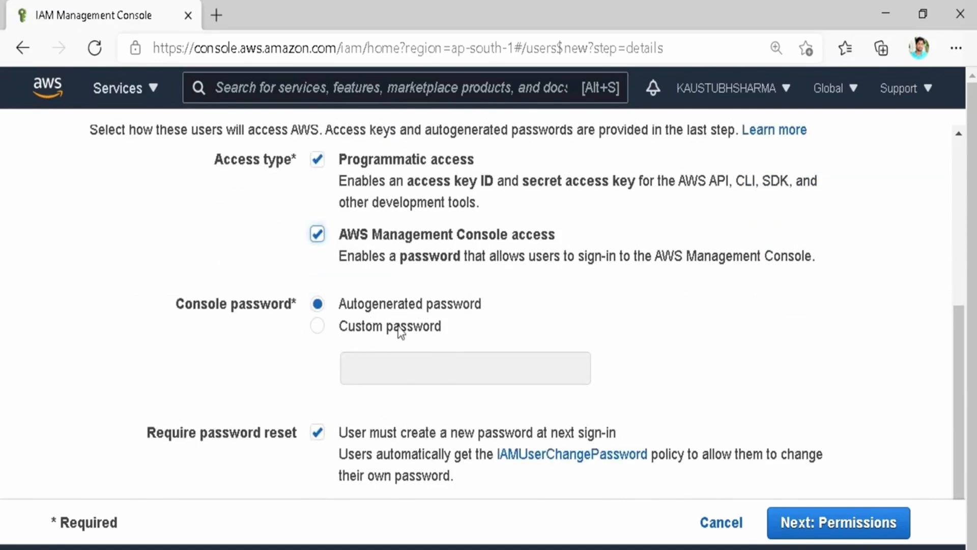
left_click(320, 333)
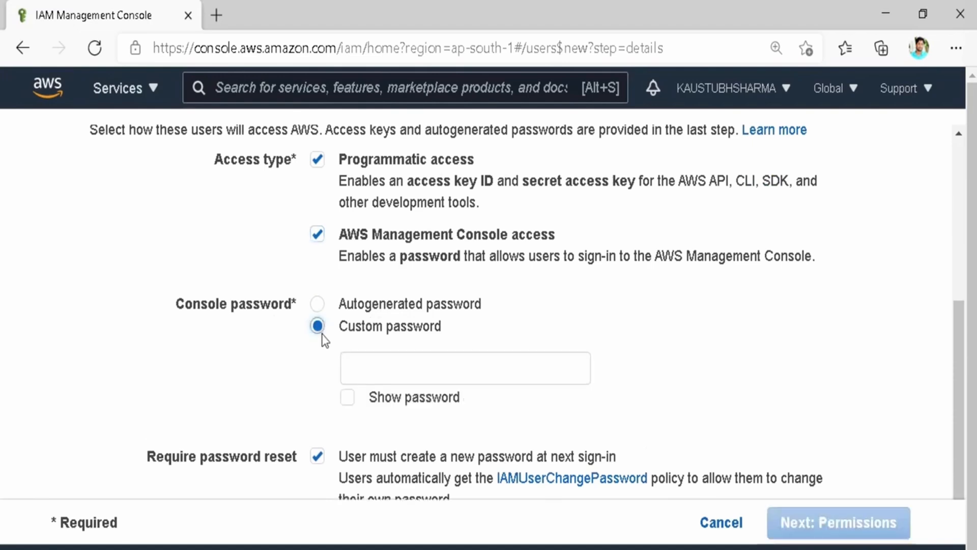
left_click(317, 310)
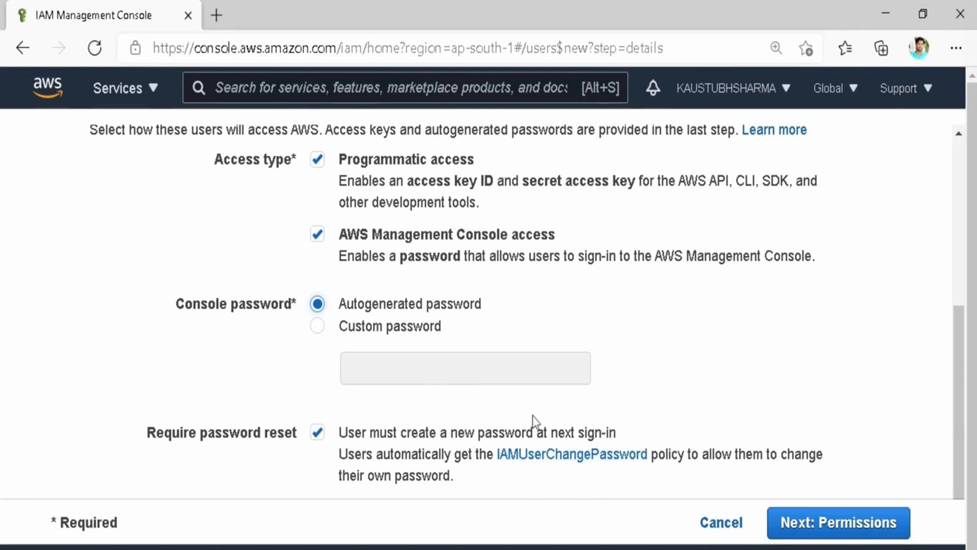
scroll(580, 466, "down", 1)
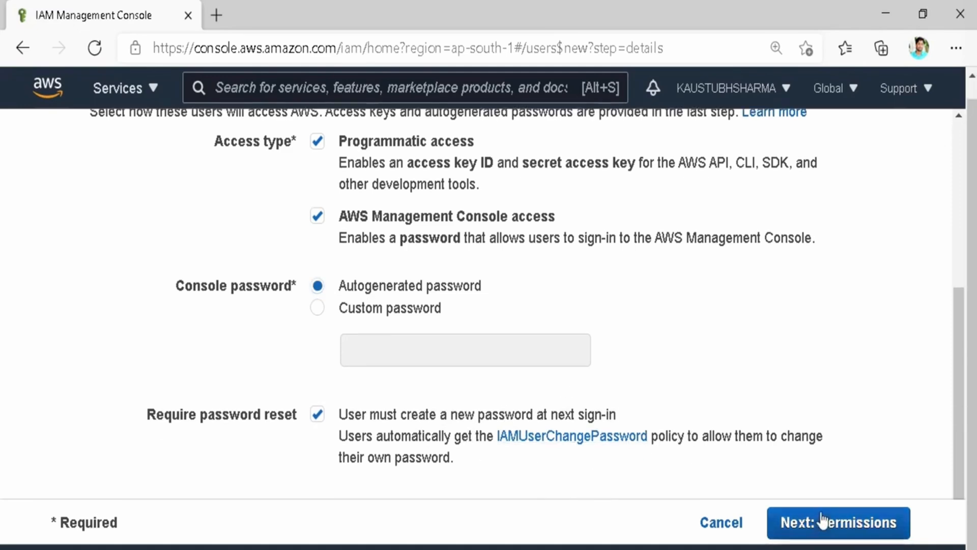
left_click(822, 521)
Attach the existing AdministratorAccess policy directly to I-AM-KAUSTUBH and proceed to Tags.
scroll(246, 325, "down", 2)
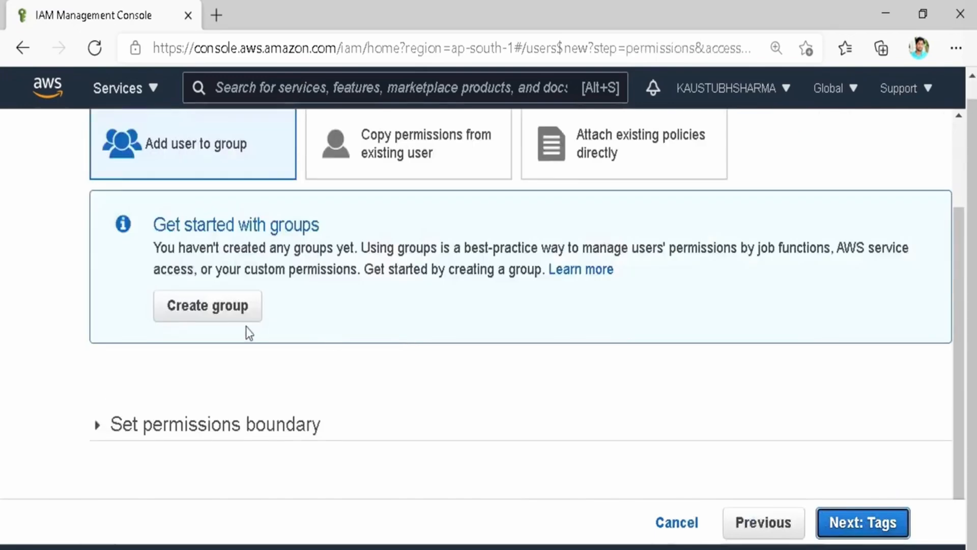
scroll(246, 326, "up", 2)
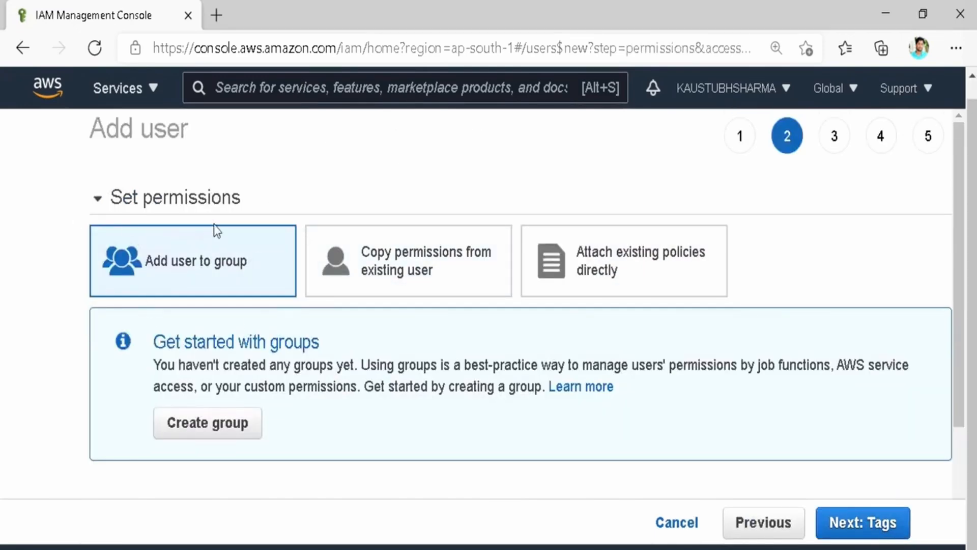
scroll(204, 272, "down", 2)
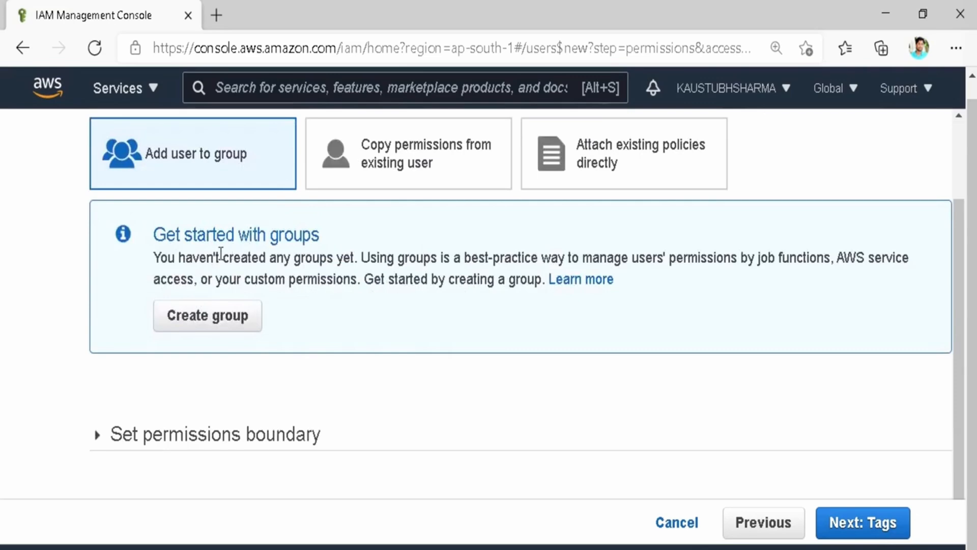
scroll(221, 252, "up", 1)
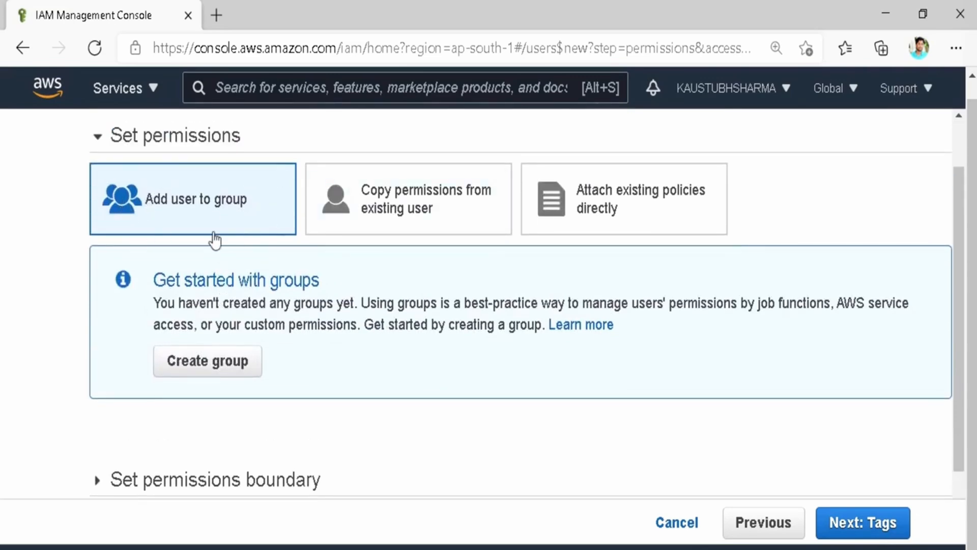
left_click(402, 192)
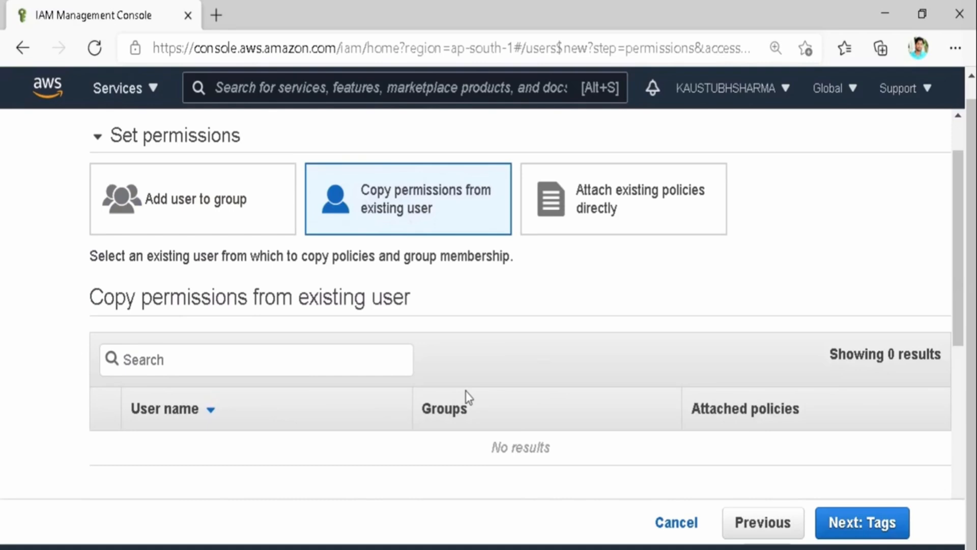
left_click(634, 195)
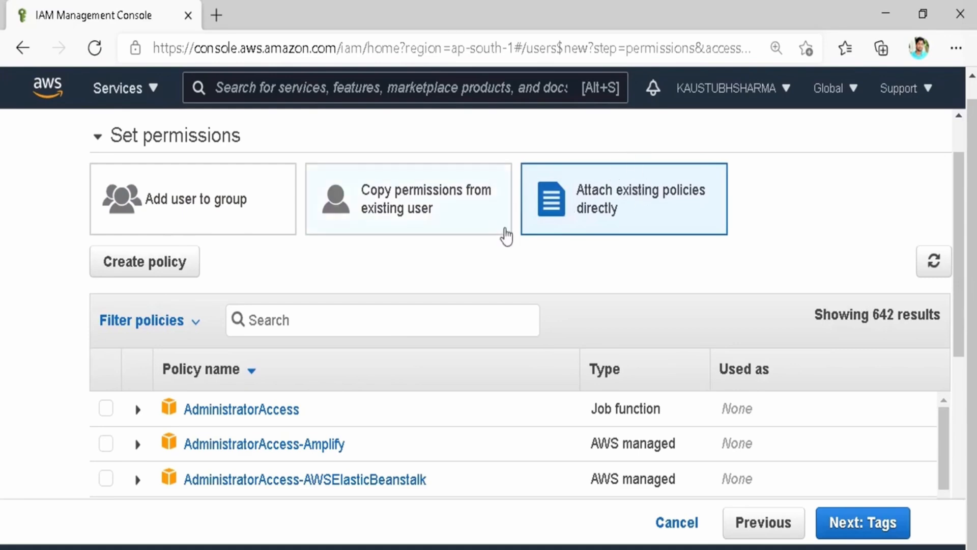
left_click(106, 411)
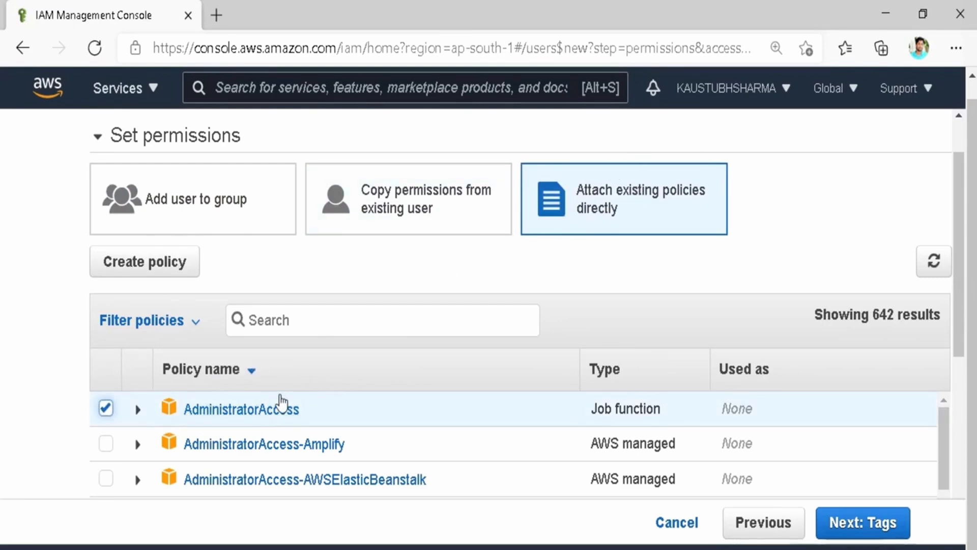
scroll(376, 424, "down", 1)
scroll(377, 424, "down", 2)
scroll(377, 424, "up", 2)
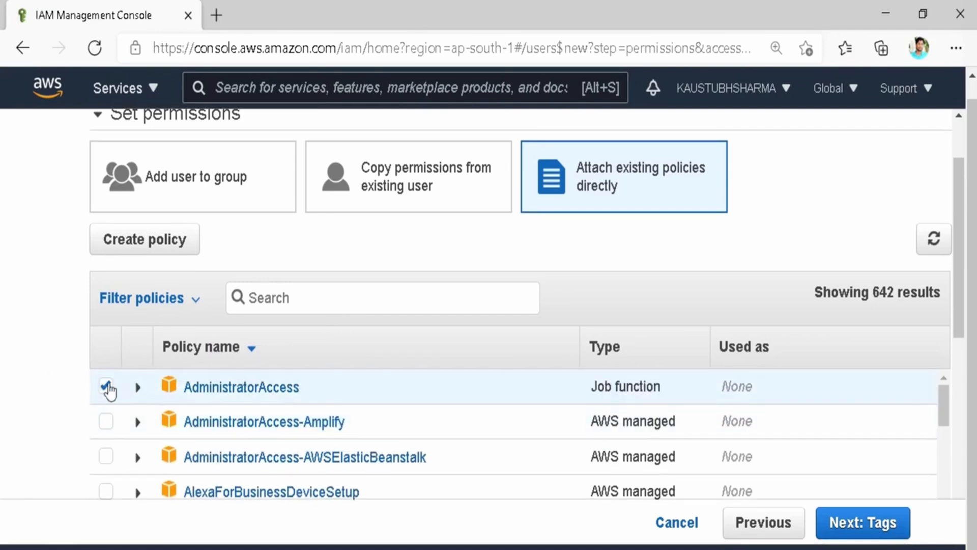
left_click(888, 523)
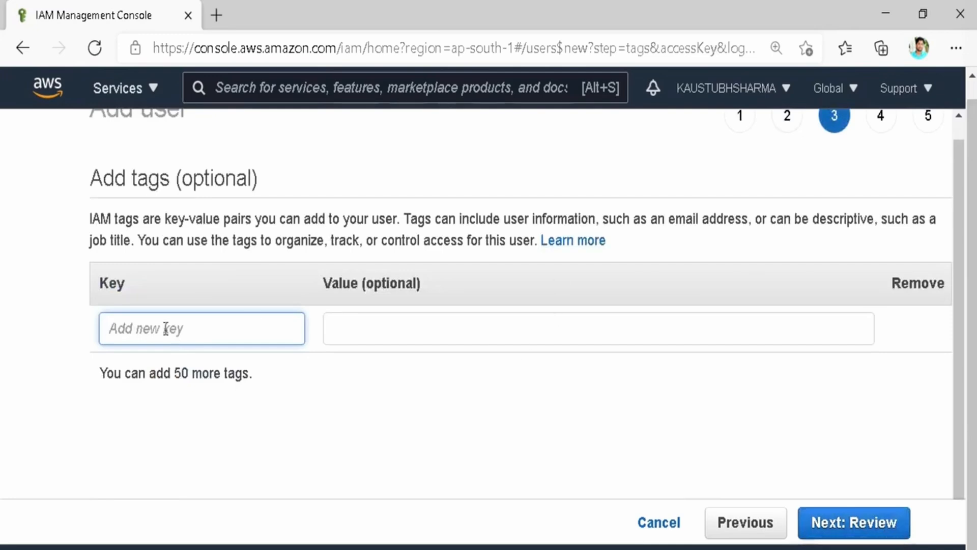
Discard the started 'Emai' tag row, leaving no tags, and go to Review.
type("Email")
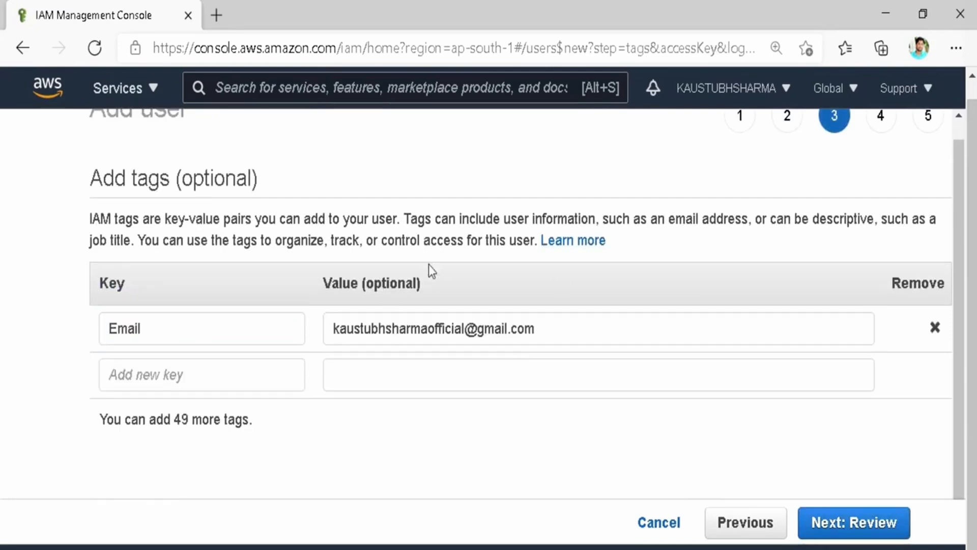
left_click(937, 330)
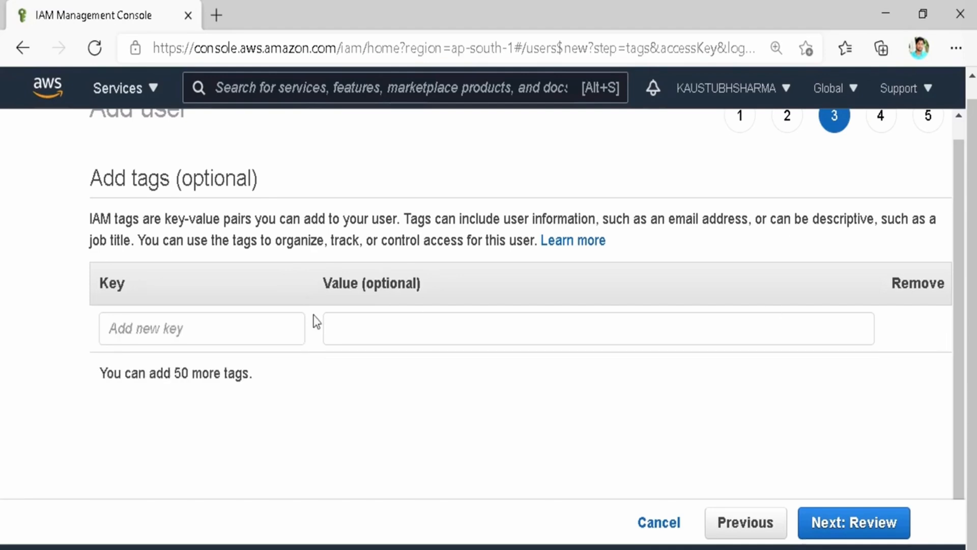
left_click(845, 525)
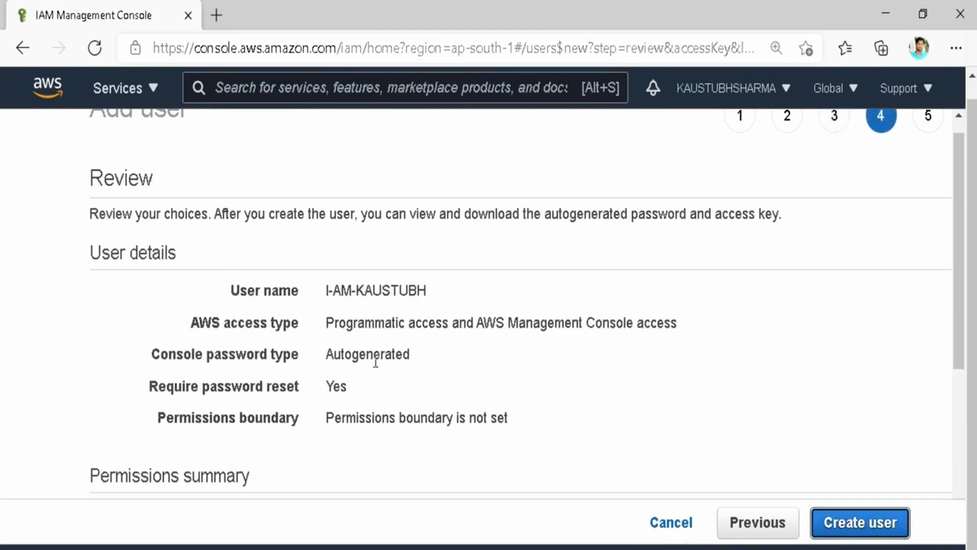
Verify I-AM-KAUSTUBH's access types, password setting and AdministratorAccess policy, then create the user.
scroll(375, 361, "down", 1)
scroll(375, 362, "up", 1)
scroll(376, 361, "down", 1)
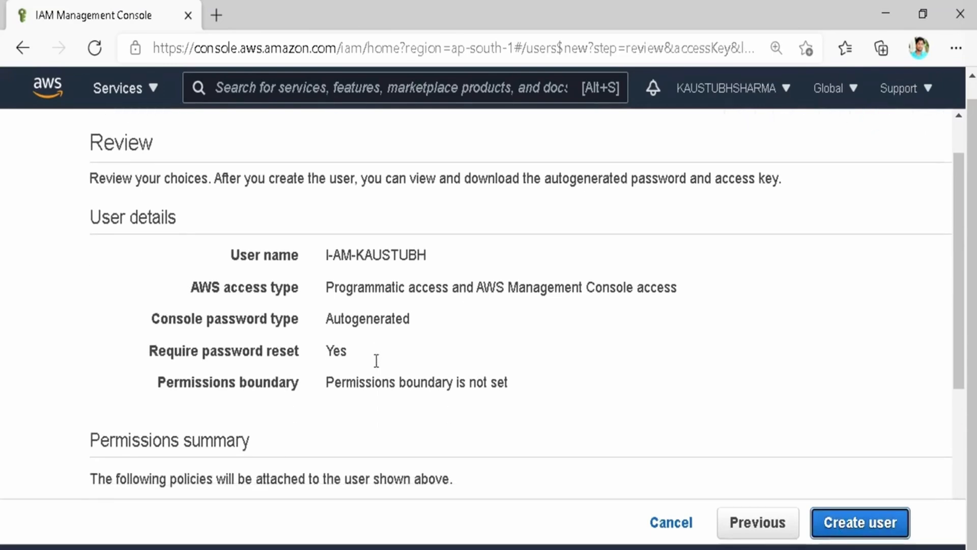
scroll(301, 316, "up", 1)
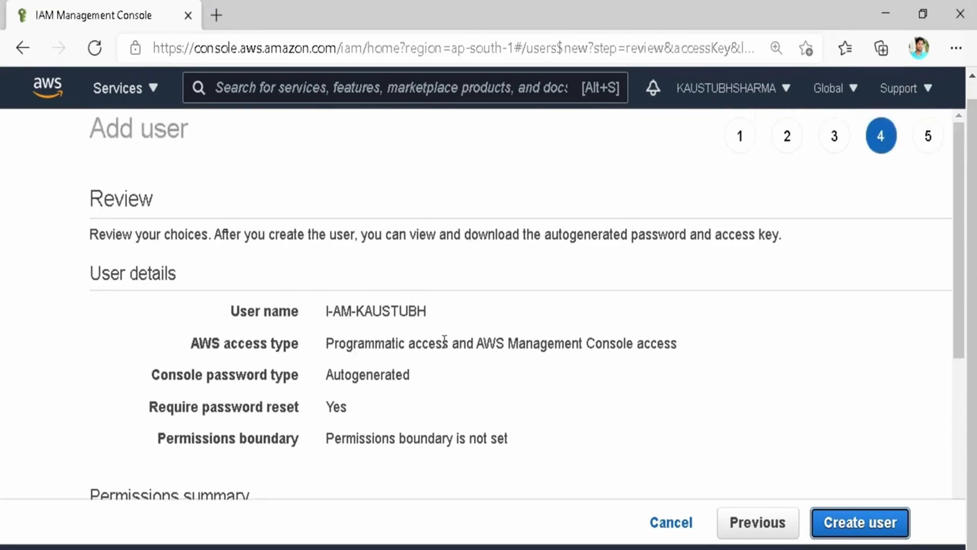
scroll(444, 342, "down", 1)
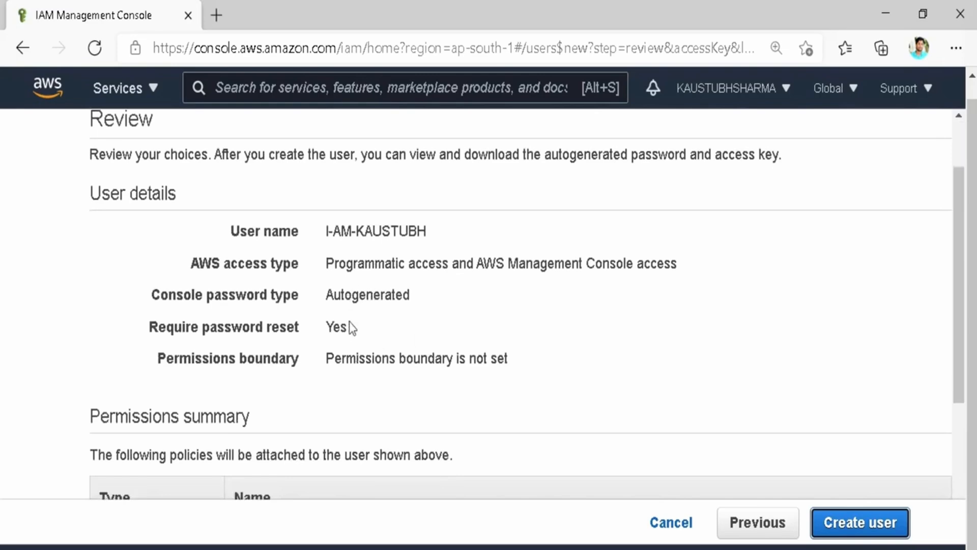
scroll(341, 349, "down", 1)
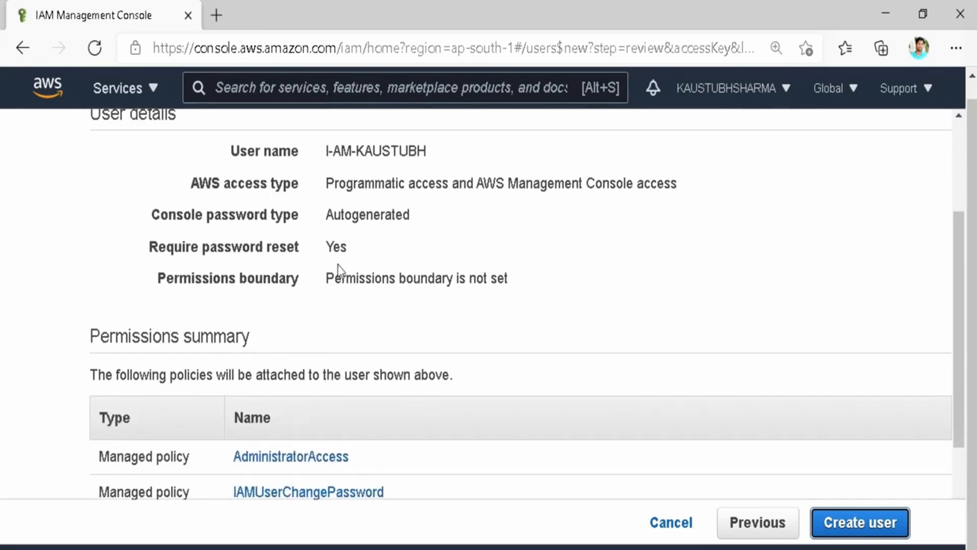
scroll(357, 318, "down", 1)
scroll(358, 311, "up", 3)
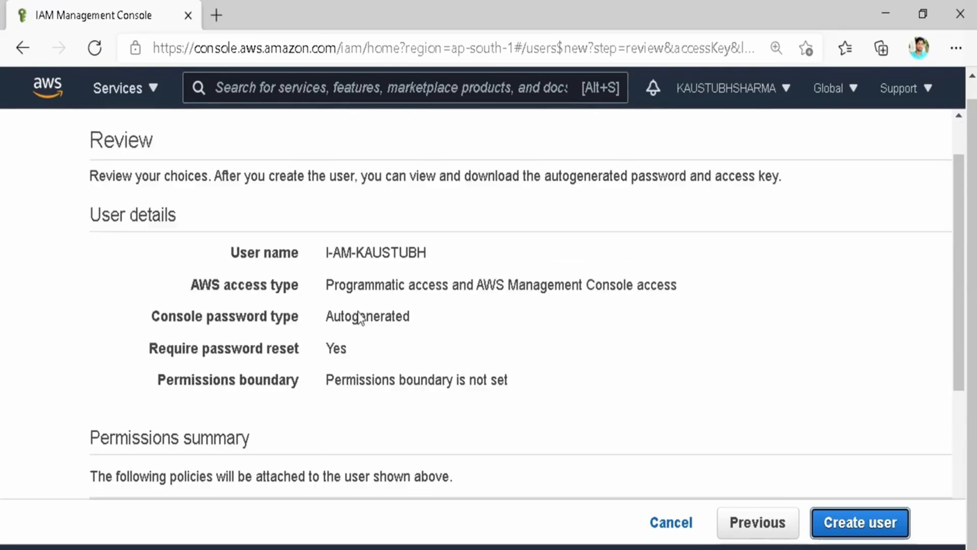
scroll(358, 312, "down", 5)
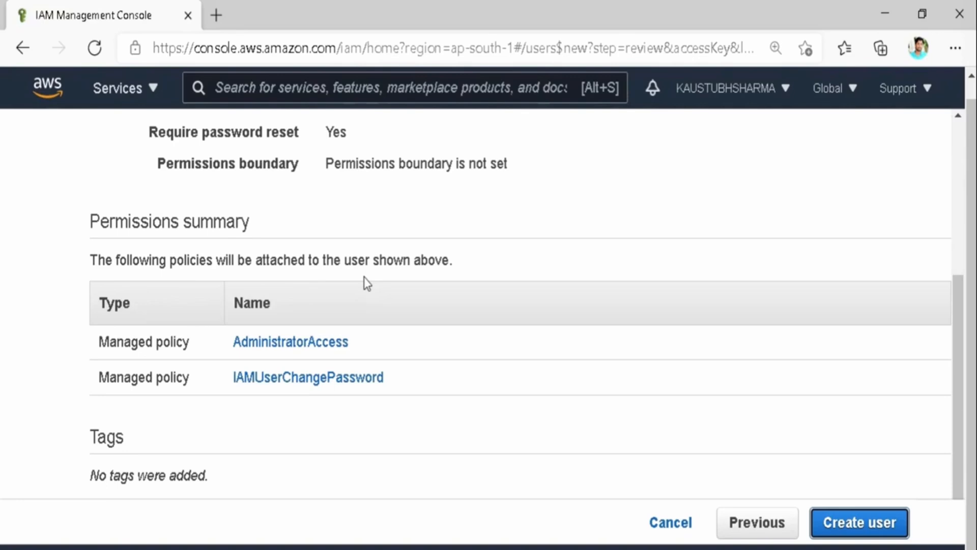
left_click(867, 526)
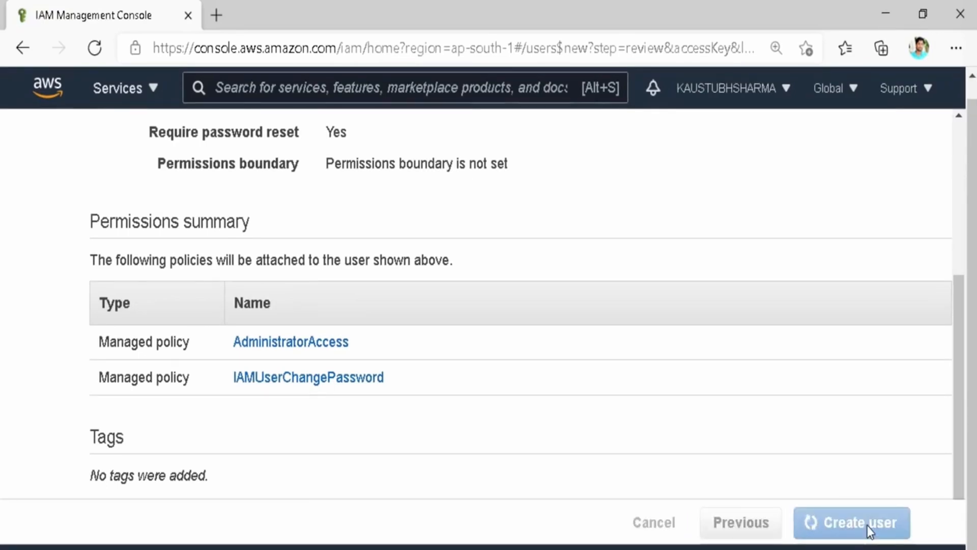
scroll(566, 269, "up", 1)
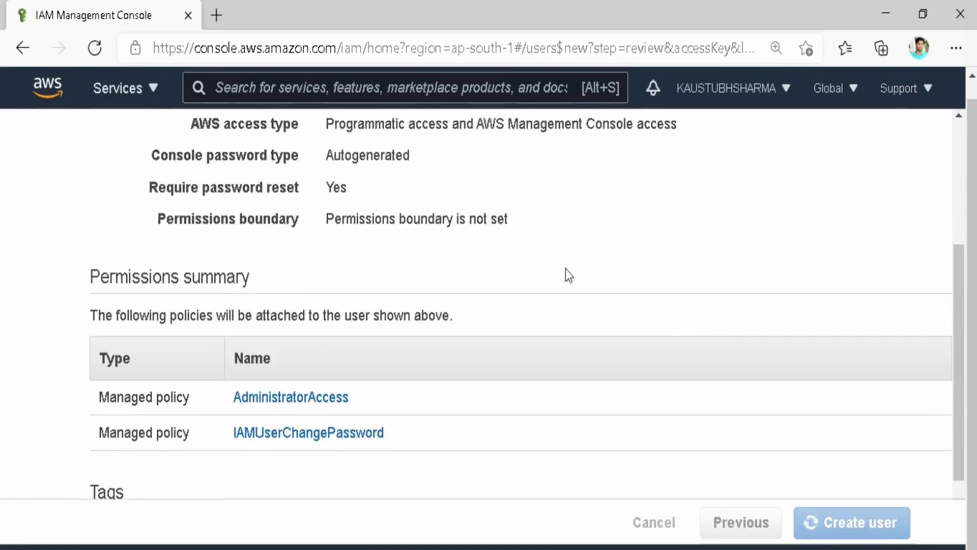
scroll(566, 269, "up", 4)
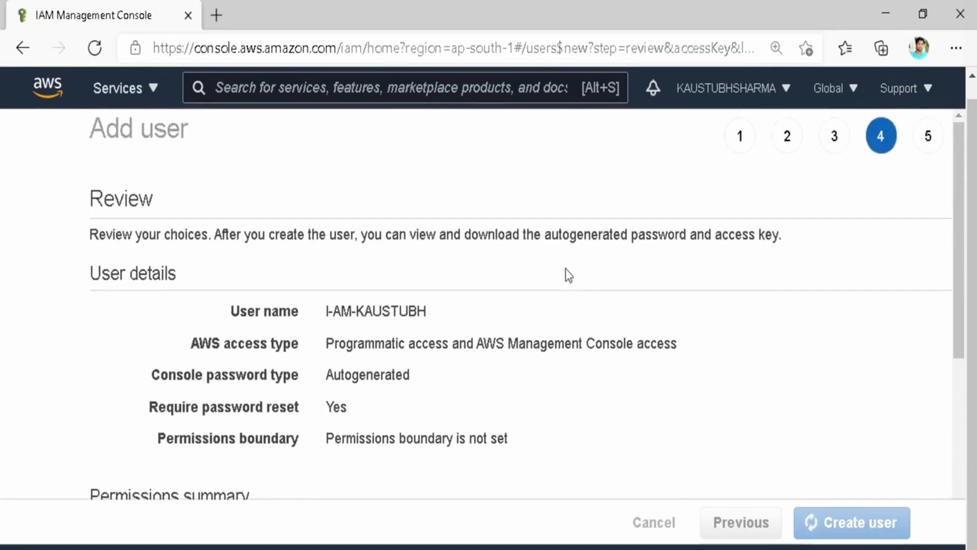
scroll(566, 270, "down", 1)
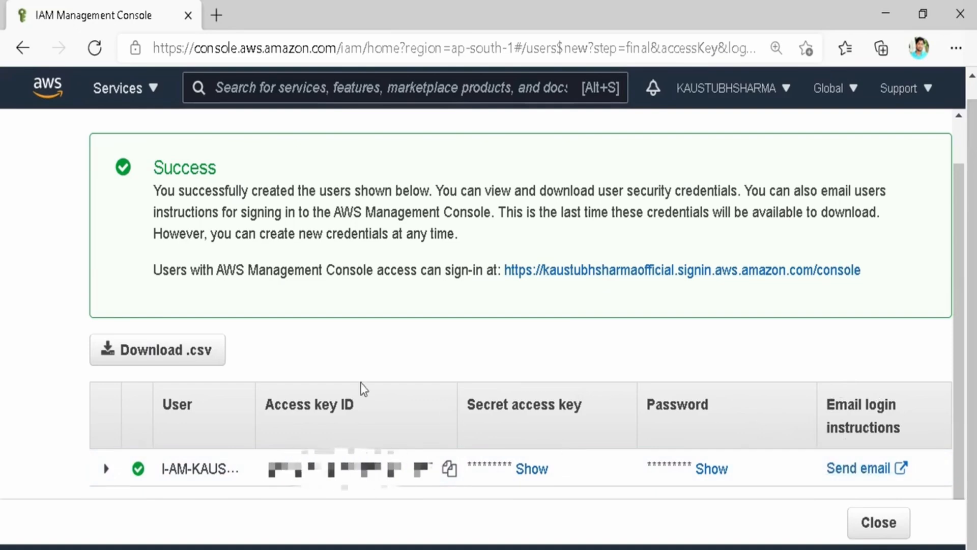
Inspect I-AM-KAUSTUBH's creation details on the success page, then close back to Users.
scroll(393, 311, "down", 1)
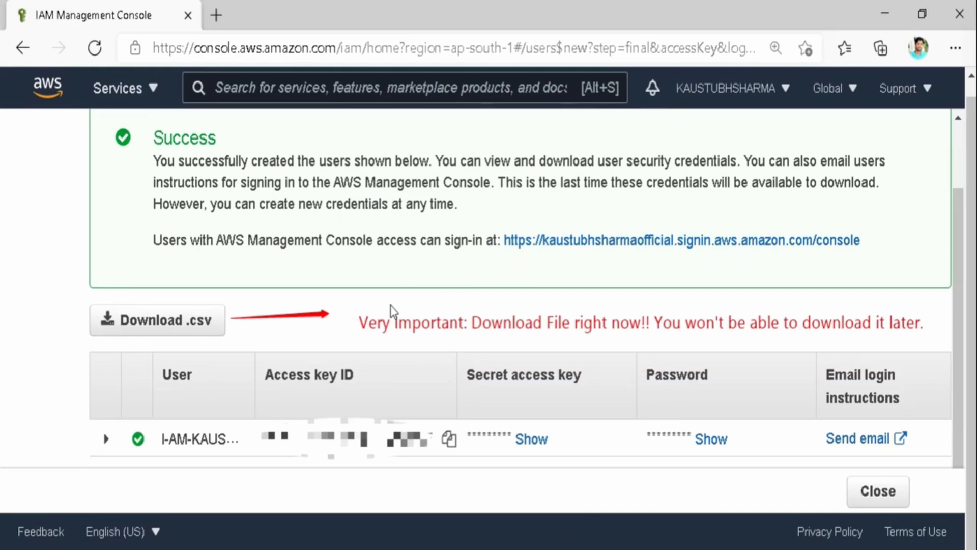
left_click(288, 439)
scroll(288, 417, "down", 5)
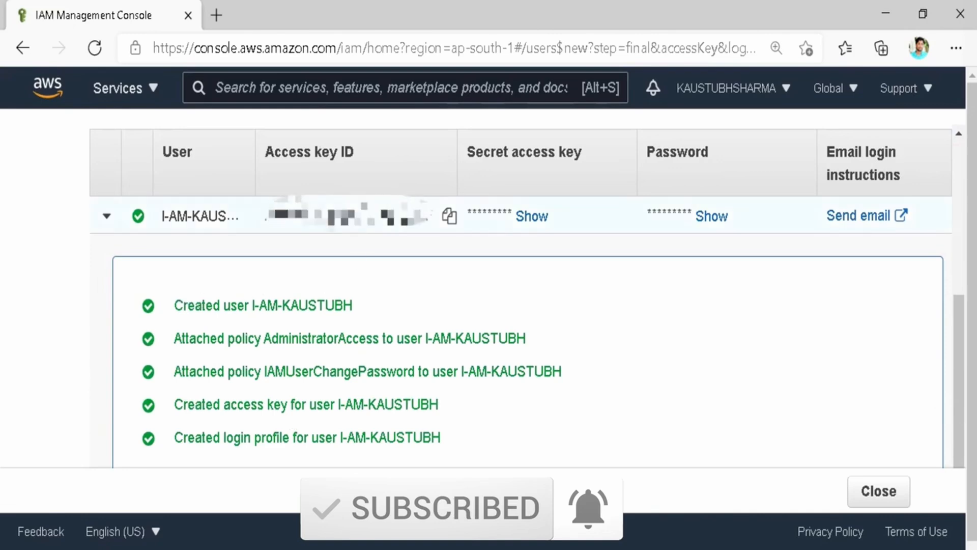
scroll(318, 308, "down", 1)
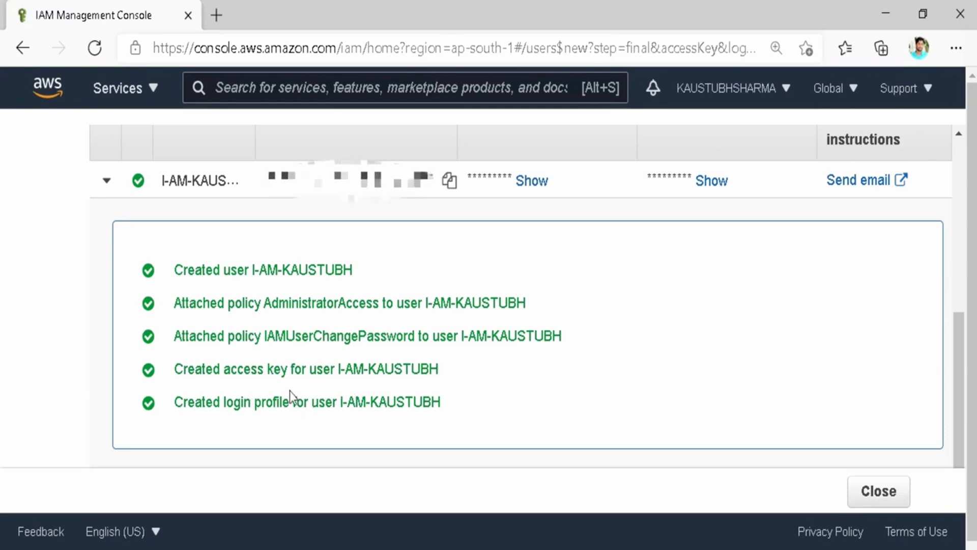
left_click(877, 490)
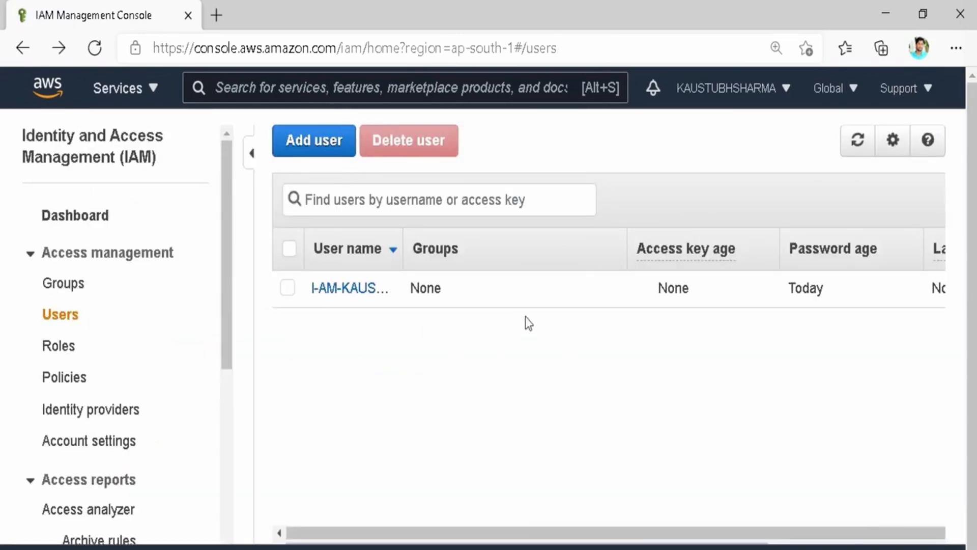
Begin a new IAM group named Admins and move on to its policies.
scroll(511, 357, "right", 2)
scroll(513, 363, "right", 3)
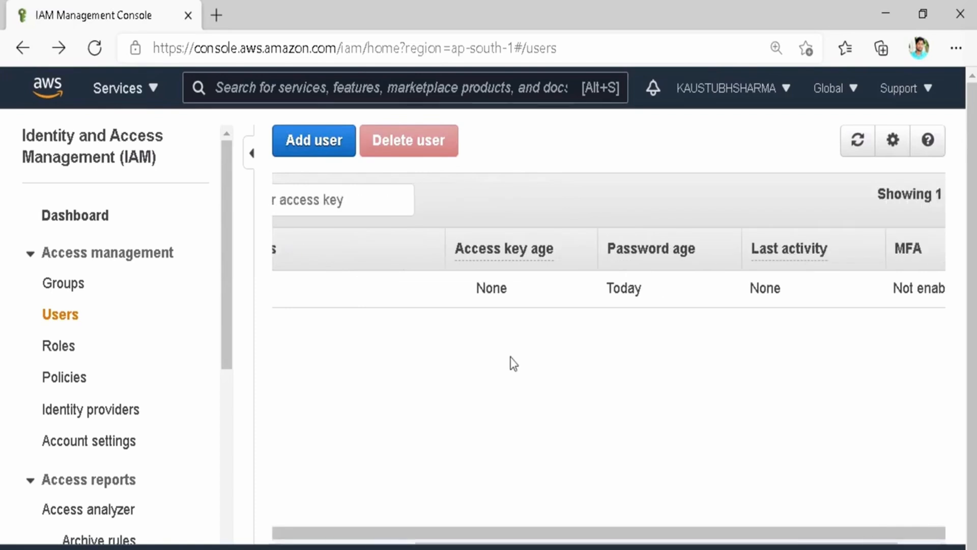
scroll(513, 363, "left", 4)
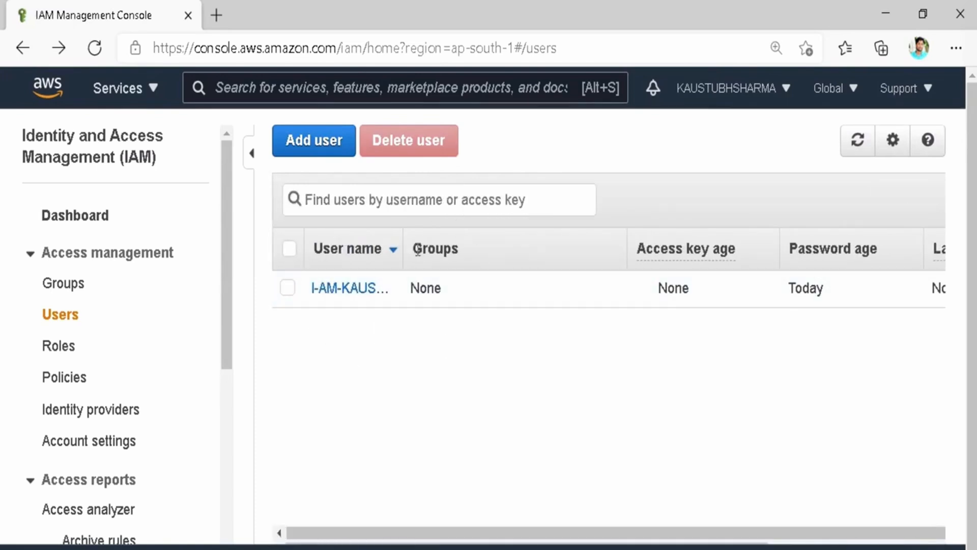
left_click(51, 289)
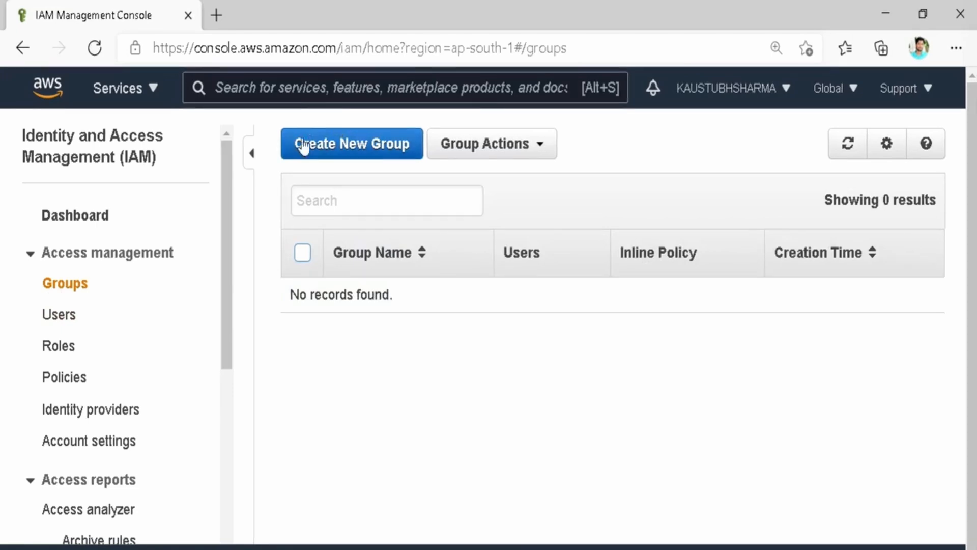
left_click(338, 153)
left_click(454, 232)
type("Admins")
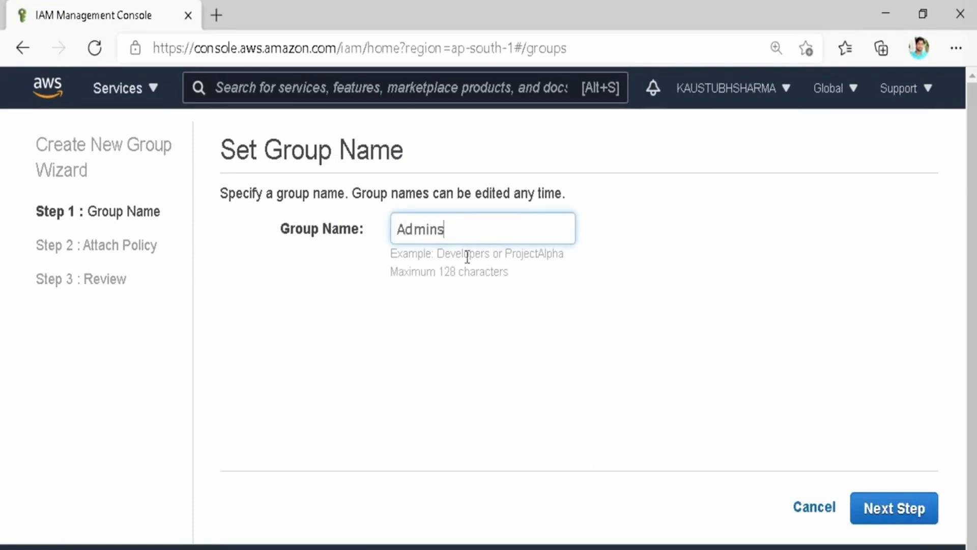
left_click(908, 511)
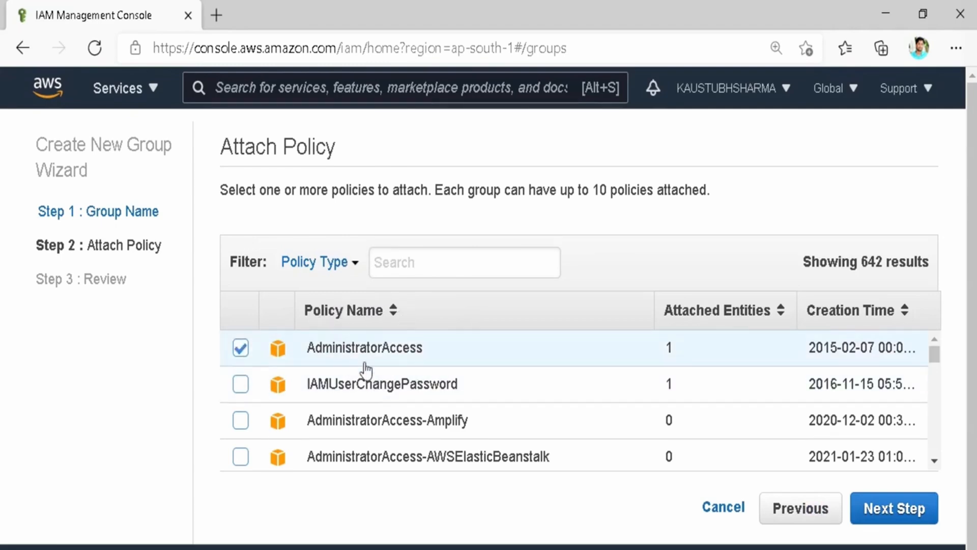
Give Admins the AdministratorAccess and IAMUserChangePassword policies, create it, and return to Users.
left_click(241, 385)
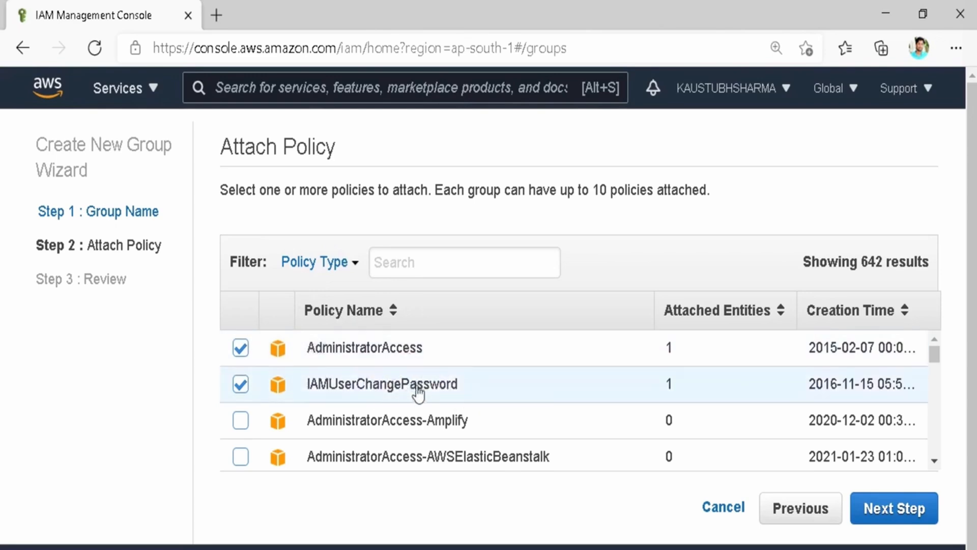
left_click(905, 511)
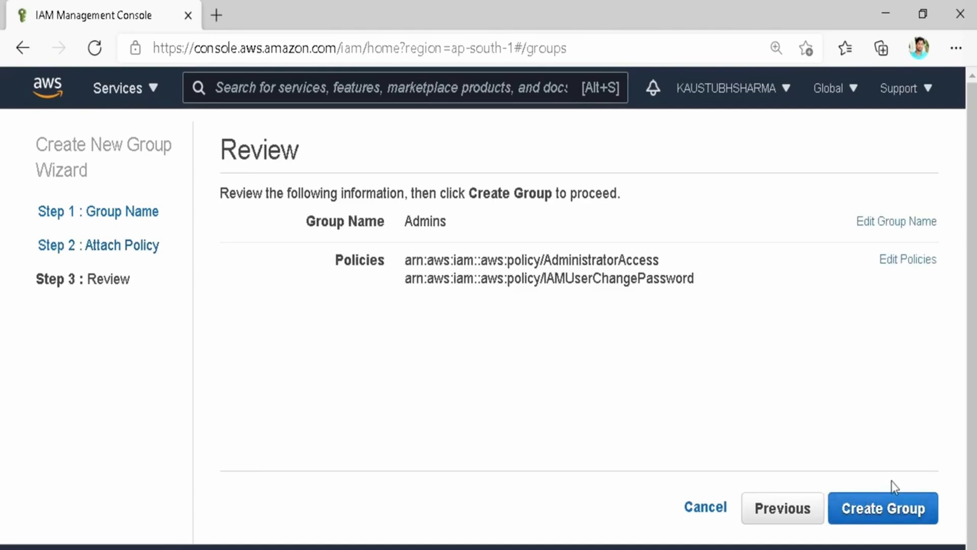
left_click(890, 509)
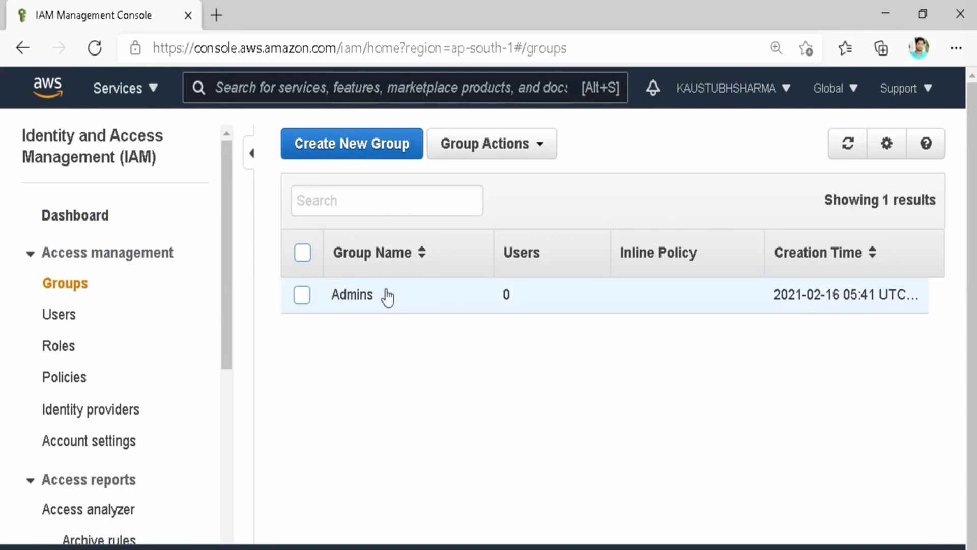
left_click(60, 320)
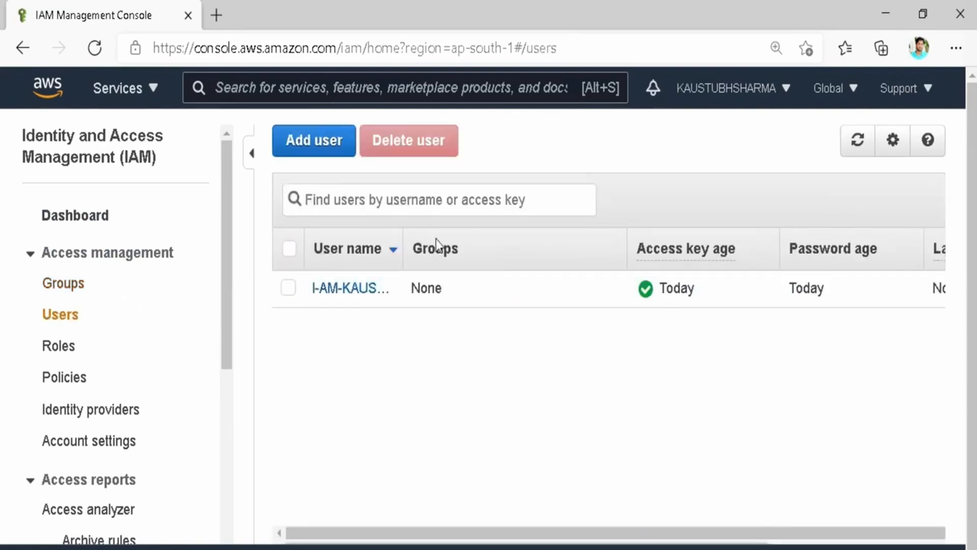
Add I-AM-KAUSTUBH to the Admins group from the user's Groups tab.
left_click(358, 289)
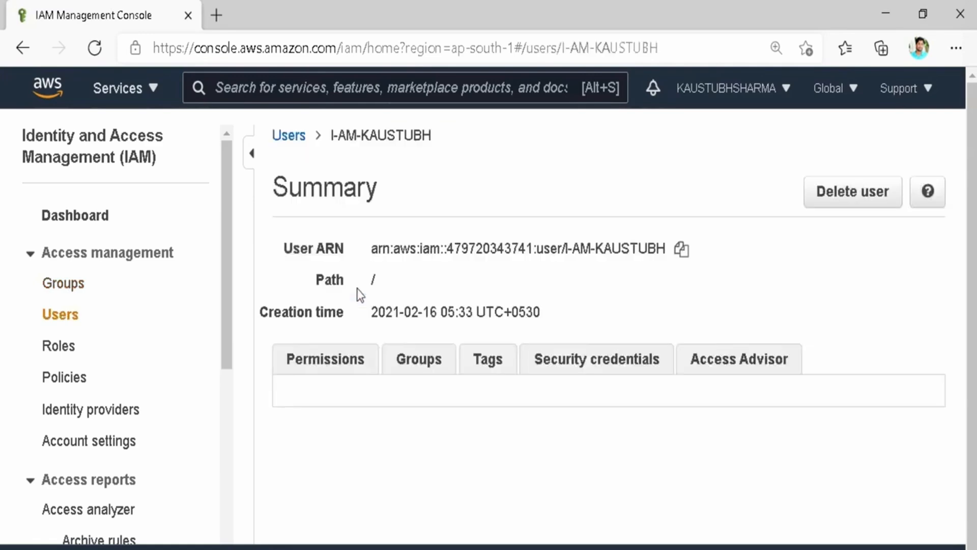
scroll(476, 293, "down", 3)
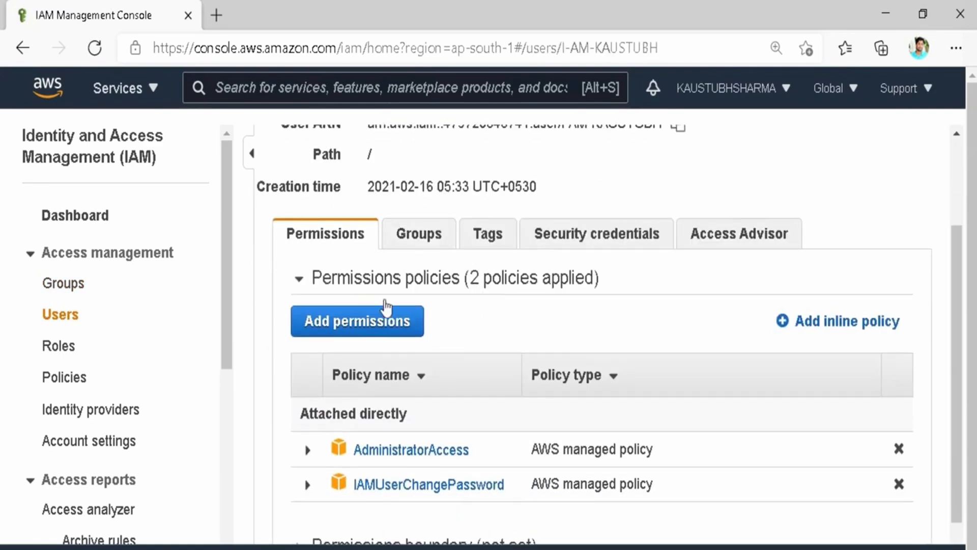
scroll(409, 243, "up", 1)
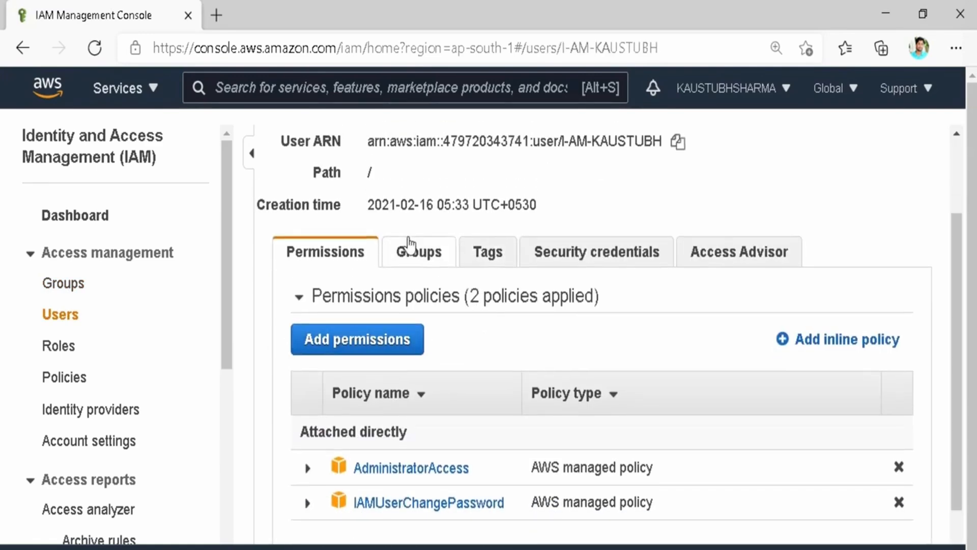
scroll(433, 318, "down", 1)
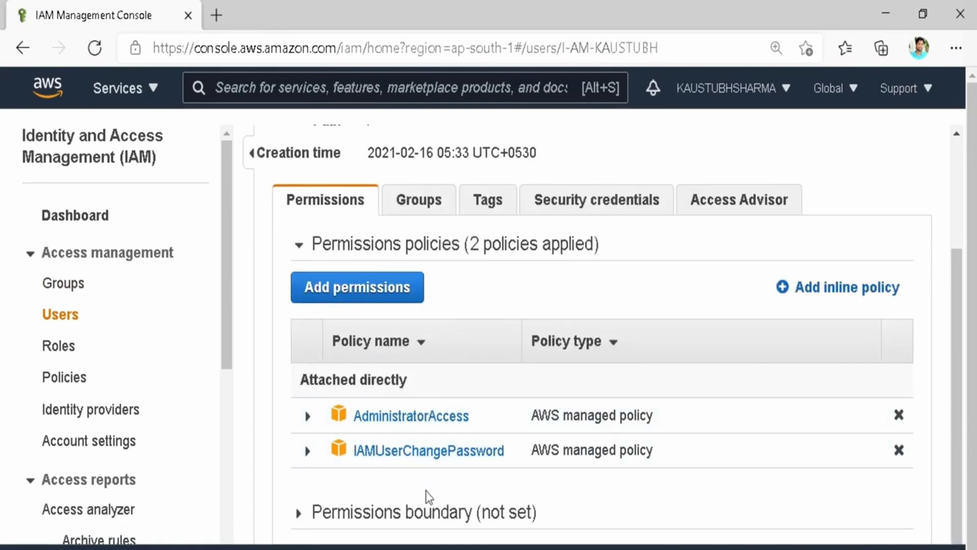
scroll(480, 300, "up", 1)
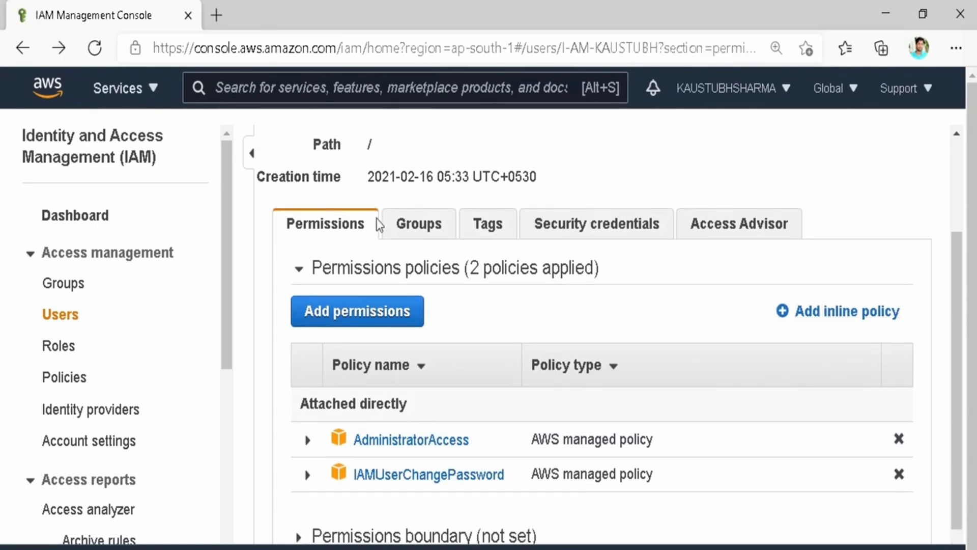
left_click(394, 225)
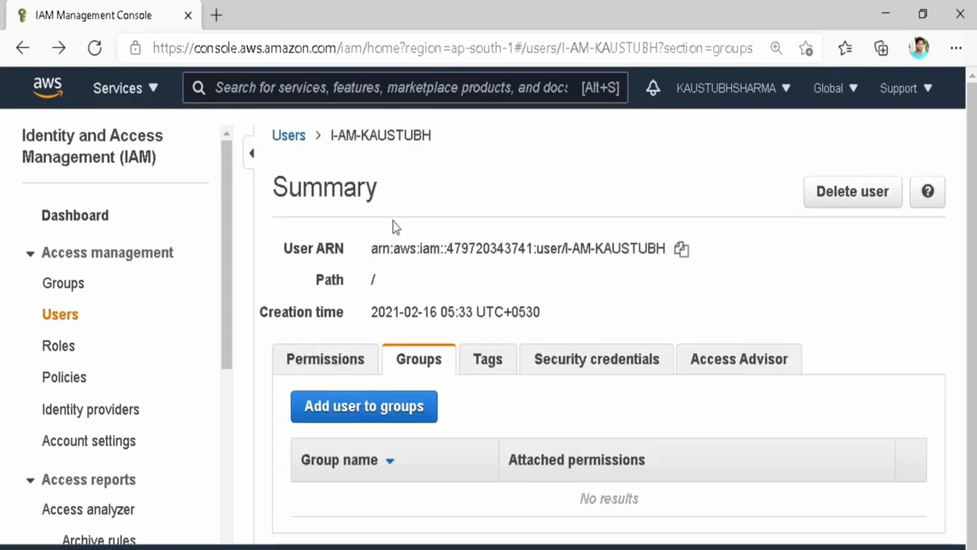
scroll(387, 346, "down", 1)
left_click(350, 396)
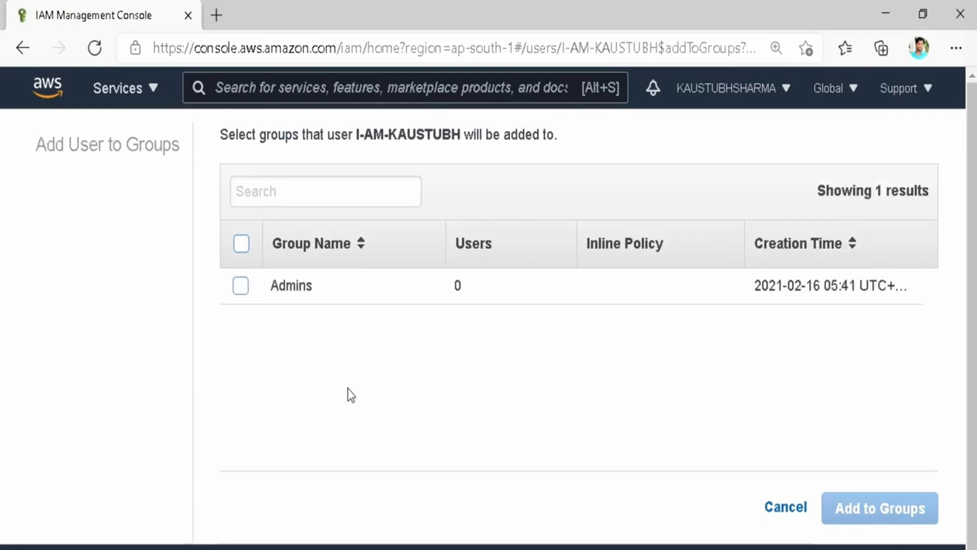
left_click(241, 286)
left_click(858, 504)
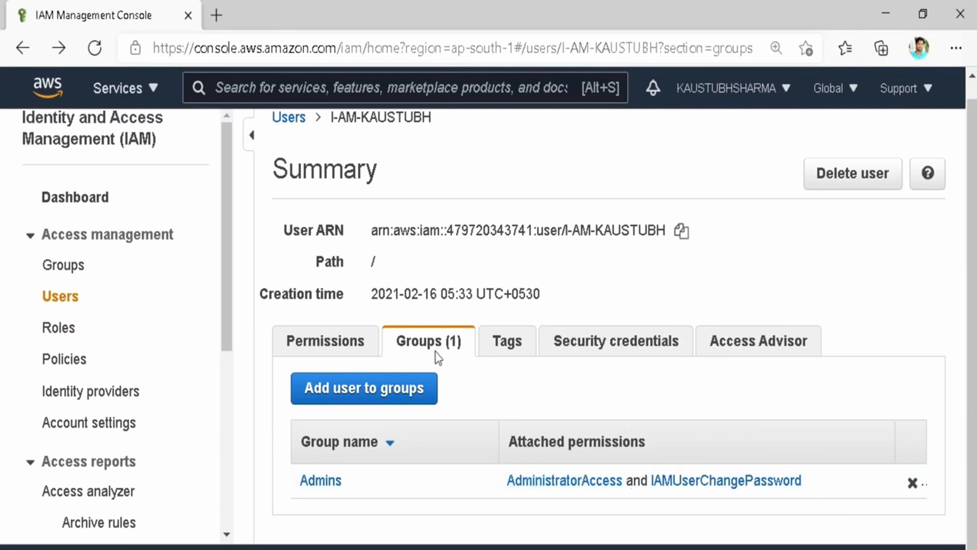
Check the user's permissions, expanding them to show the policies inherited from Admins.
left_click(317, 351)
scroll(425, 382, "down", 3)
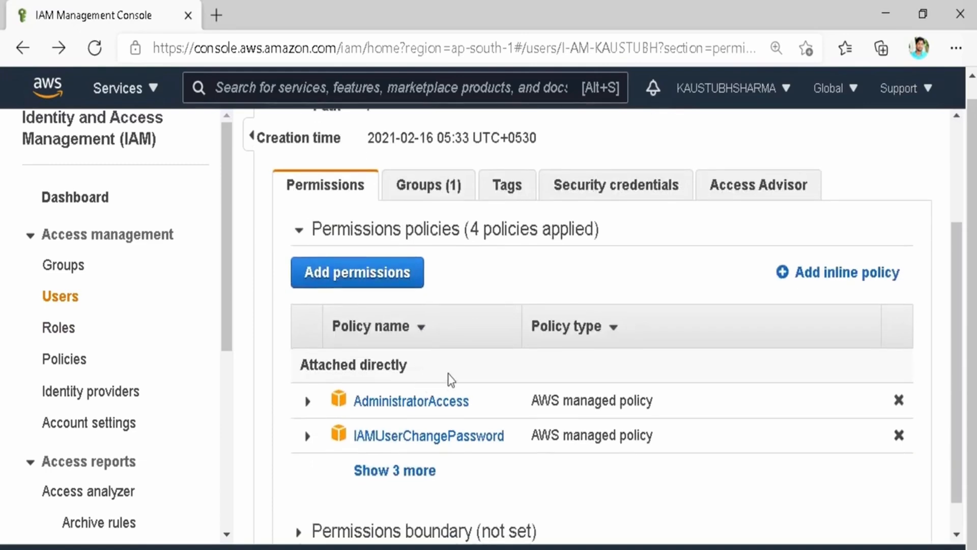
left_click(394, 476)
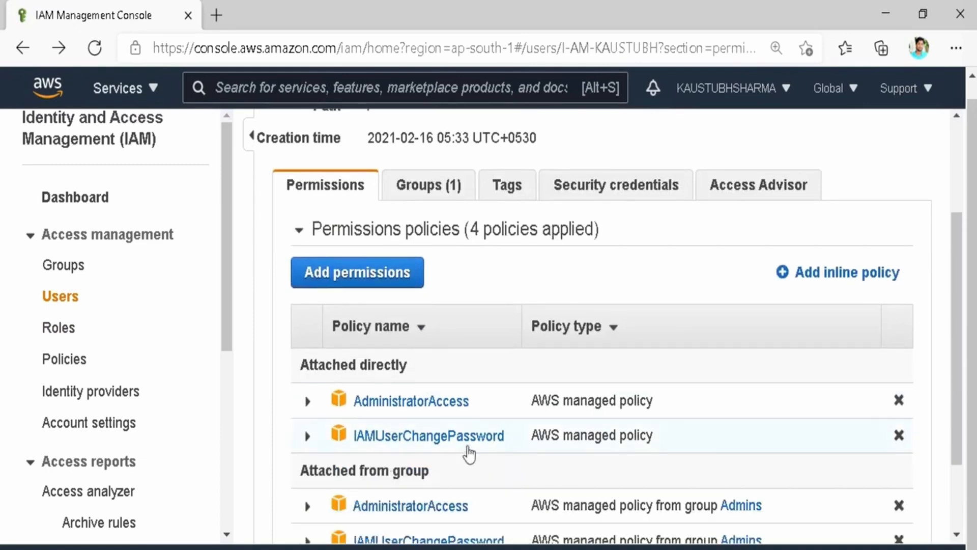
scroll(467, 452, "down", 2)
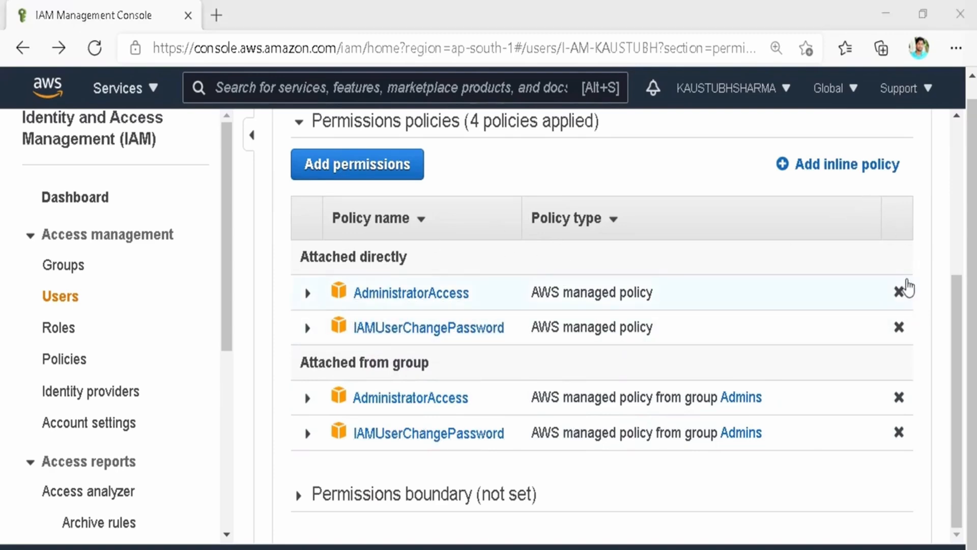
left_click(899, 292)
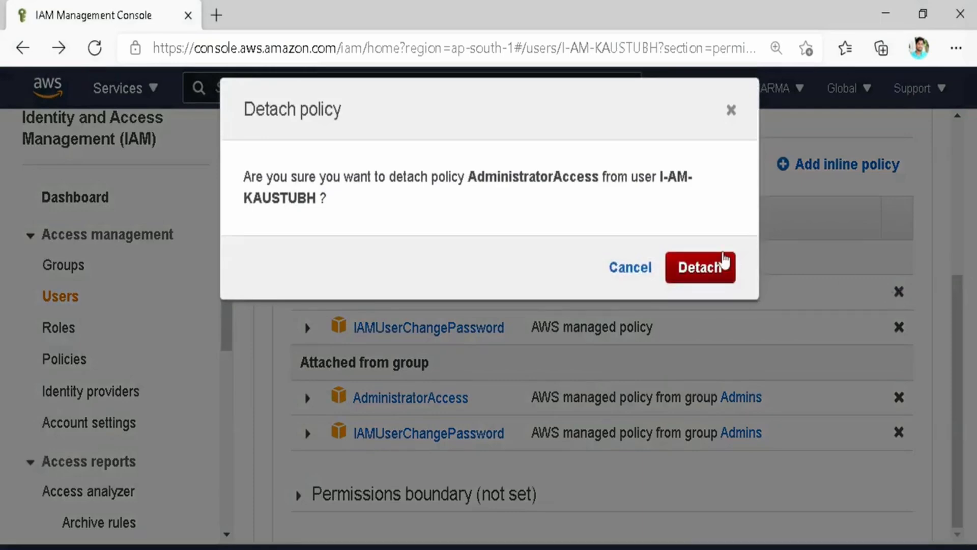
left_click(703, 269)
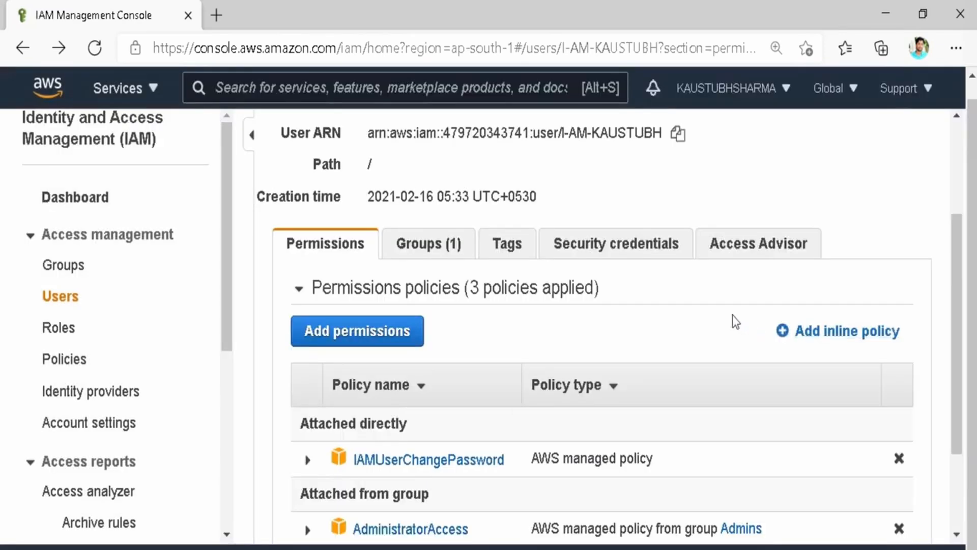
left_click(899, 458)
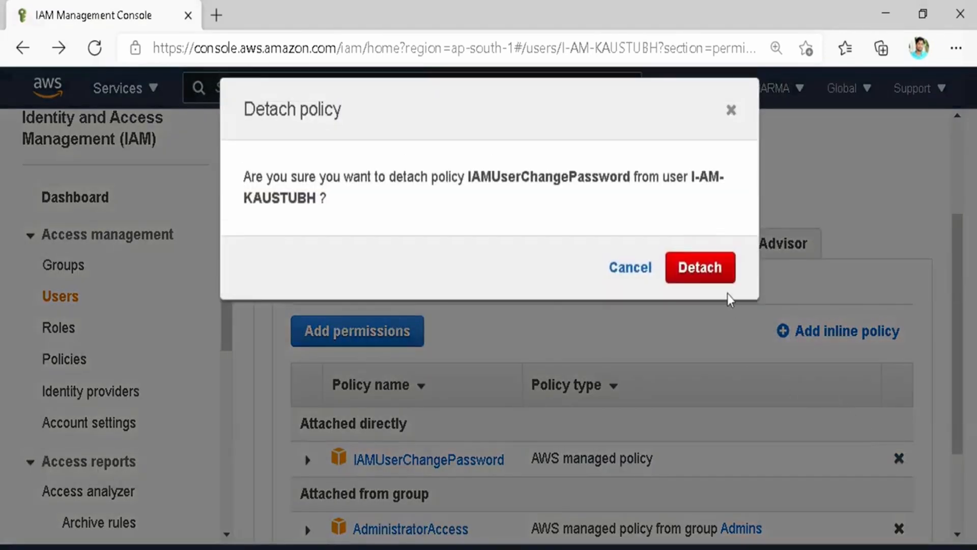
left_click(711, 274)
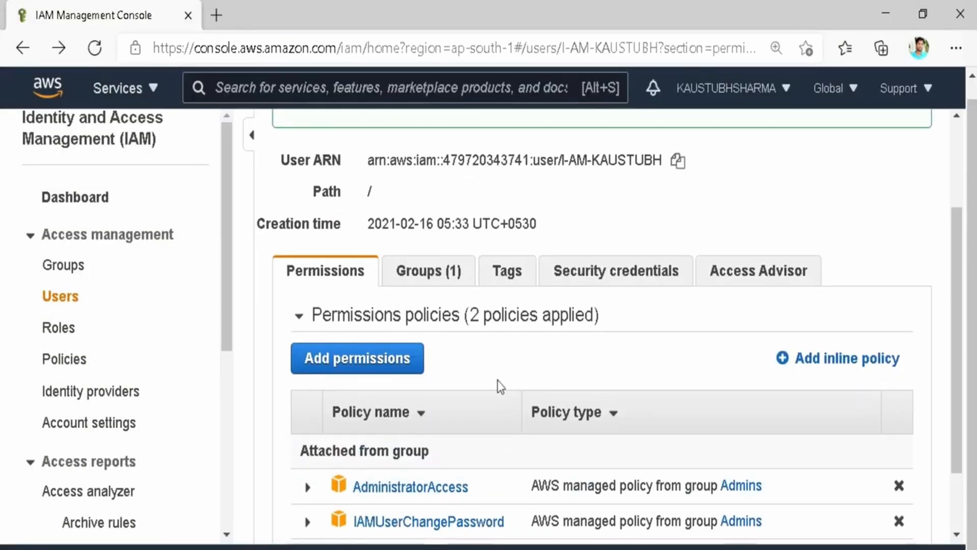
mouse_move(765, 319)
left_mouse_down()
mouse_move(901, 334)
mouse_move(922, 366)
left_mouse_up()
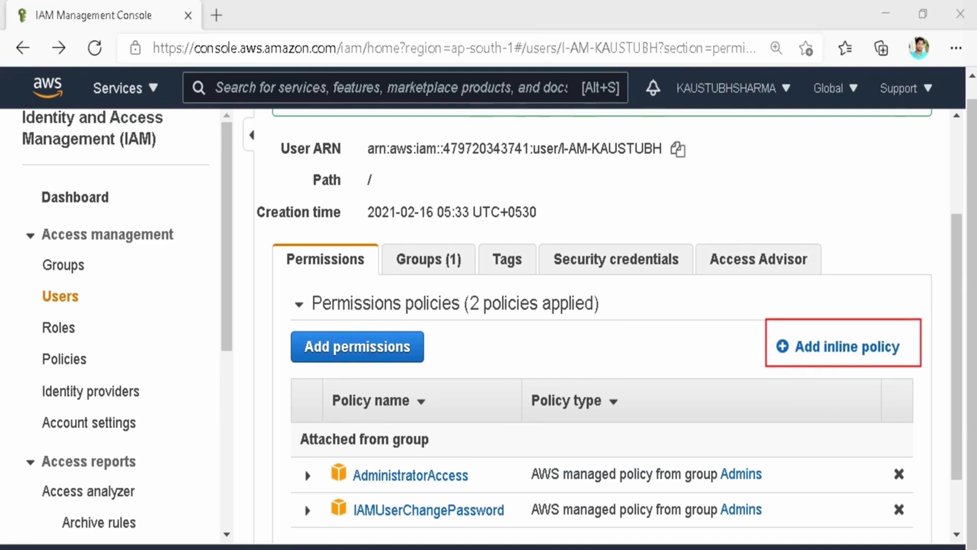
scroll(676, 279, "down", 1)
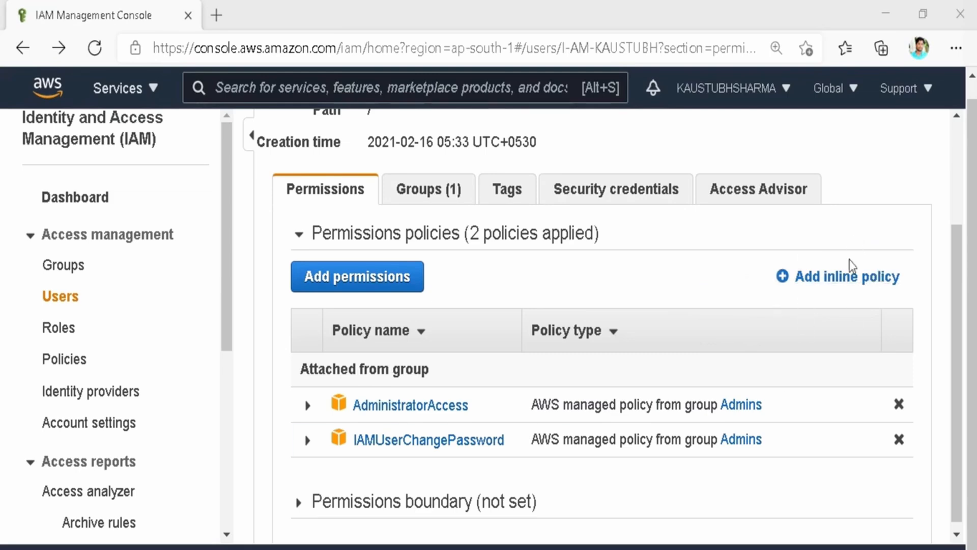
Start an inline policy for the user and choose S3 as its service.
left_click(838, 281)
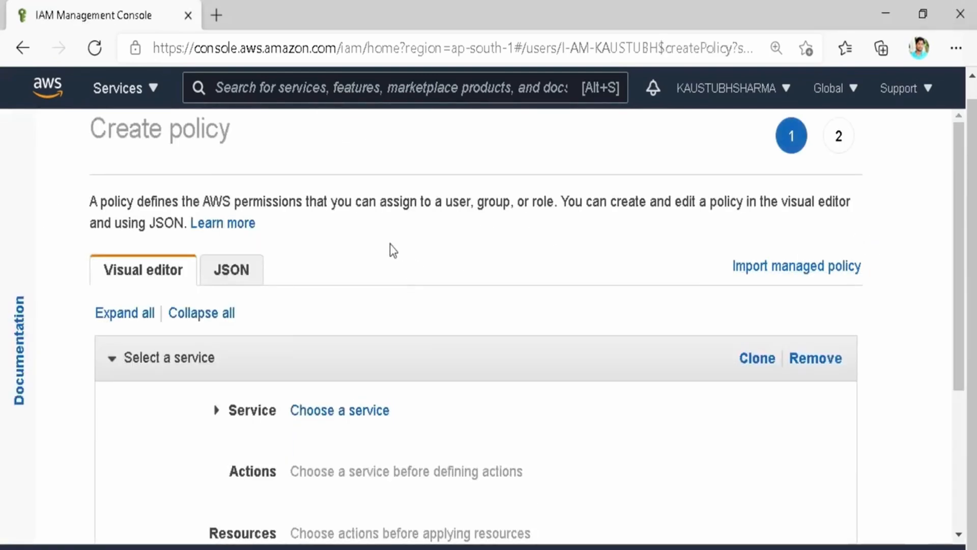
scroll(448, 512, "down", 4)
scroll(448, 512, "up", 1)
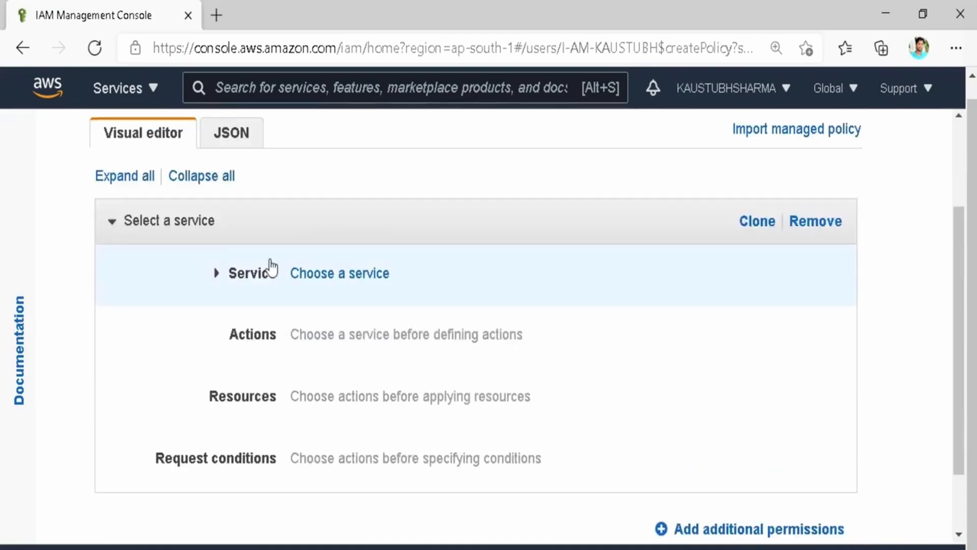
left_click(313, 276)
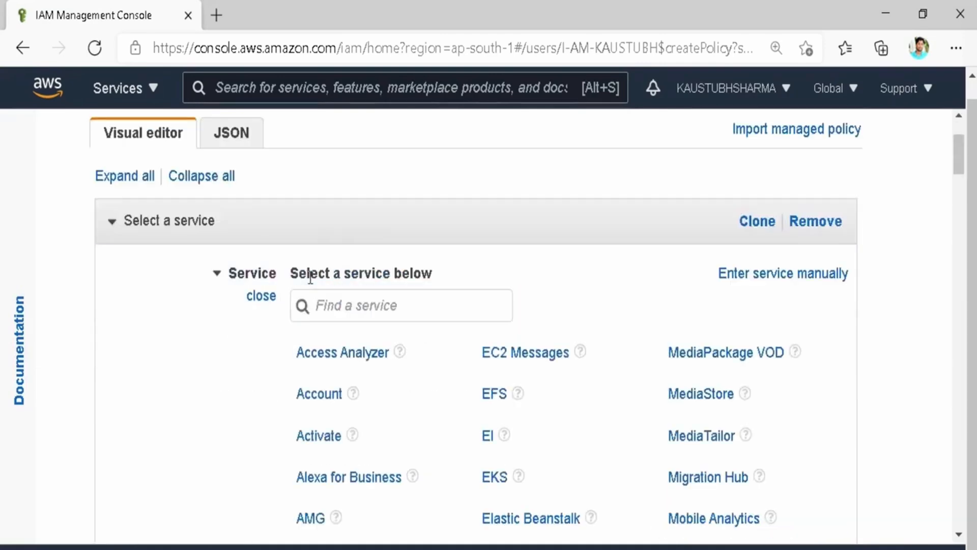
left_click(334, 301)
type("s3")
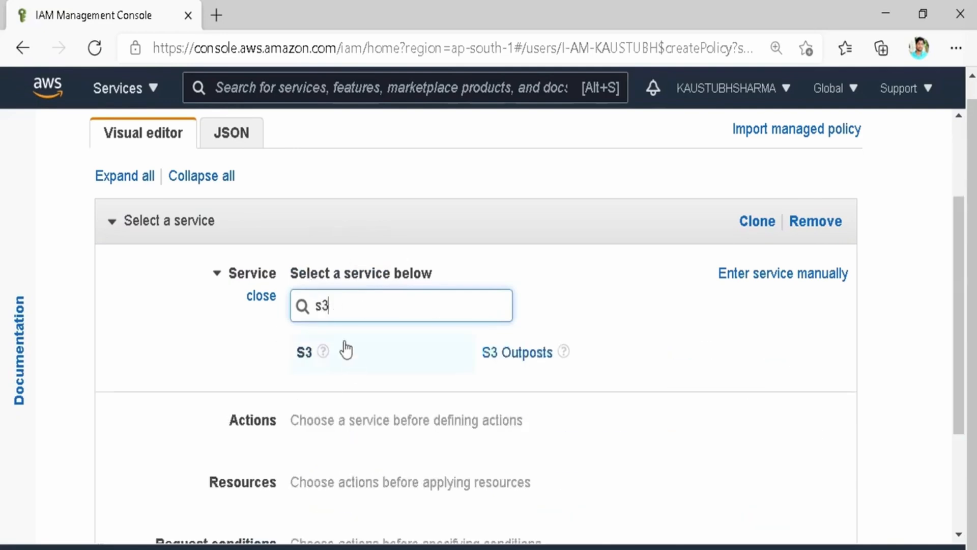
left_click(309, 359)
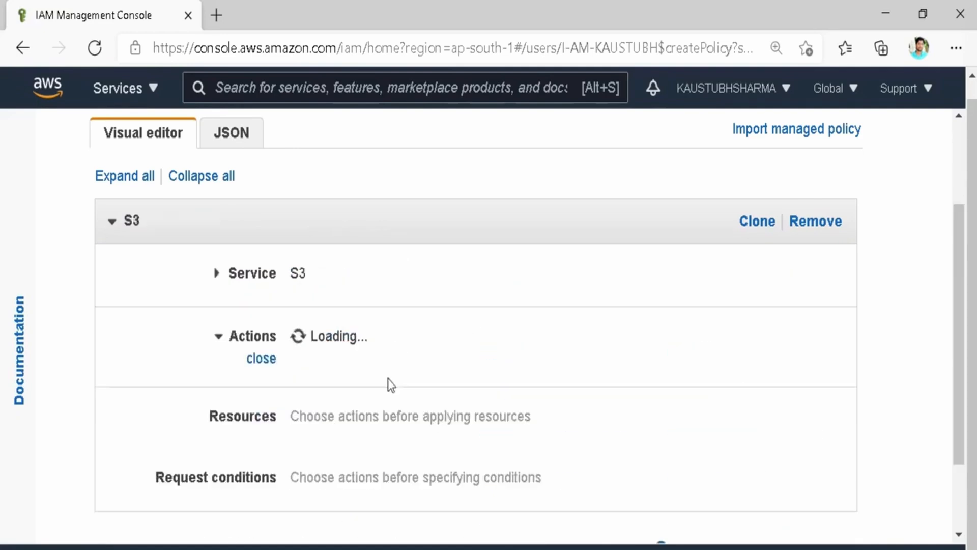
Limit the S3 GetObject and DeleteObject policy to specific resources, reviewing the Add ARN form without adding an ARN.
scroll(345, 392, "down", 3)
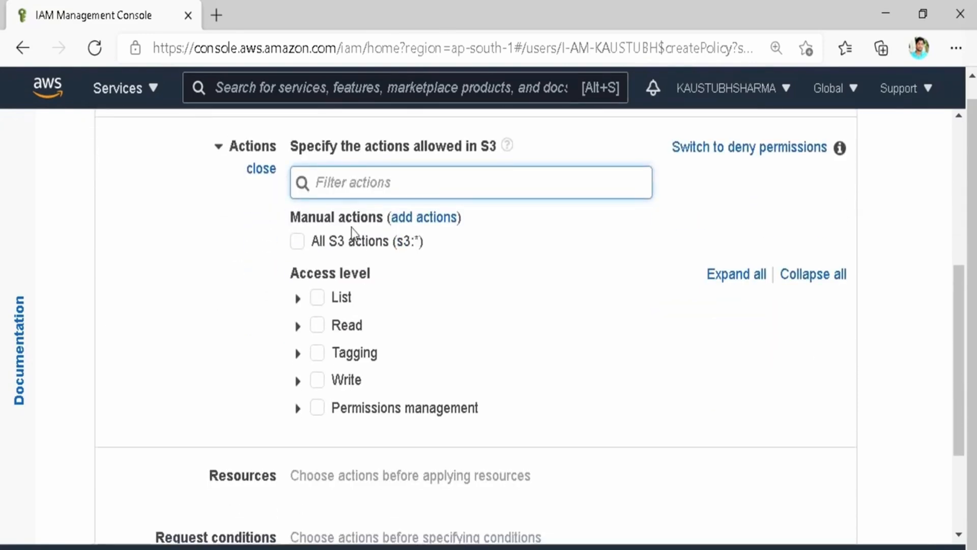
scroll(335, 224, "up", 2)
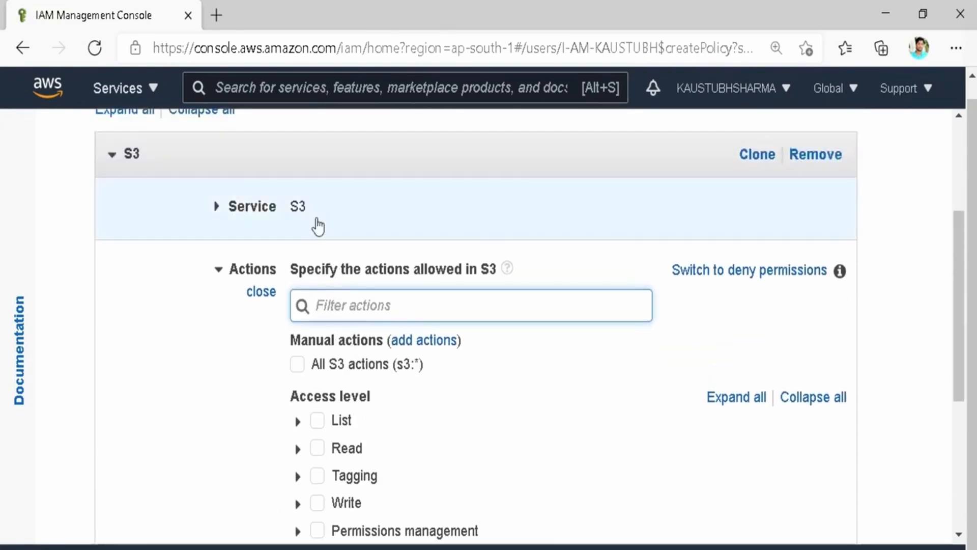
scroll(321, 362, "down", 2)
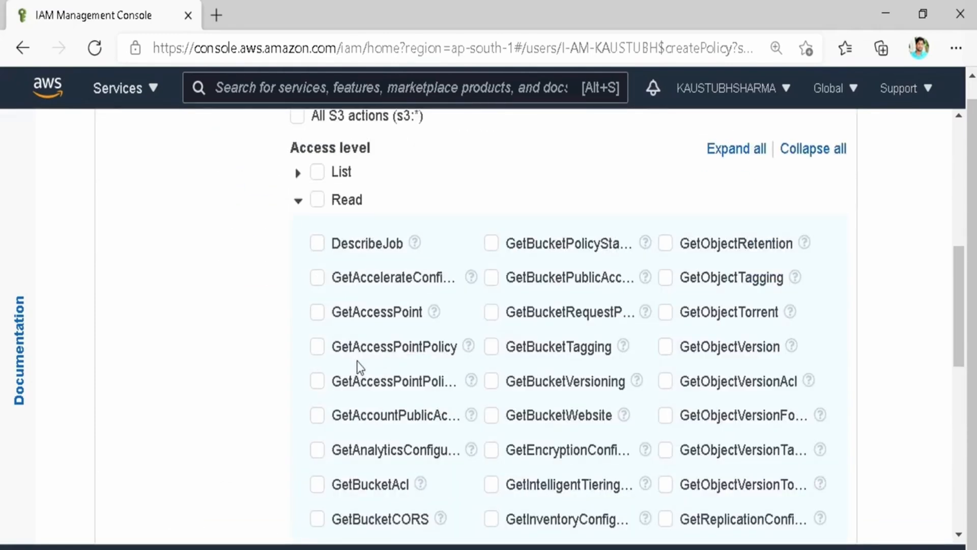
scroll(357, 361, "down", 3)
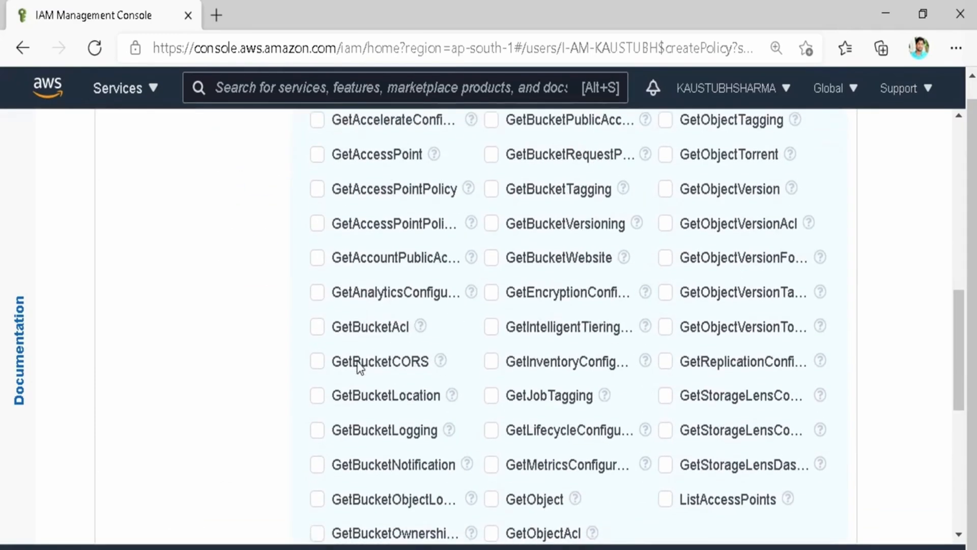
scroll(357, 367, "up", 3)
scroll(359, 369, "down", 12)
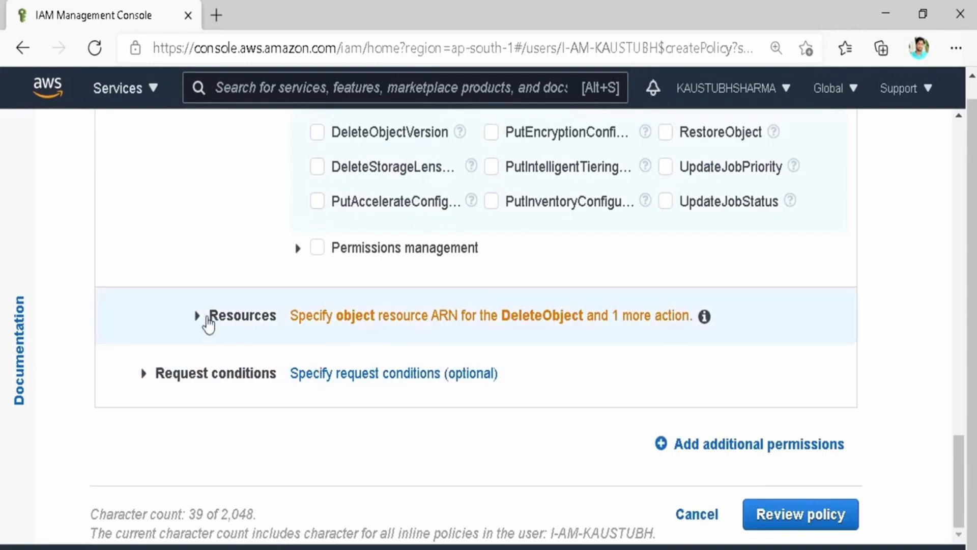
left_click(206, 316)
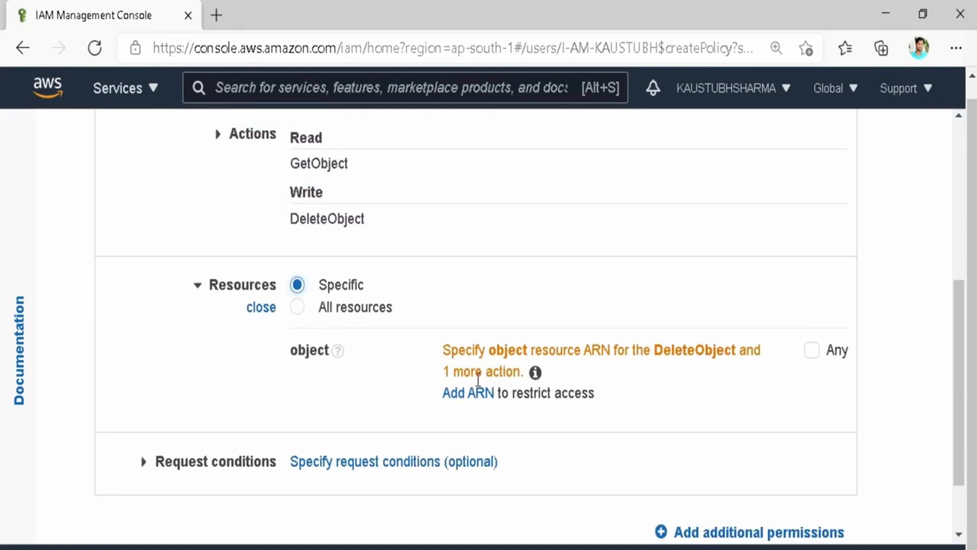
left_click(477, 402)
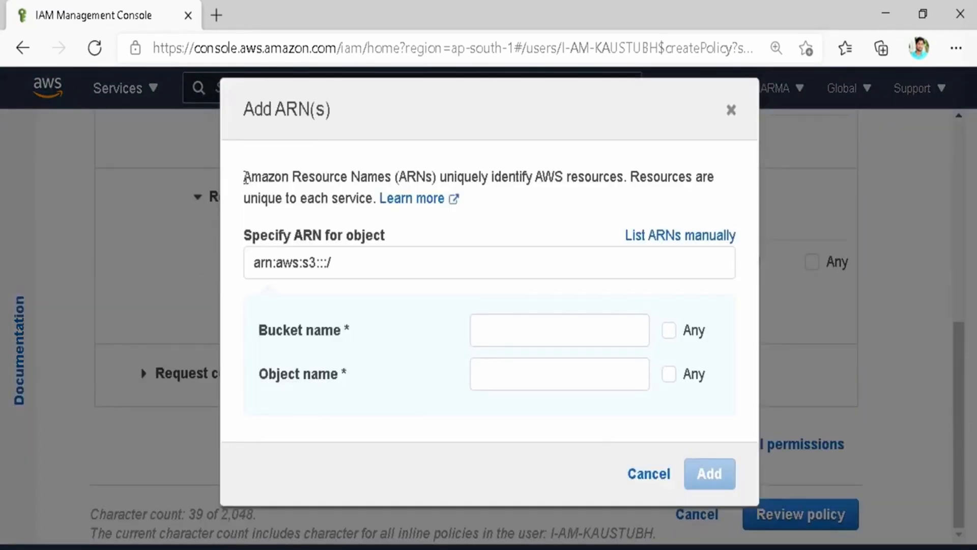
left_click_drag(245, 176, 623, 167)
left_click(623, 171)
left_click_drag(374, 203, 244, 173)
left_click(652, 475)
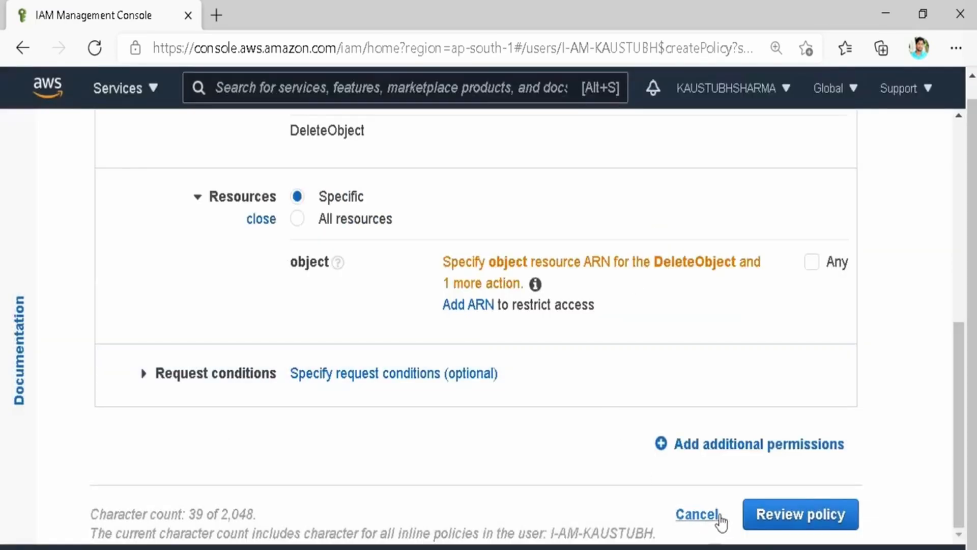
Discard the inline policy draft and review the user's Tags and Security credentials, including the console sign-in link.
left_click(688, 516)
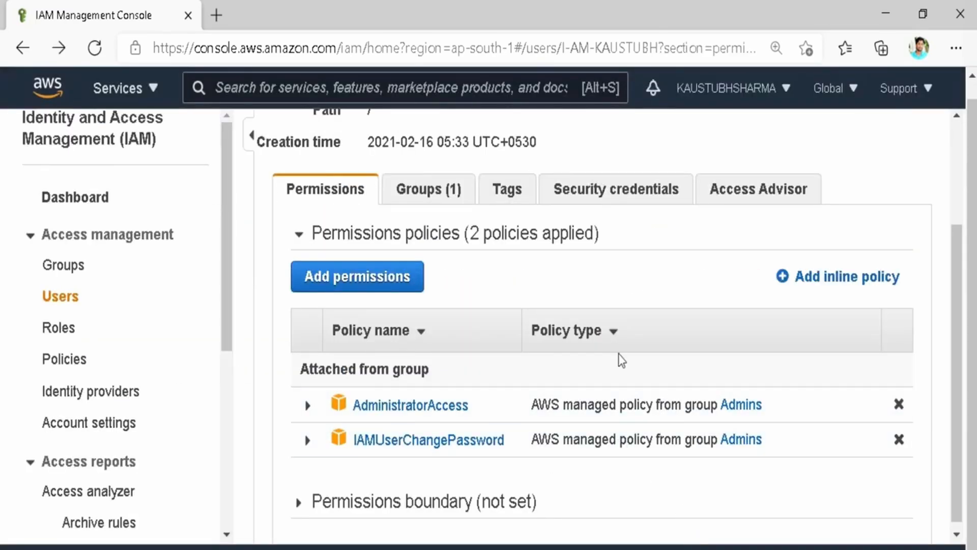
left_click(507, 189)
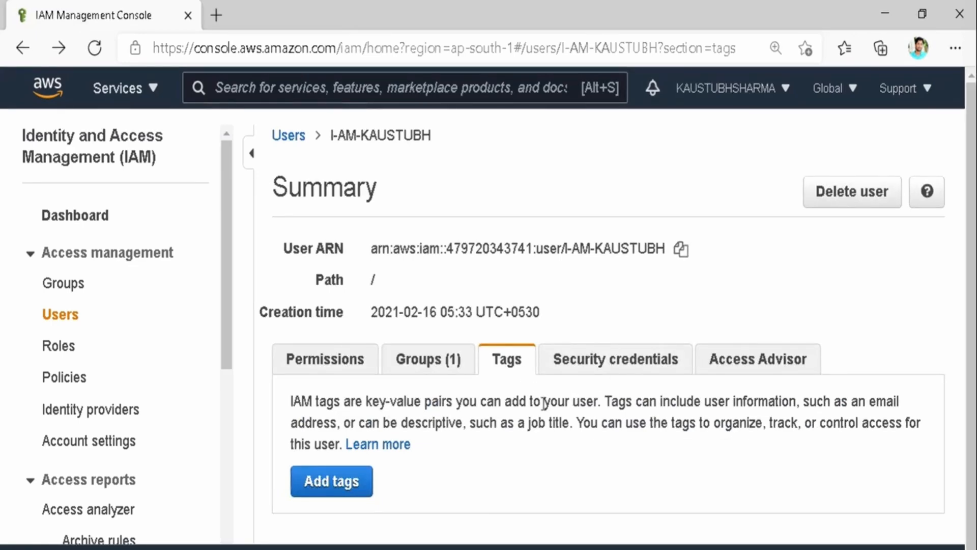
left_click(591, 377)
scroll(581, 396, "down", 2)
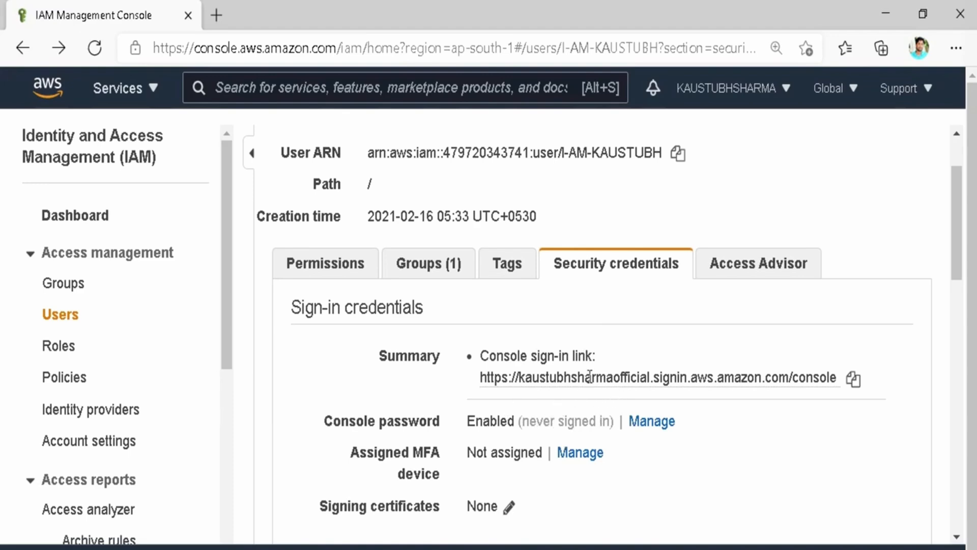
scroll(590, 378, "down", 10)
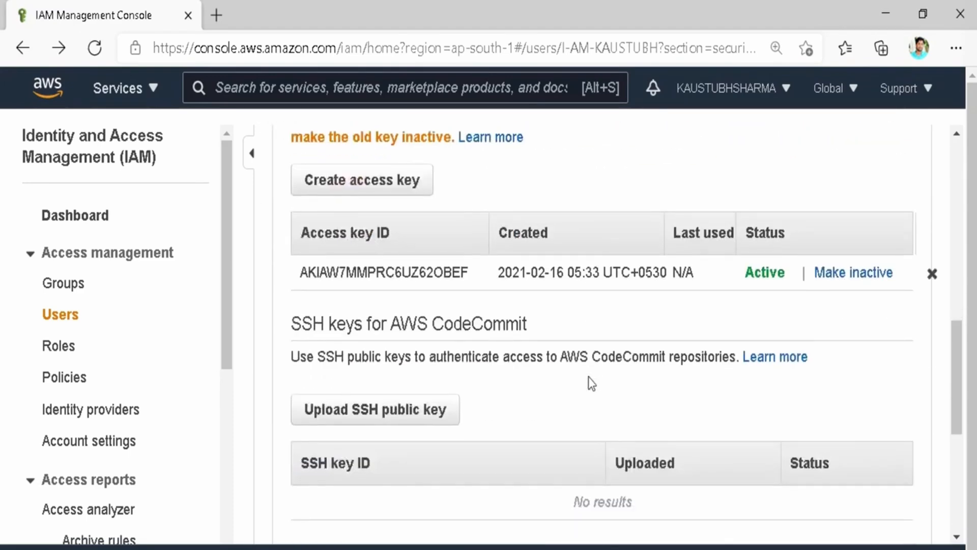
scroll(588, 377, "up", 2)
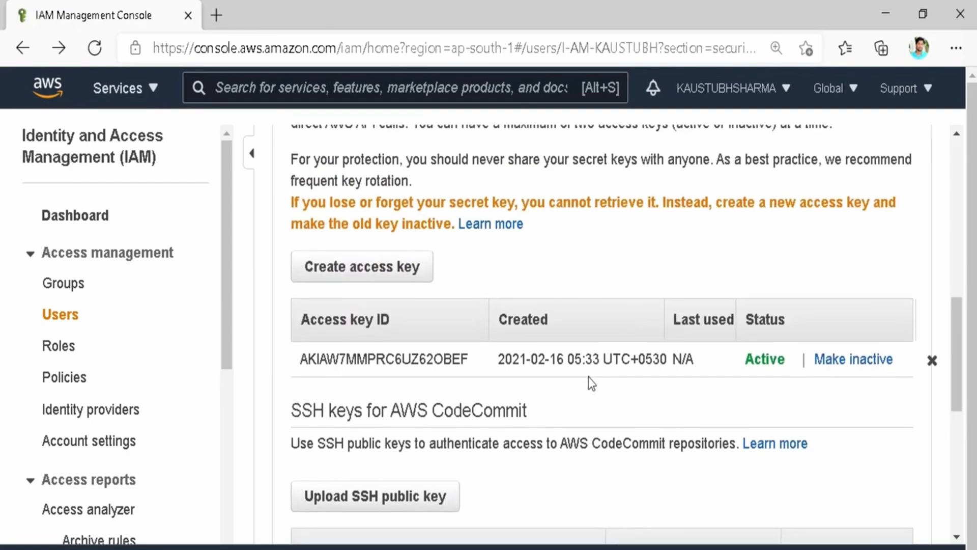
scroll(589, 379, "up", 10)
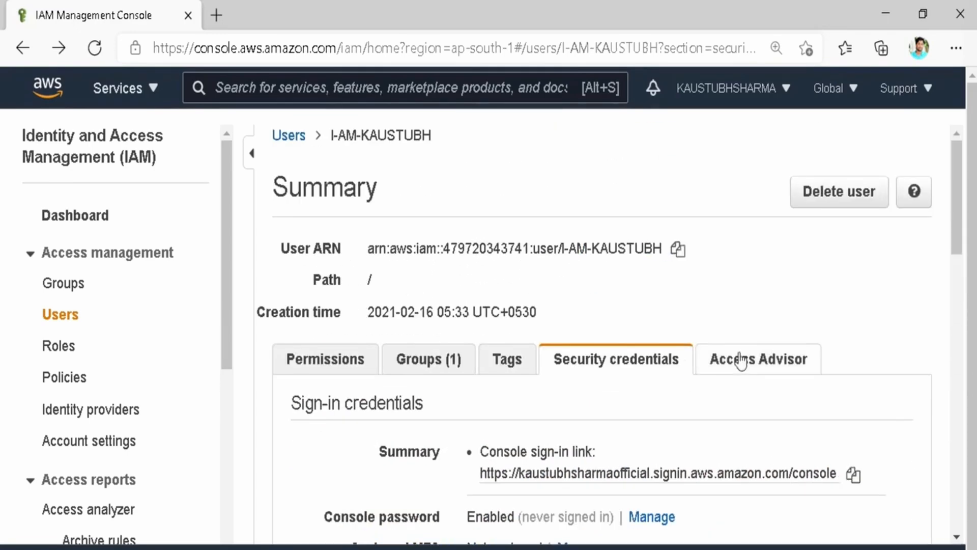
left_click(744, 360)
scroll(582, 394, "down", 2)
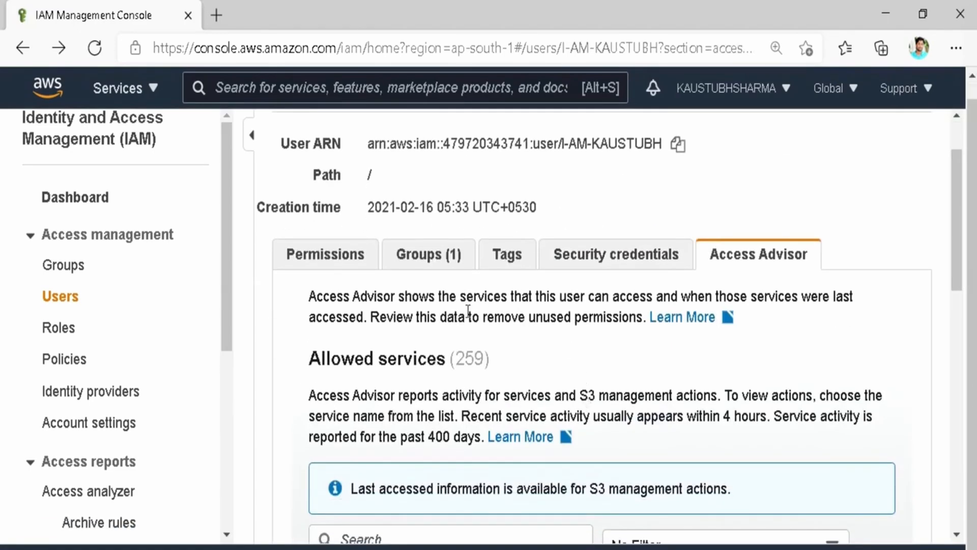
double_click(563, 296)
left_click_drag(563, 296, 572, 316)
left_click(580, 308)
scroll(508, 347, "down", 3)
scroll(508, 347, "up", 2)
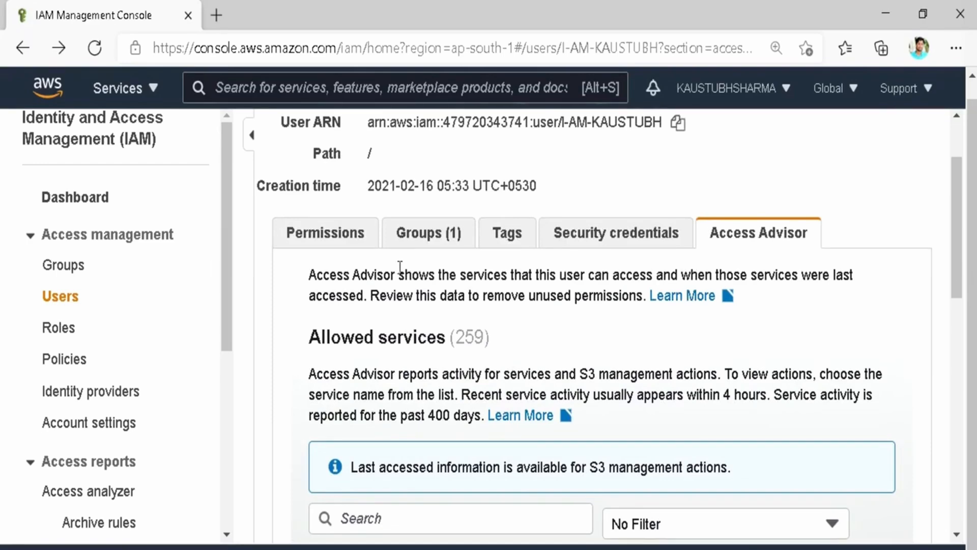
scroll(423, 356, "down", 5)
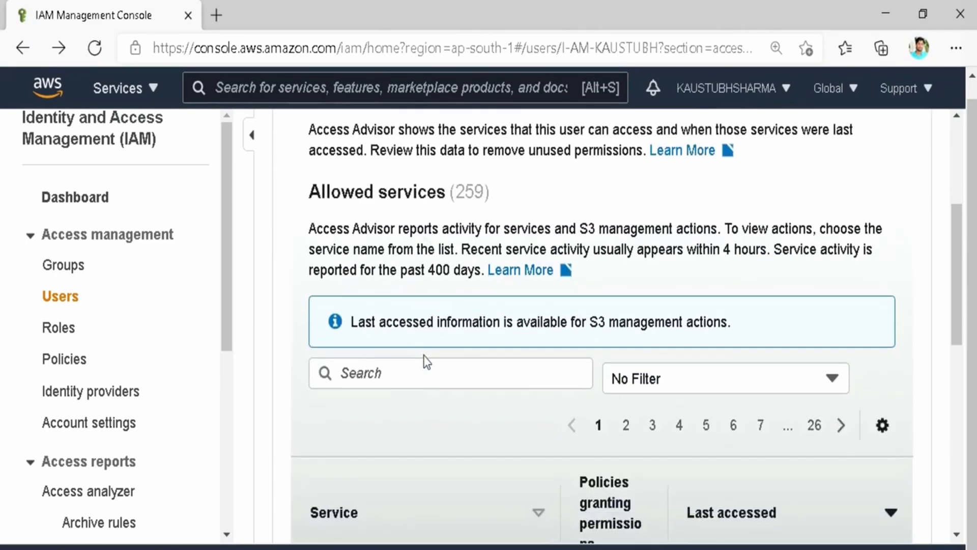
scroll(426, 360, "down", 2)
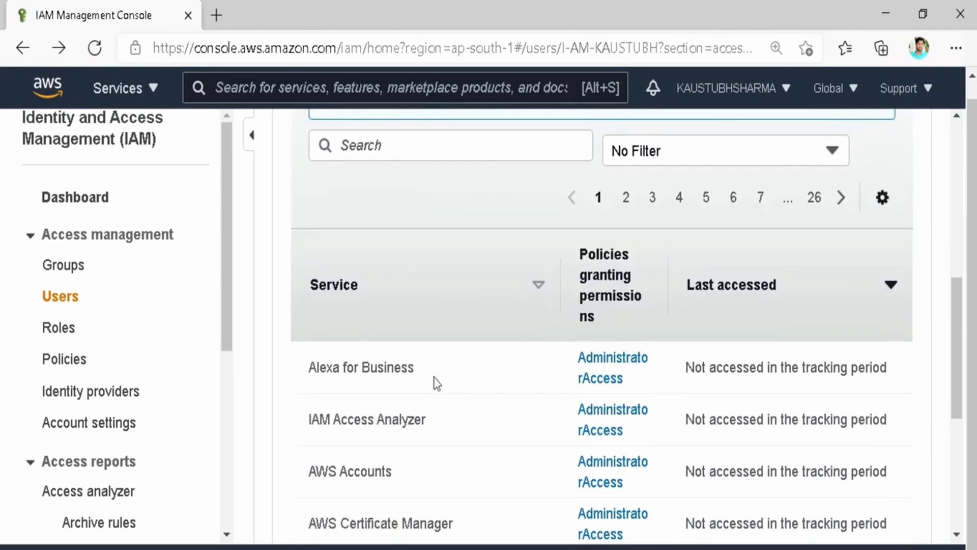
scroll(438, 391, "up", 1)
scroll(439, 390, "up", 4)
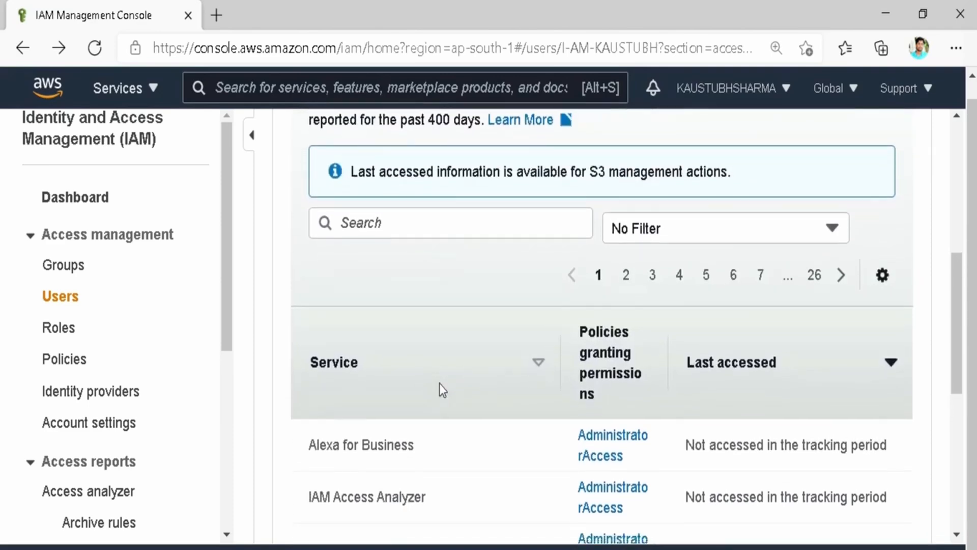
scroll(463, 401, "down", 1)
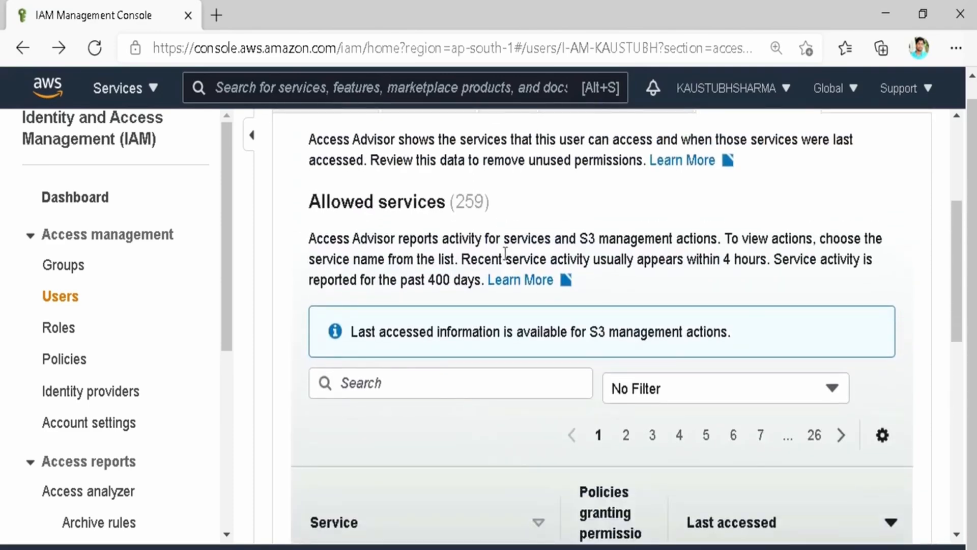
left_click_drag(582, 326, 683, 332)
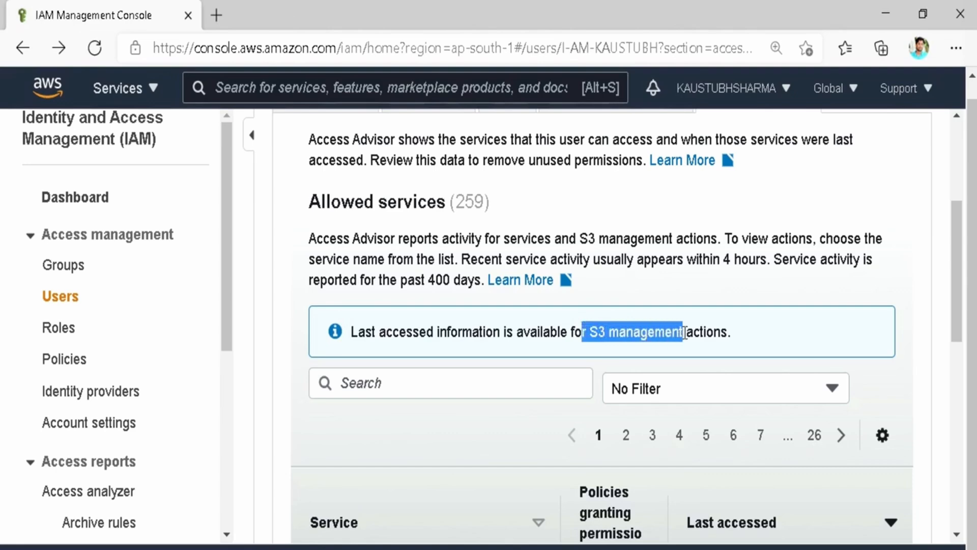
left_click(686, 332)
left_click_drag(562, 337, 683, 331)
left_click(682, 331)
left_click_drag(751, 340, 644, 332)
scroll(572, 380, "up", 5)
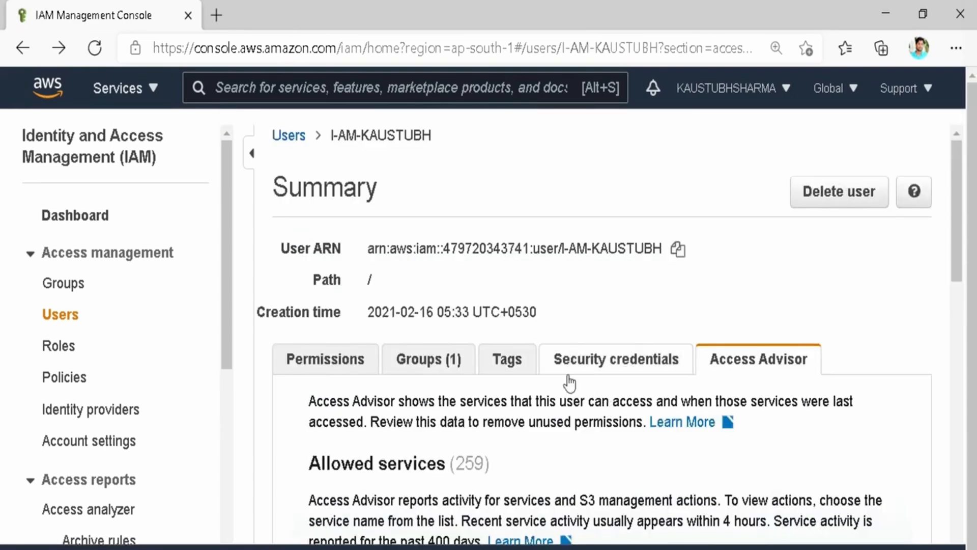
Return to the Users list, sign out of the root account, and choose Log back in.
left_click(288, 137)
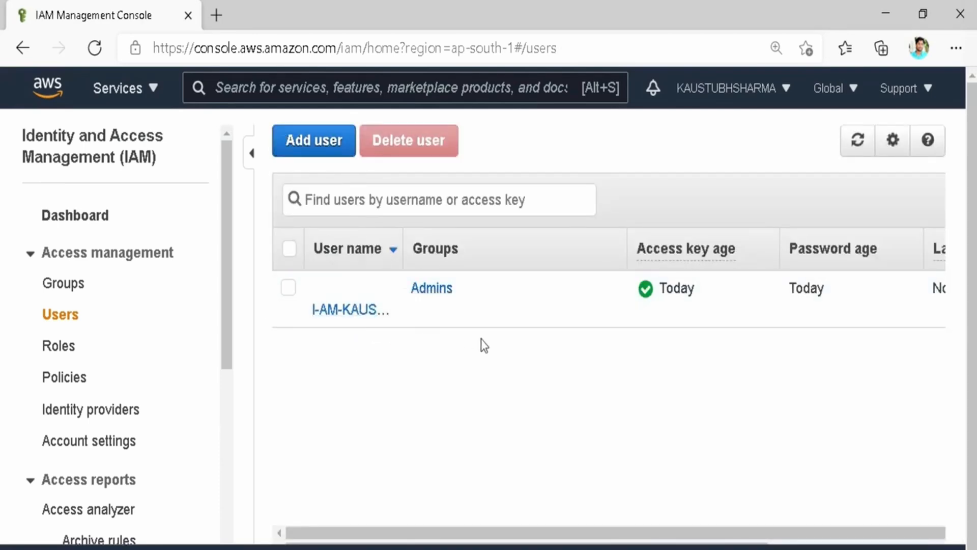
left_click(776, 93)
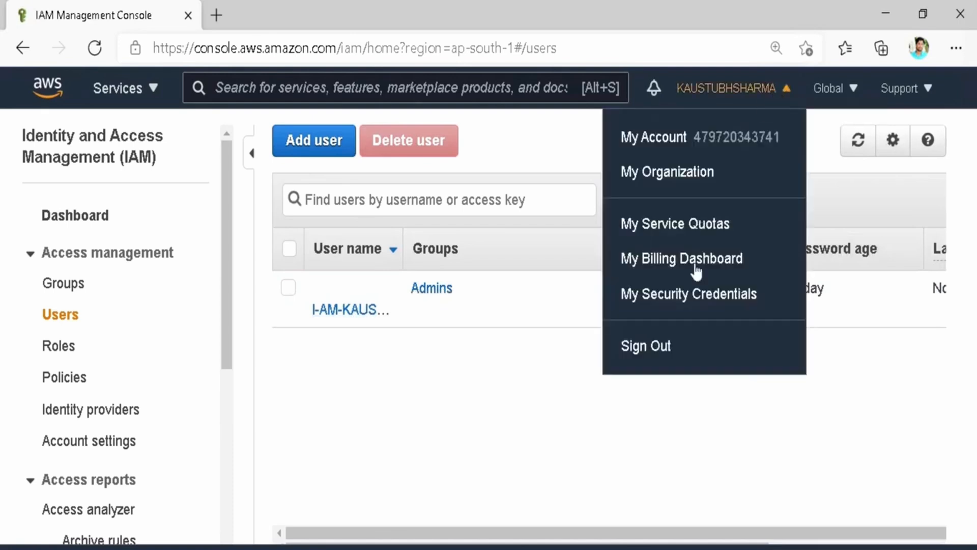
left_click(655, 347)
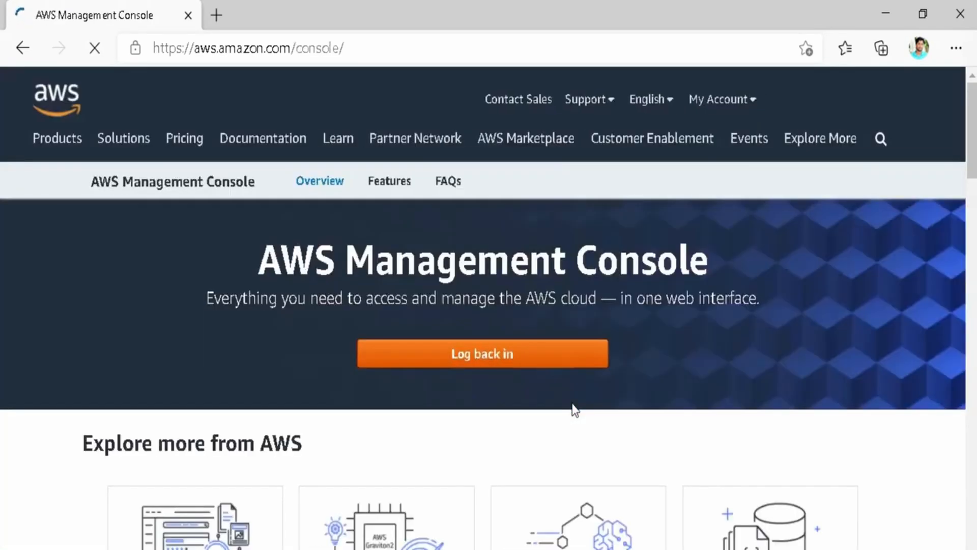
left_click(455, 359)
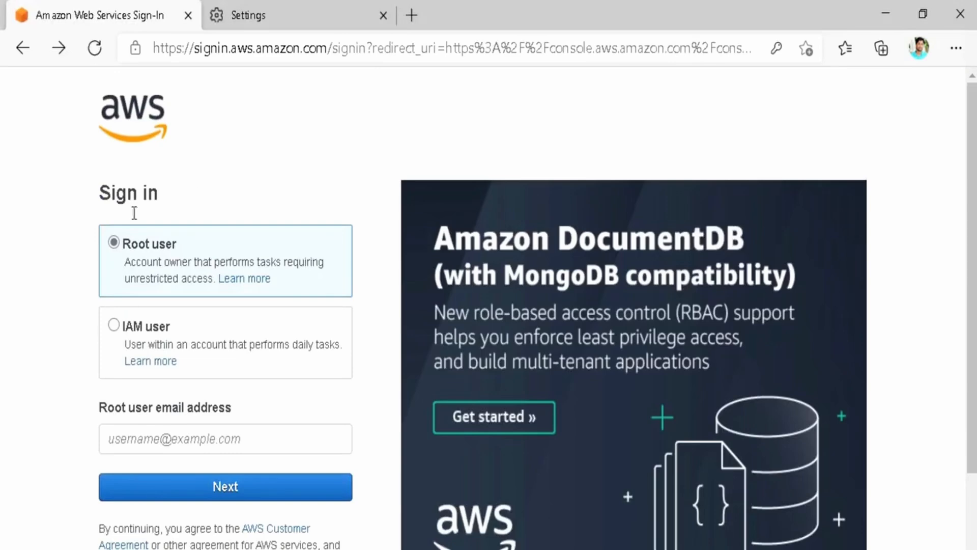
Choose IAM user sign-in, enter the account alias, and continue to the user name and password form.
left_click(127, 326)
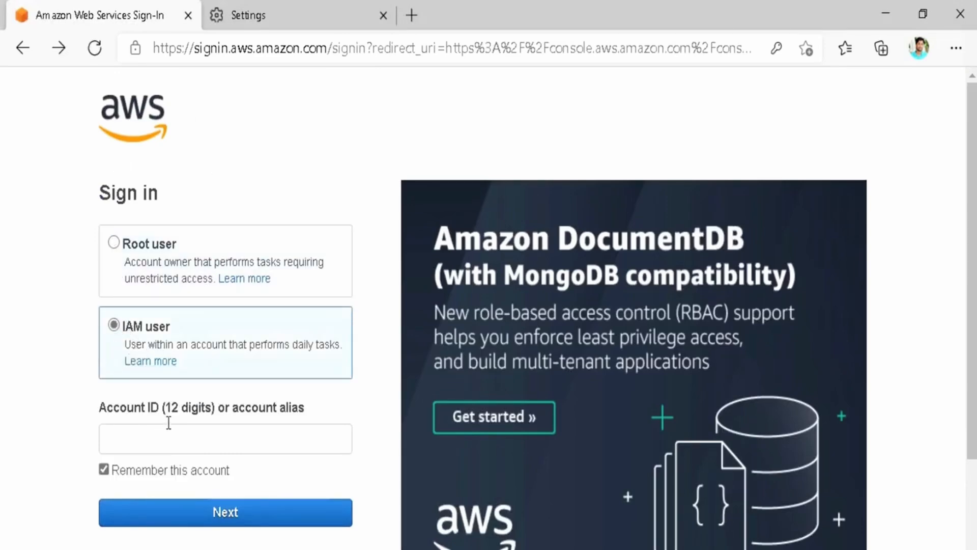
left_click_drag(160, 405, 219, 408)
left_click(228, 408)
left_click_drag(304, 408, 224, 407)
left_click(227, 407)
left_click(163, 436)
type("kaustubhsharmaofficial")
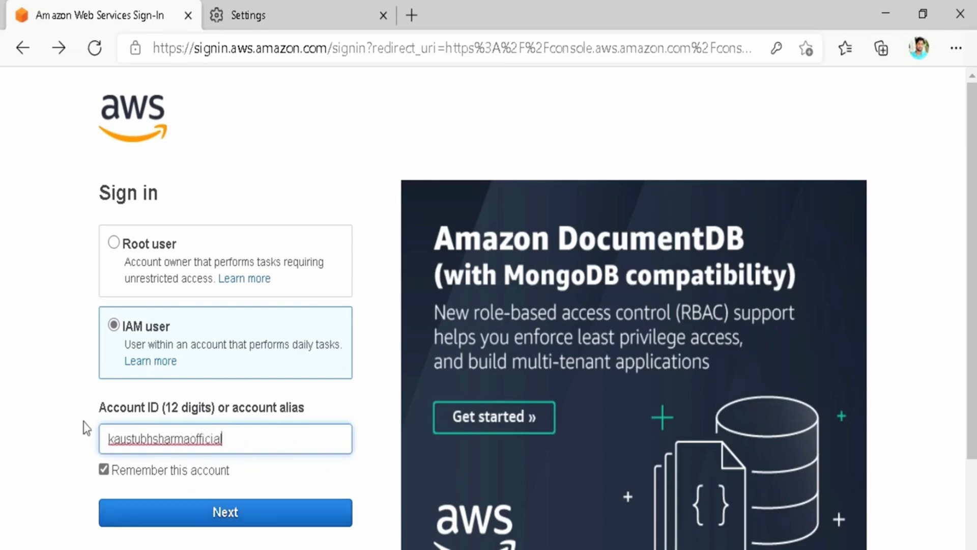
left_click(211, 516)
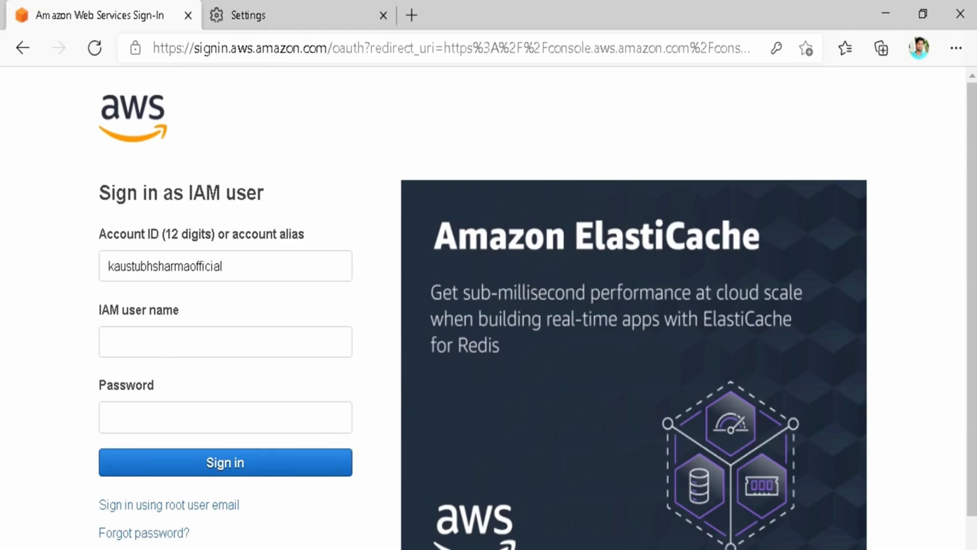
key("alt+Tab")
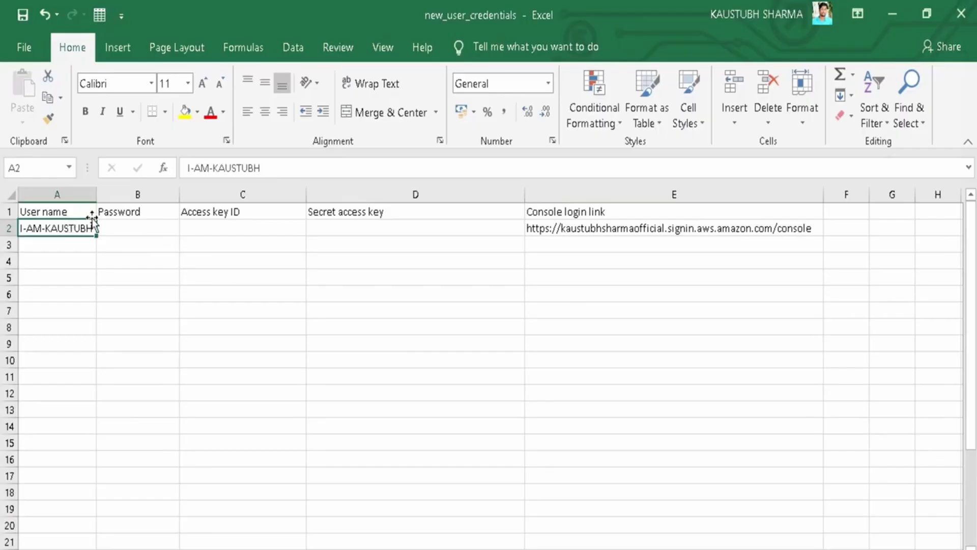
left_click(621, 231)
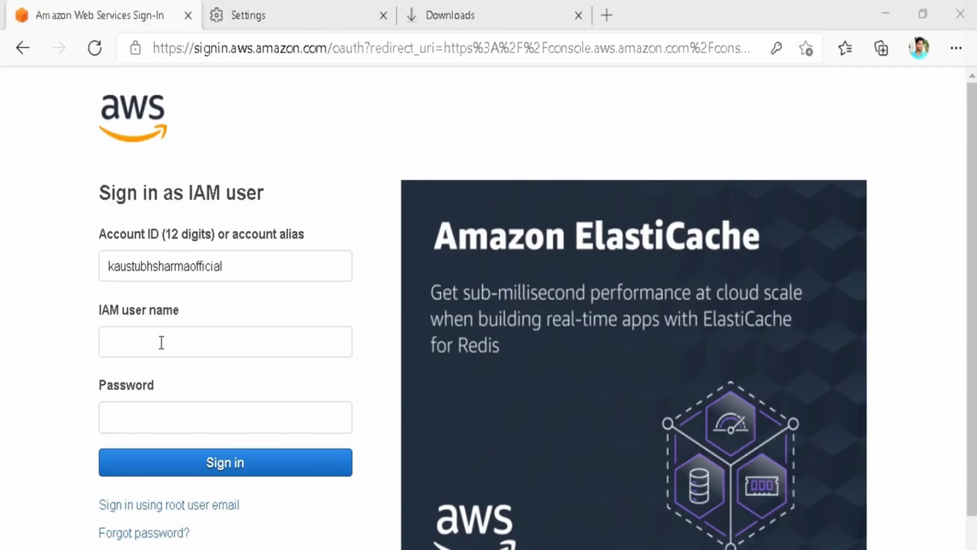
Sign in as IAM user I-AM-KAUSTUBH with its initial password.
left_click(161, 343)
type("I-AM")
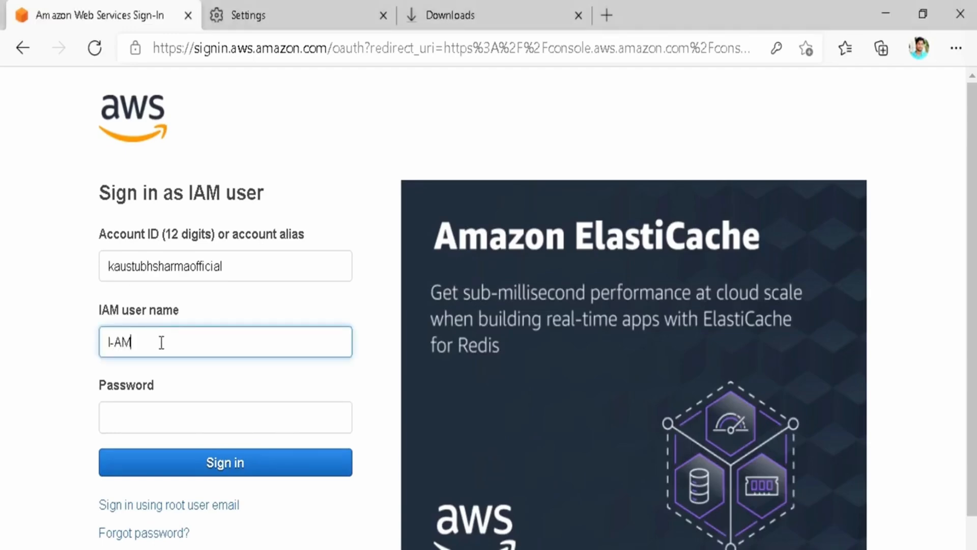
type("-KAUSTUBH")
left_click(143, 417)
key("ctrl+v")
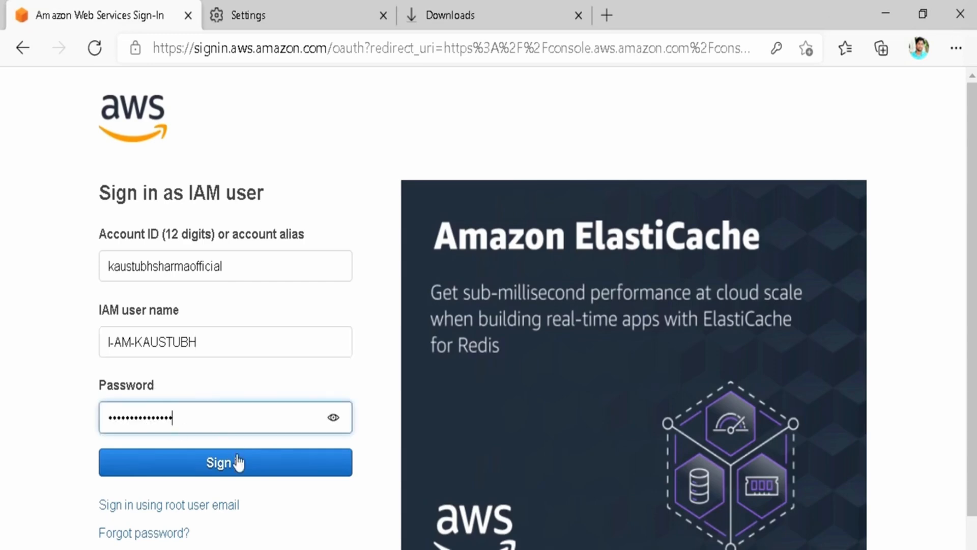
left_click(209, 463)
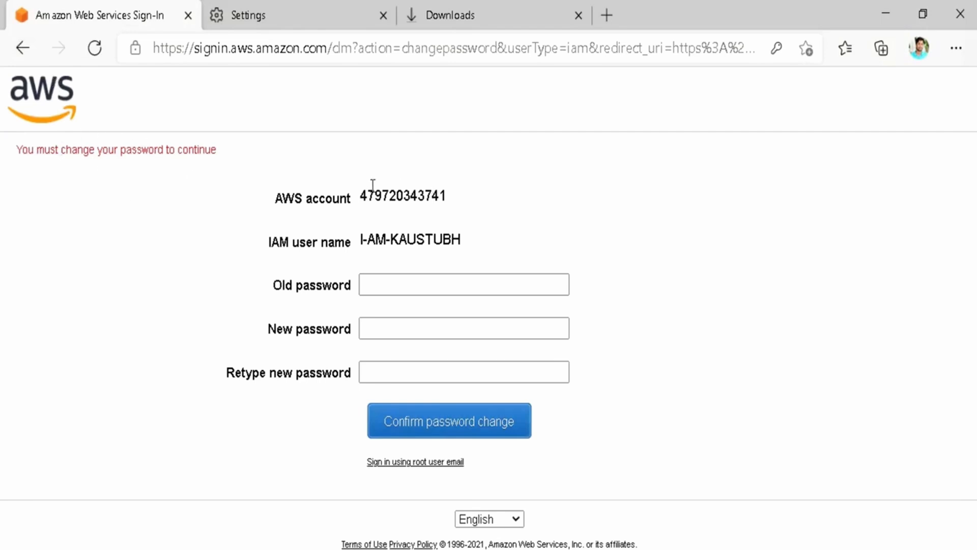
Replace the initial password by entering the old password and the new password twice, then confirm.
left_click(399, 284)
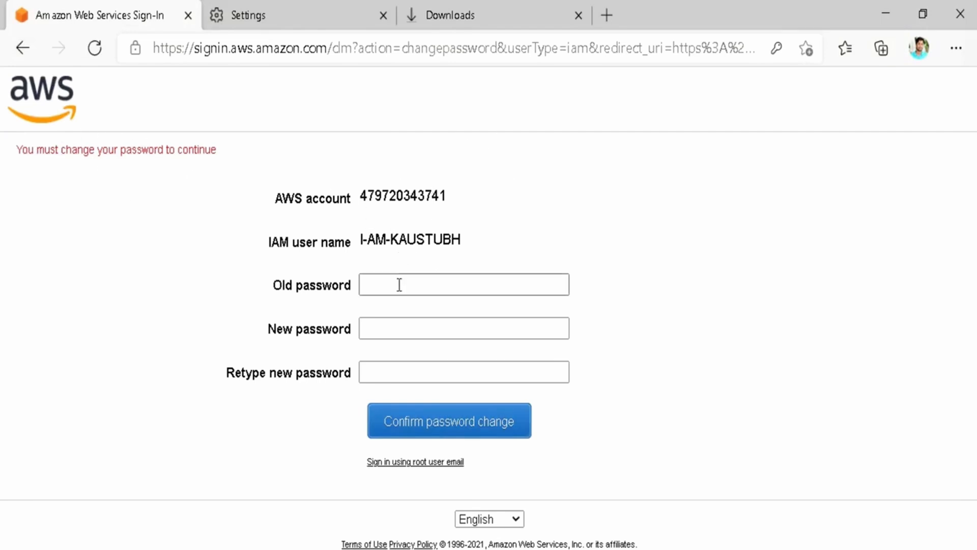
key("ctrl+v")
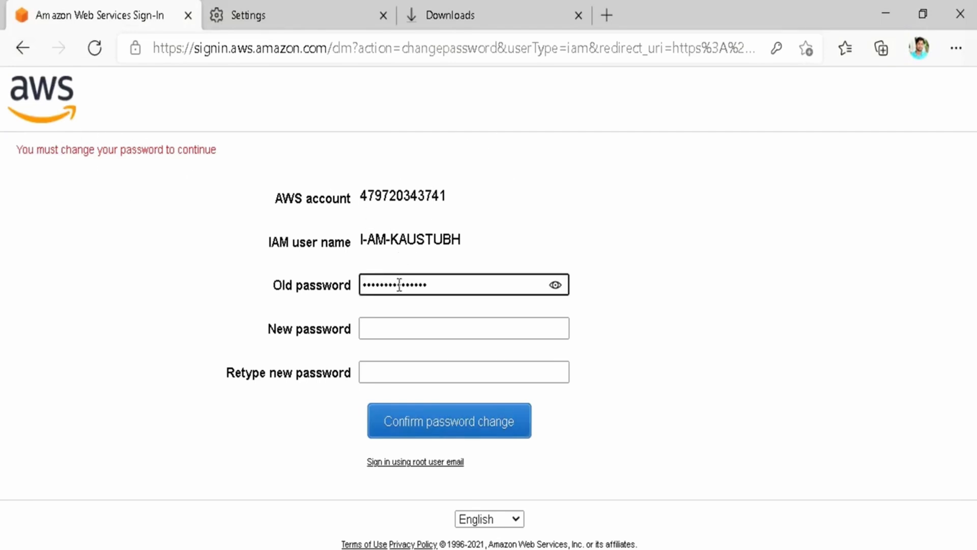
left_click(400, 325)
key("ctrl+v")
left_click(401, 376)
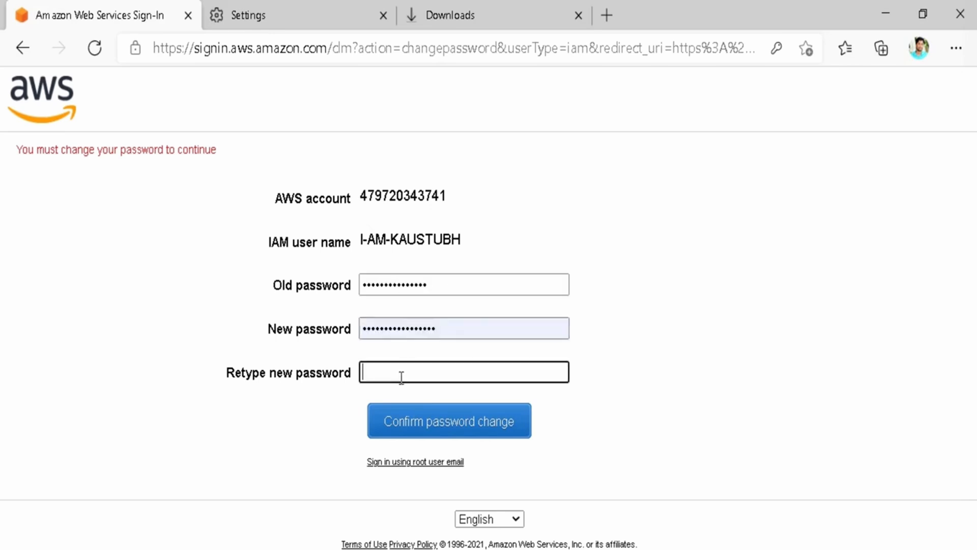
key("ctrl+v")
left_click(436, 421)
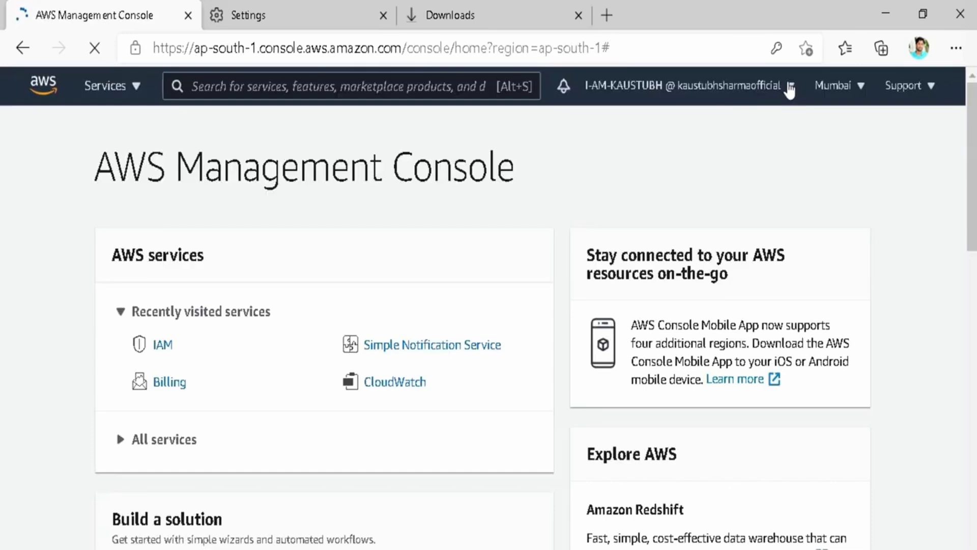
Verify from the account menu that the signed-in identity is the IAM user I-AM-KAUSTUBH.
left_click(722, 85)
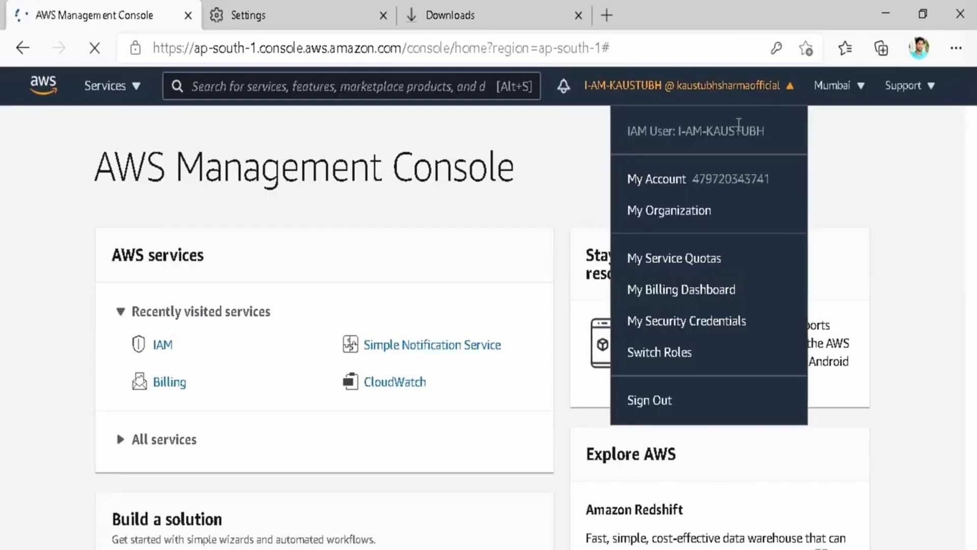
left_click_drag(647, 131, 768, 136)
left_click(768, 137)
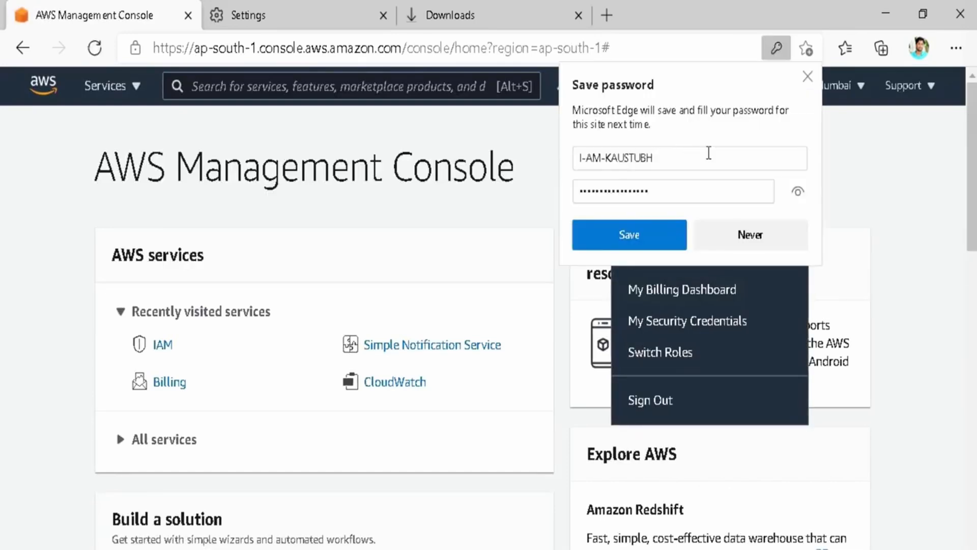
Save the new password in the browser and review the IAM dashboard's 1 user, 1 group and 2 roles.
left_click(657, 235)
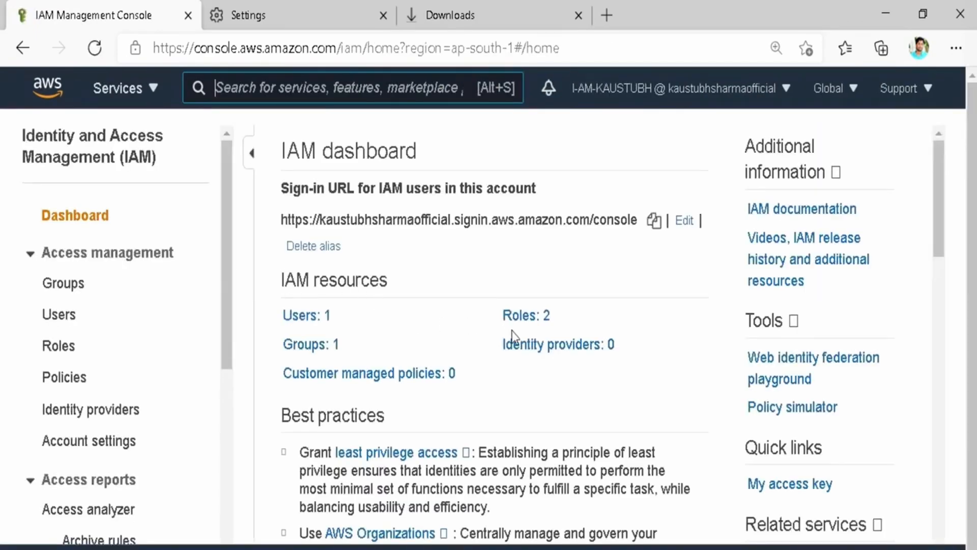
scroll(380, 406, "down", 5)
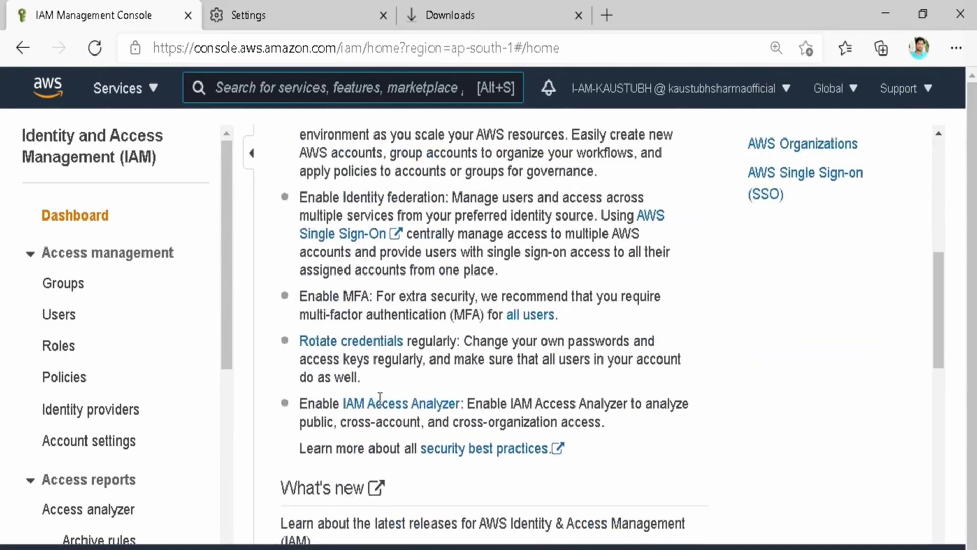
scroll(380, 406, "down", 15)
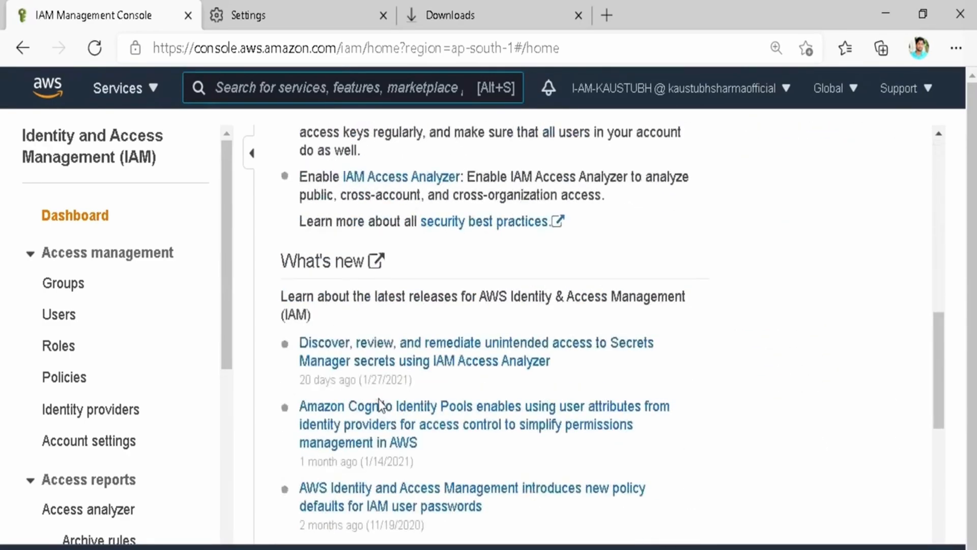
scroll(378, 402, "up", 15)
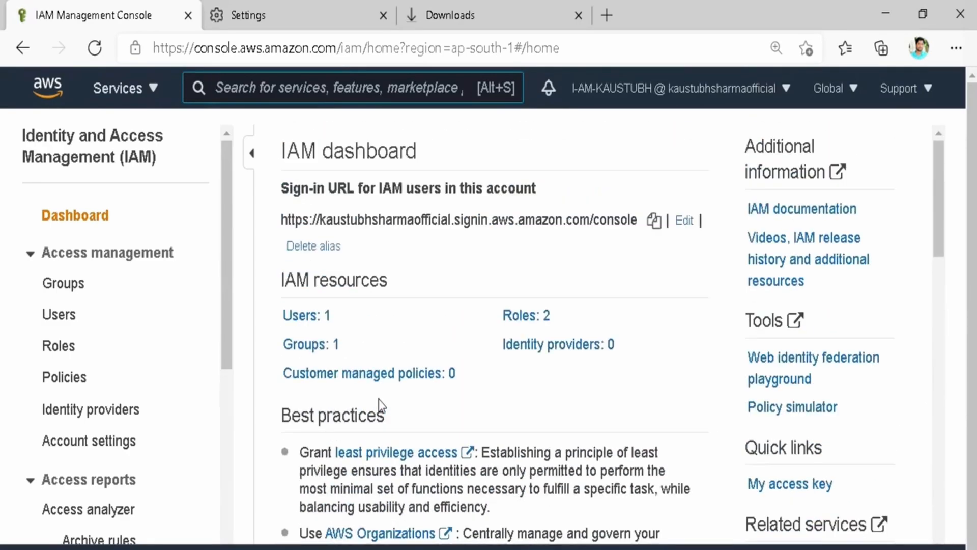